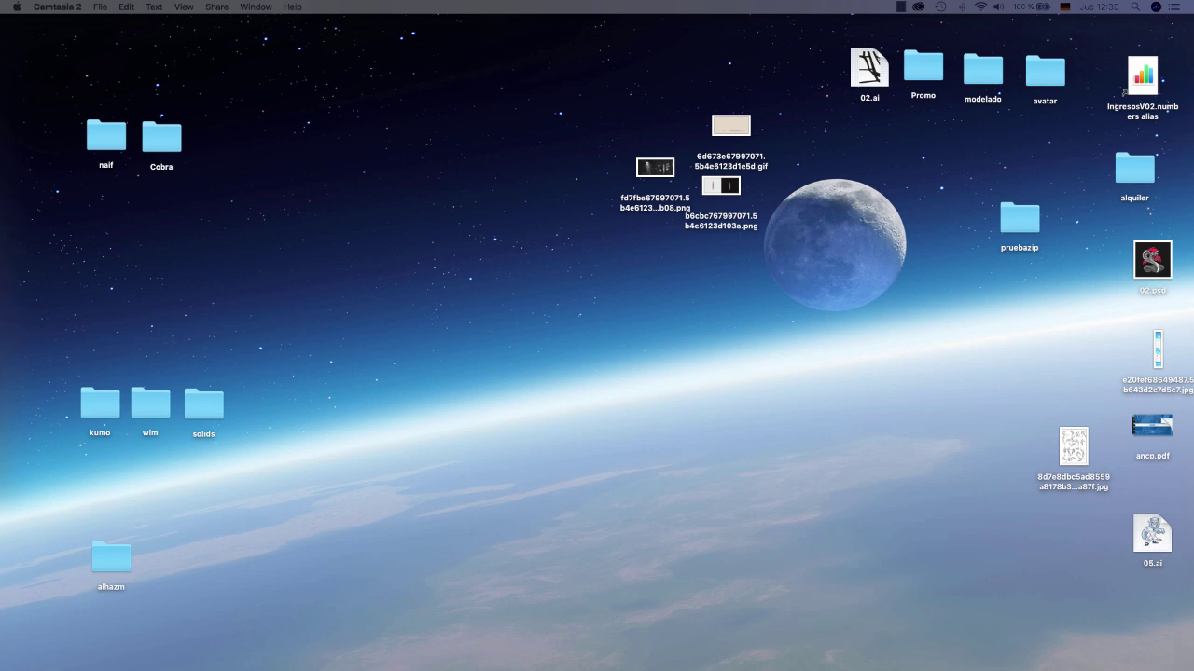
Switch to Illustrator and open lineart.psd from the desktop folder, converting its layers to objects
key("super+Tab")
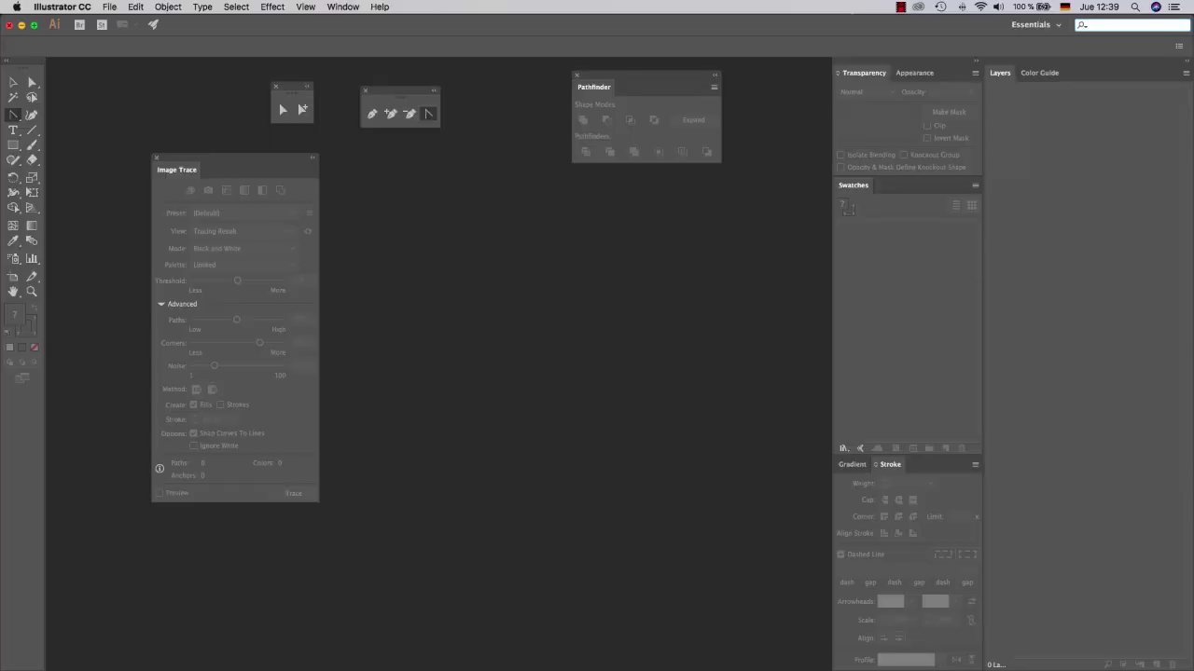
key("super+o")
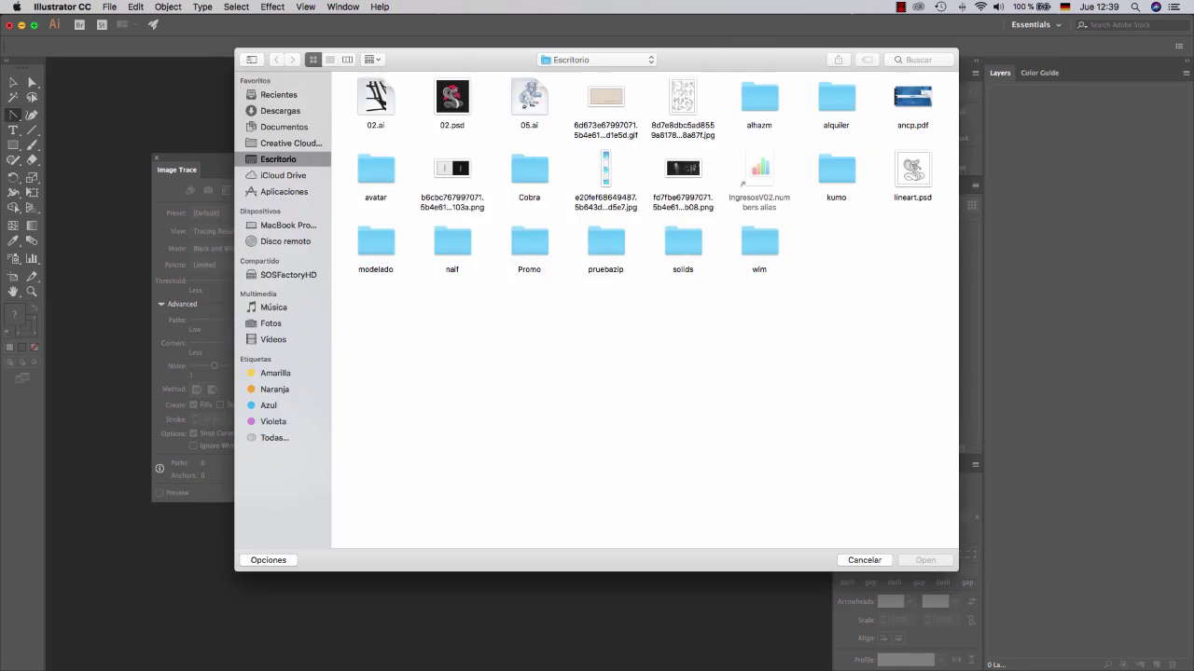
double_click(912, 173)
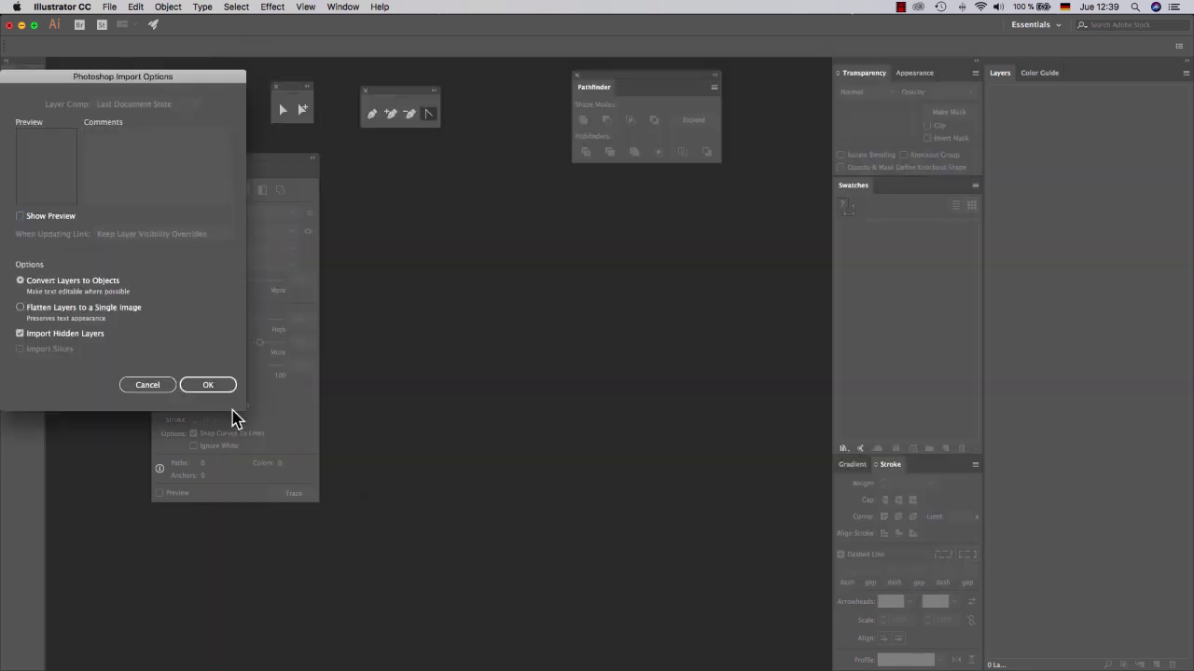
left_click(208, 384)
key("Return")
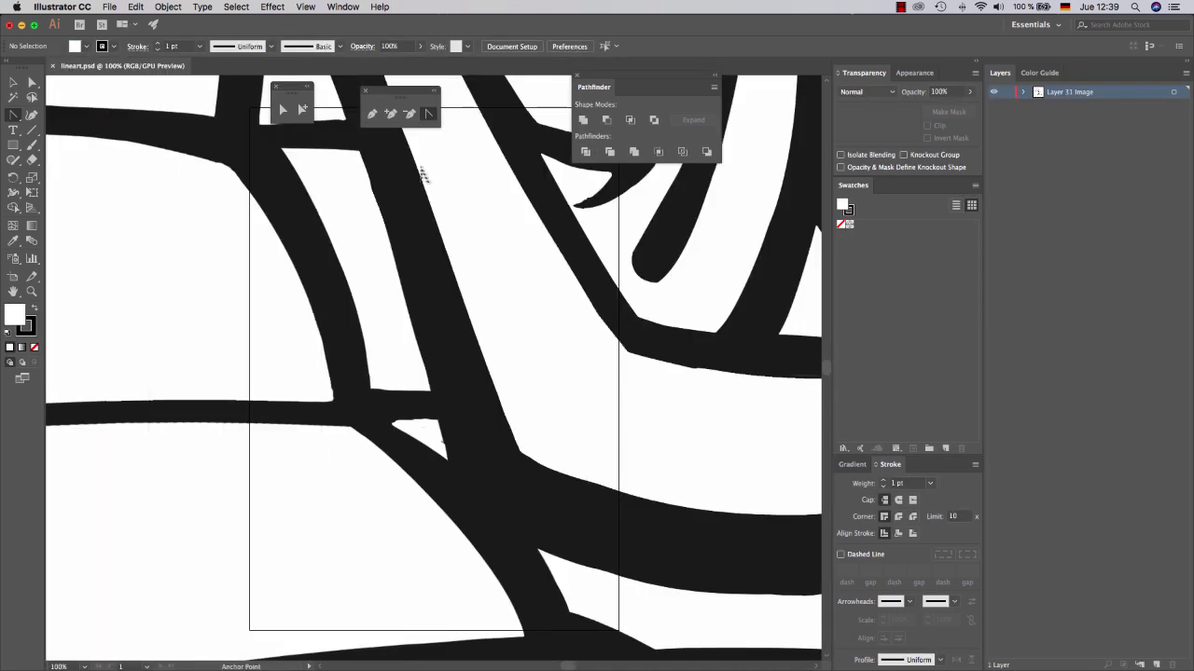
Examine the whole cobra line art and the edge quality of the lines around its head
key("super+0")
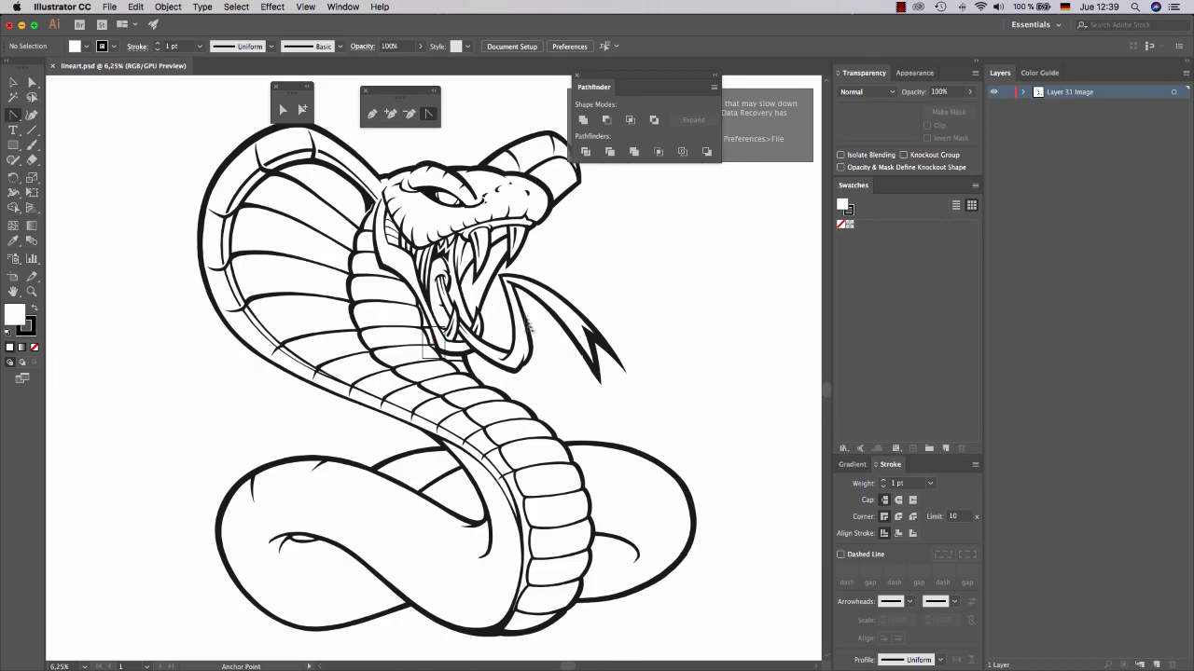
key("z")
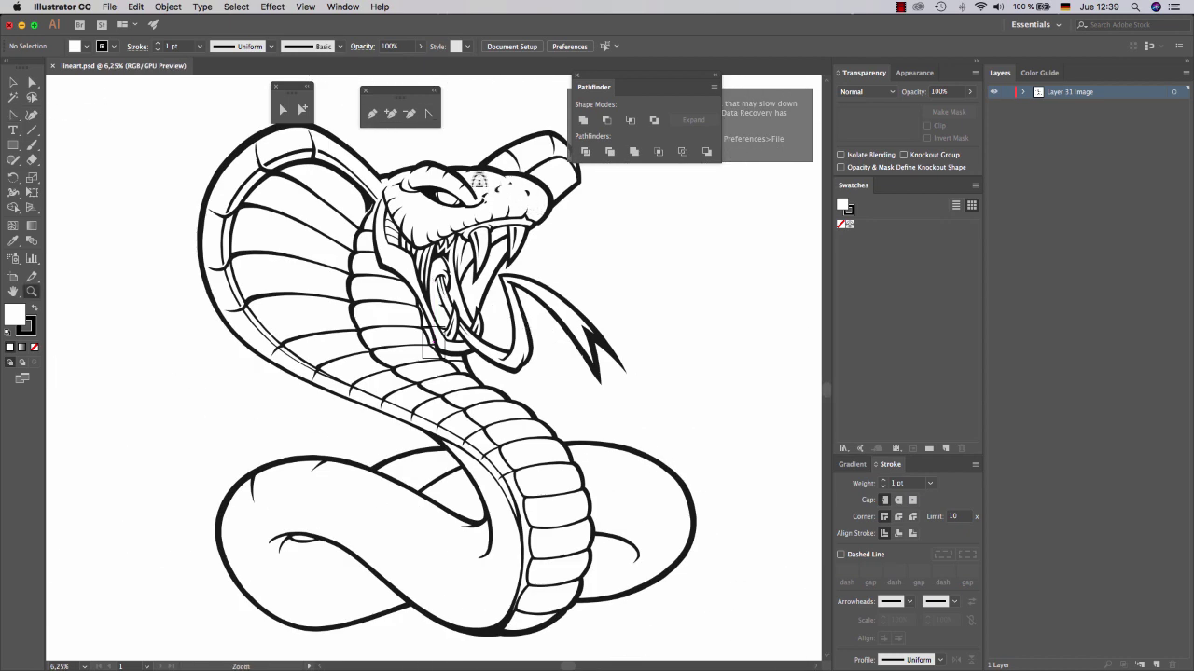
left_click_drag(476, 176, 693, 360)
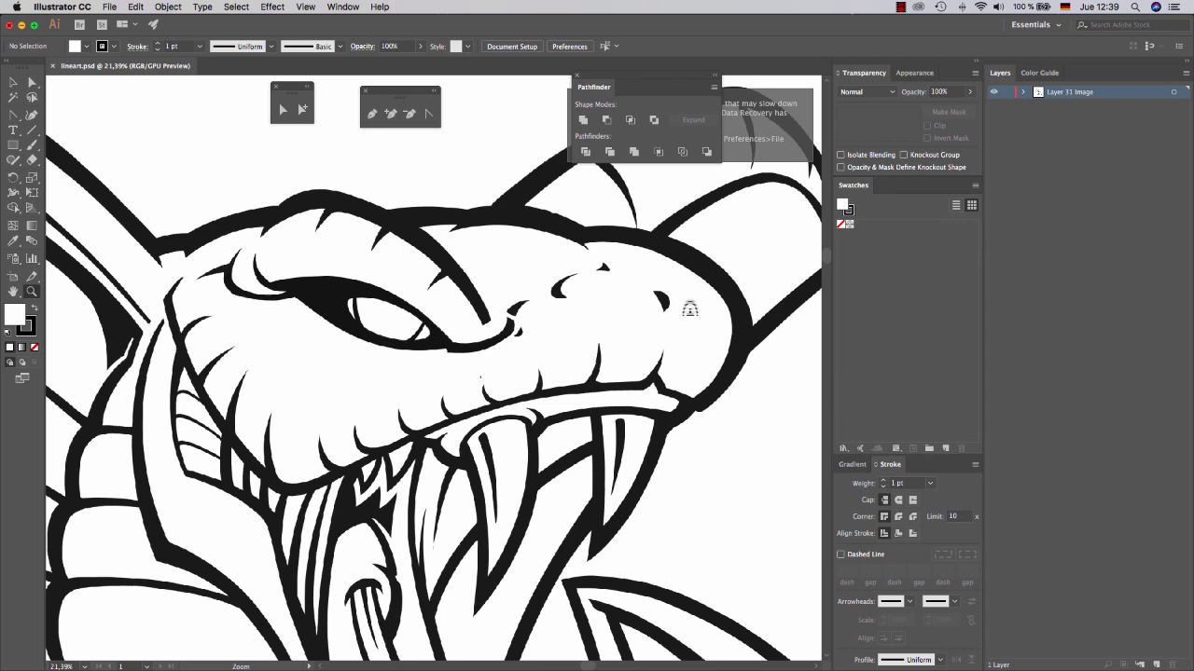
scroll(699, 267, "right", 5)
scroll(699, 267, "up", 2)
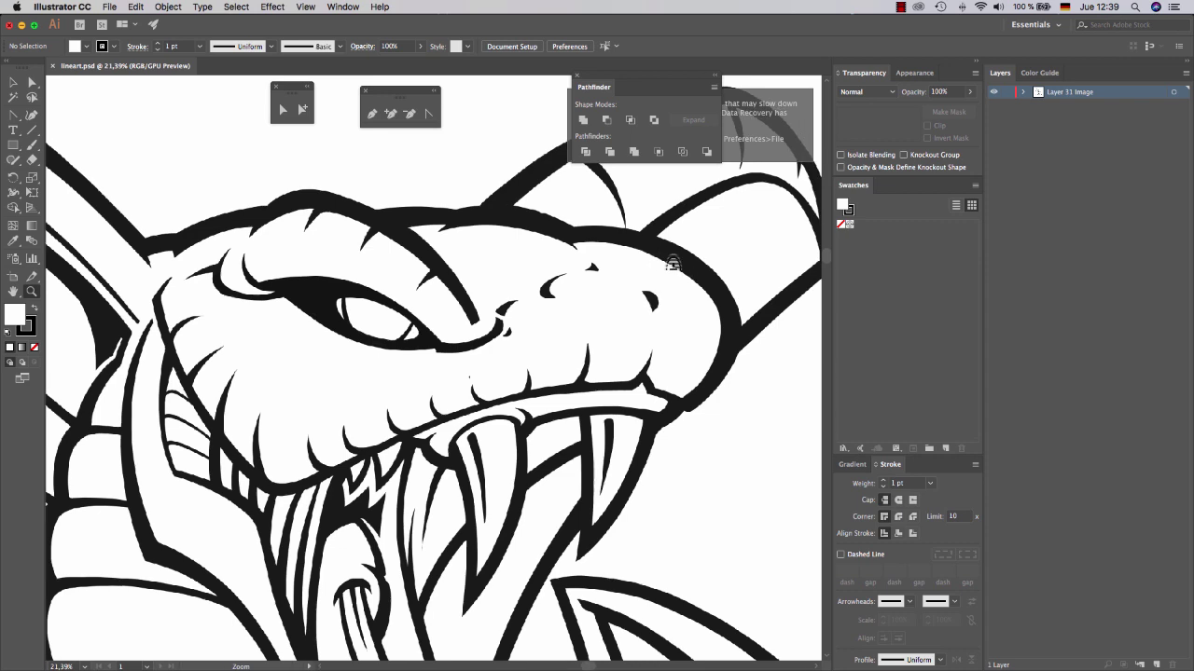
left_click_drag(694, 262, 695, 262)
Trace the placed cobra image with Image Trace, using the Default preset in Black and White mode
left_click(32, 83)
left_click(710, 358)
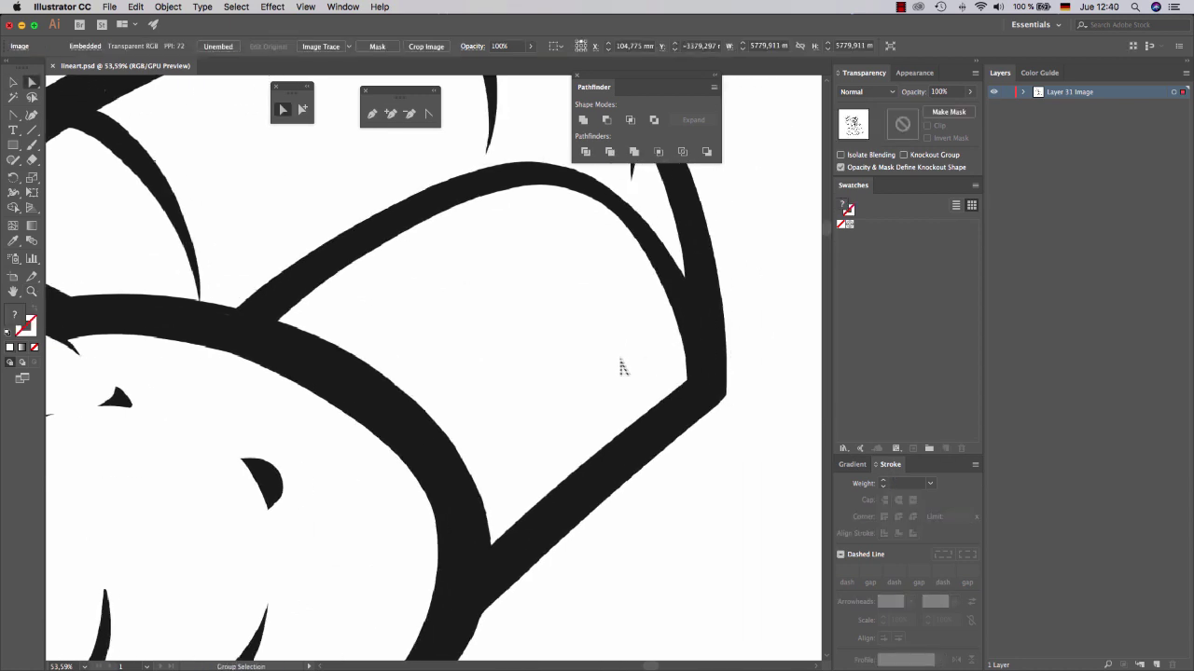
scroll(619, 358, "down", 3)
scroll(545, 421, "down", 2)
scroll(549, 424, "left", 5)
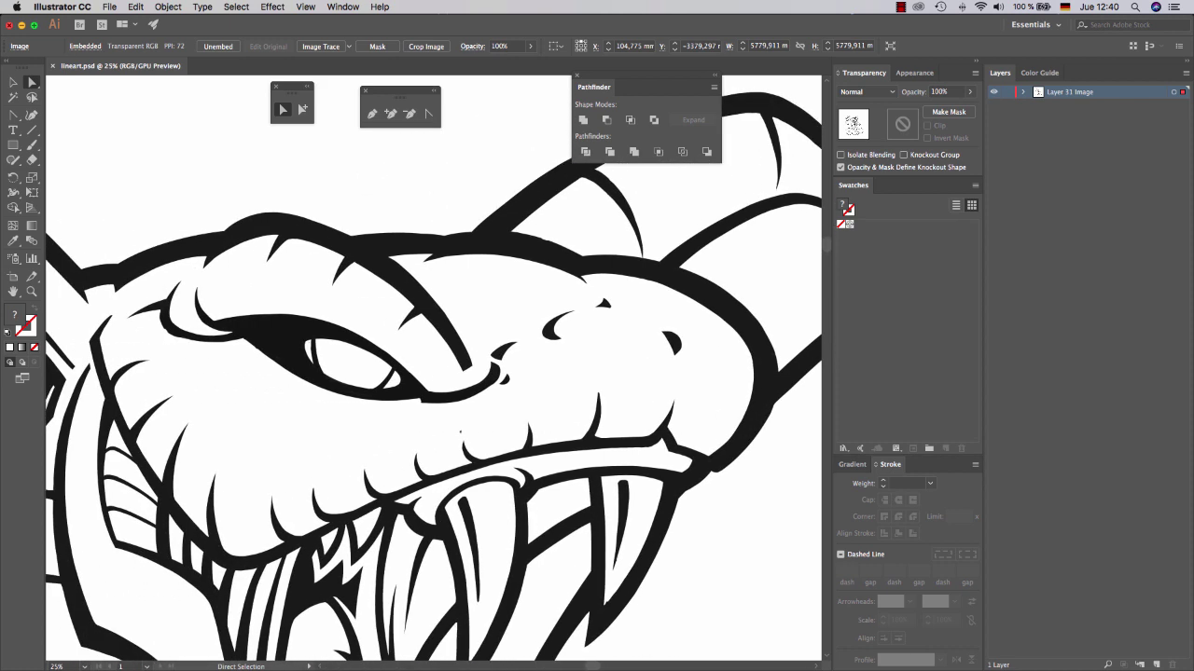
left_click(343, 7)
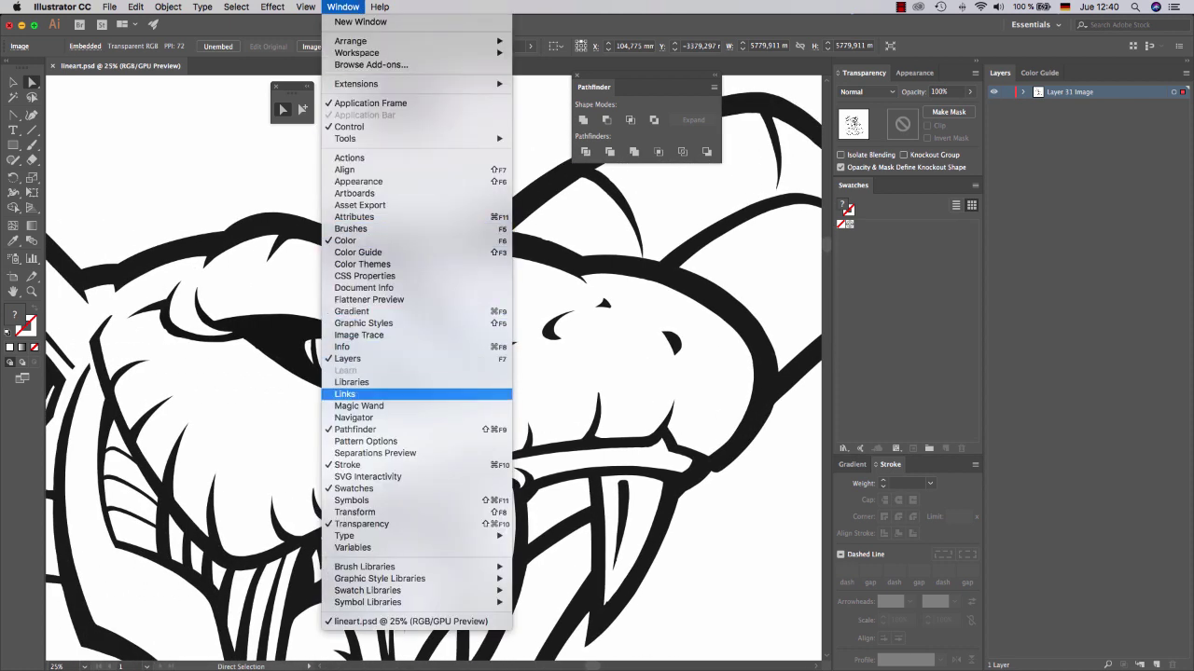
left_click(359, 335)
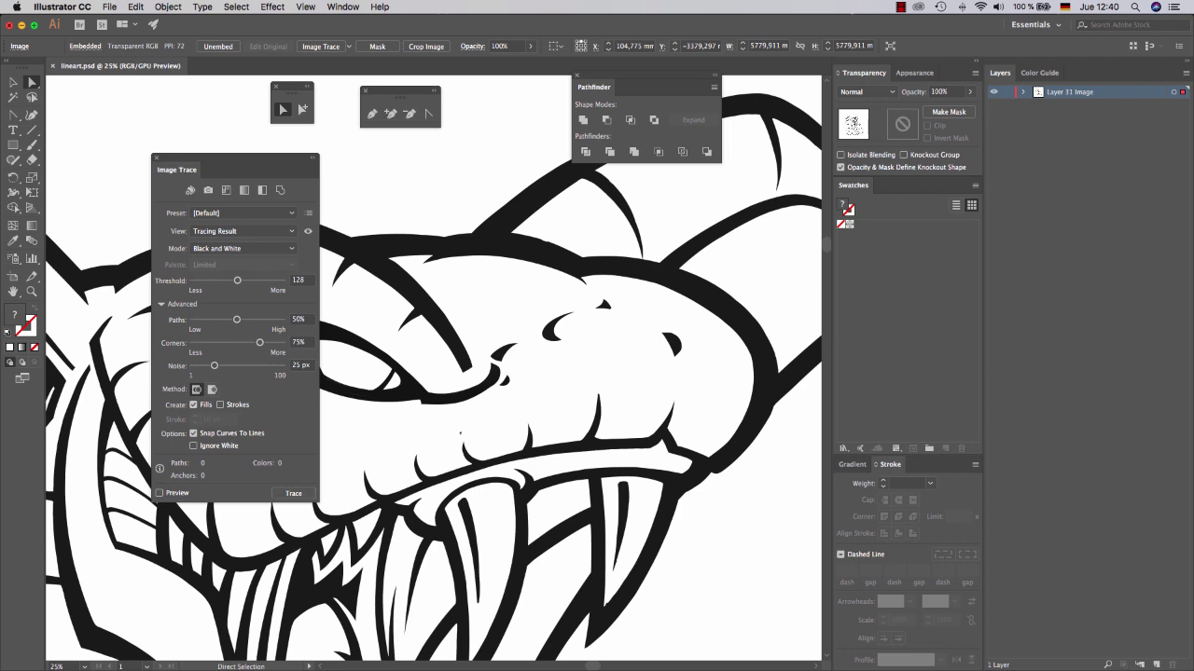
left_click(292, 493)
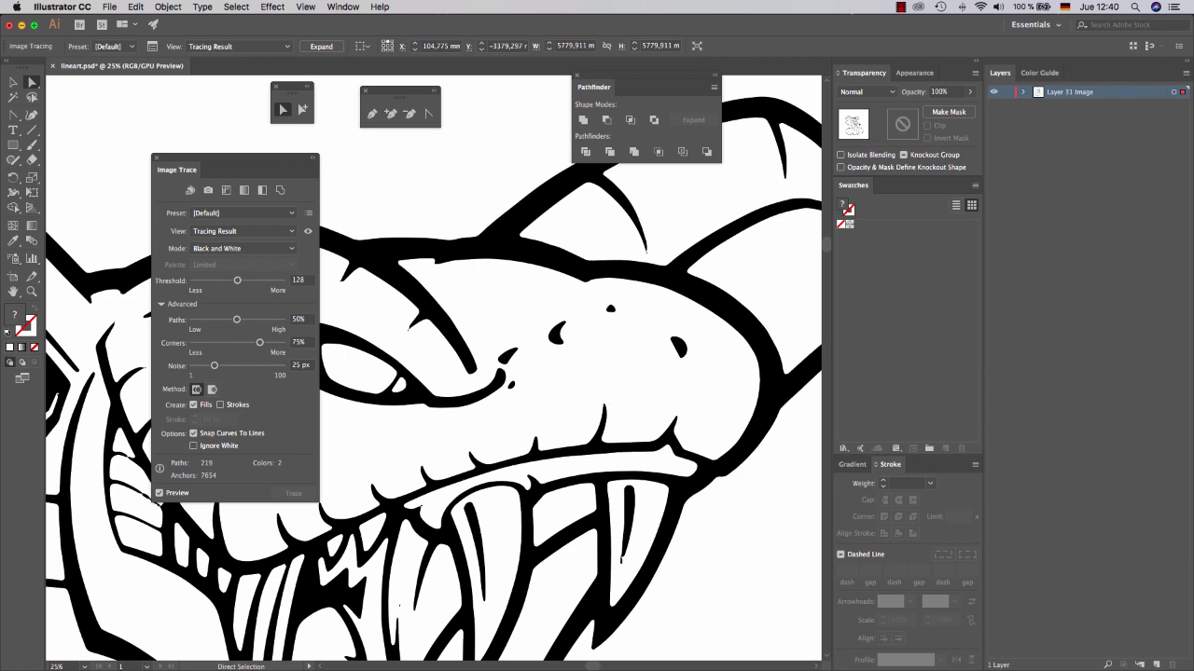
Examine the traced outlines around the cobra's head up close and in the wider drawing
left_click(30, 291)
left_click_drag(403, 203, 574, 424)
scroll(576, 419, "right", 5)
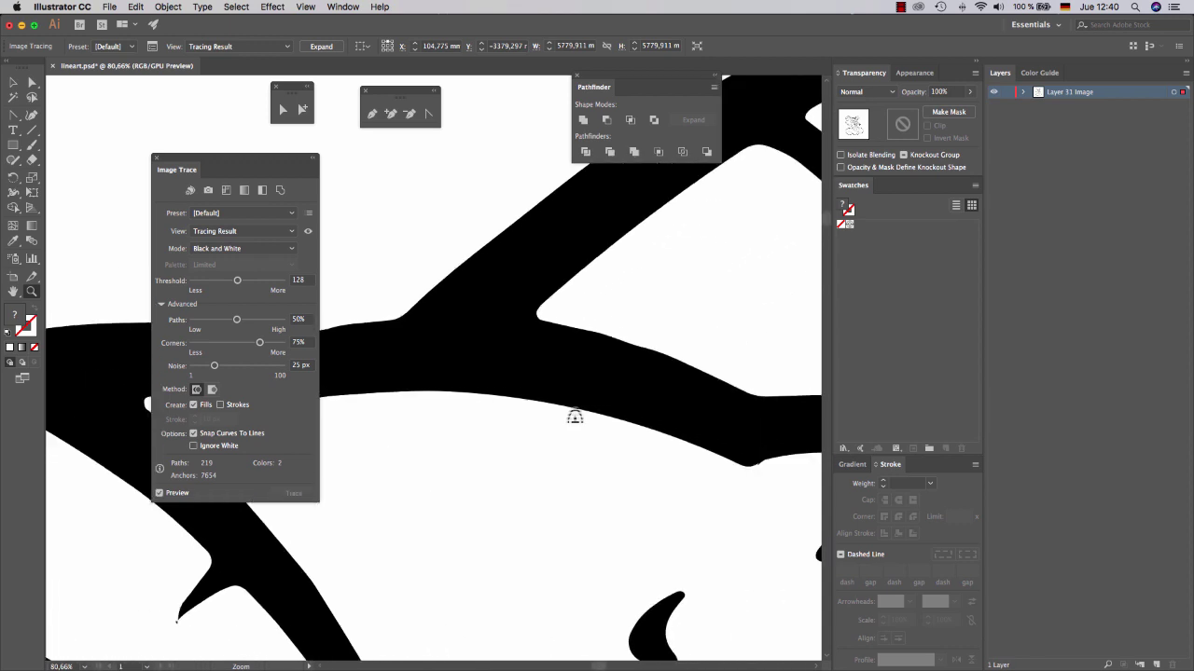
scroll(574, 417, "right", 10)
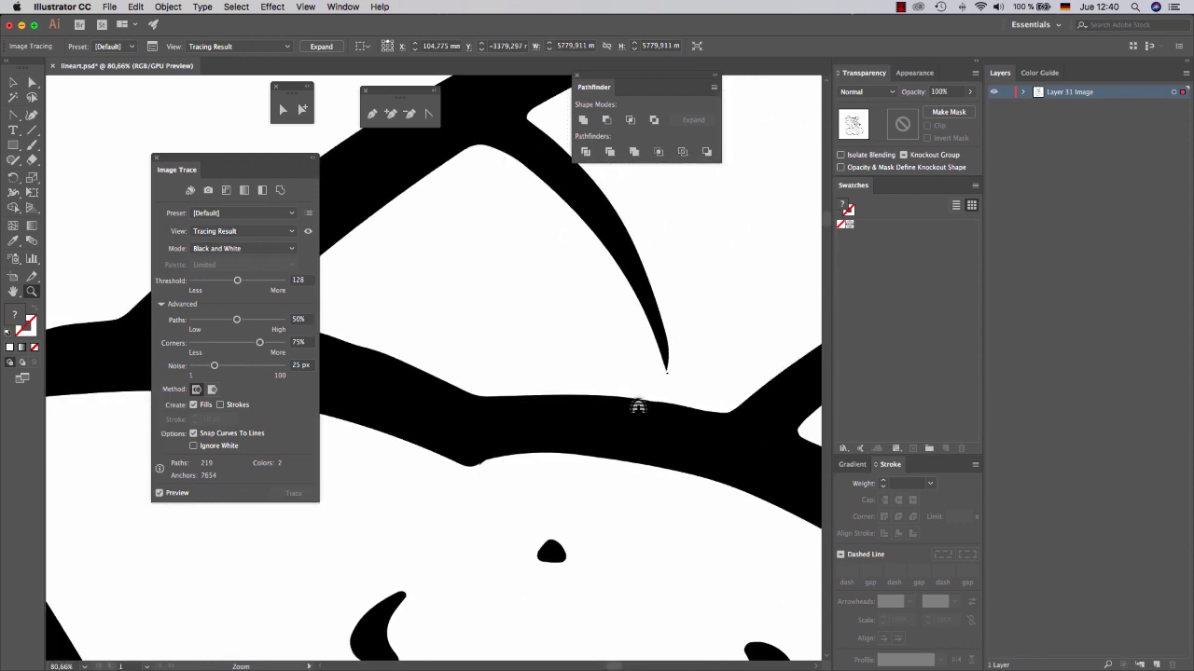
scroll(638, 408, "right", 6)
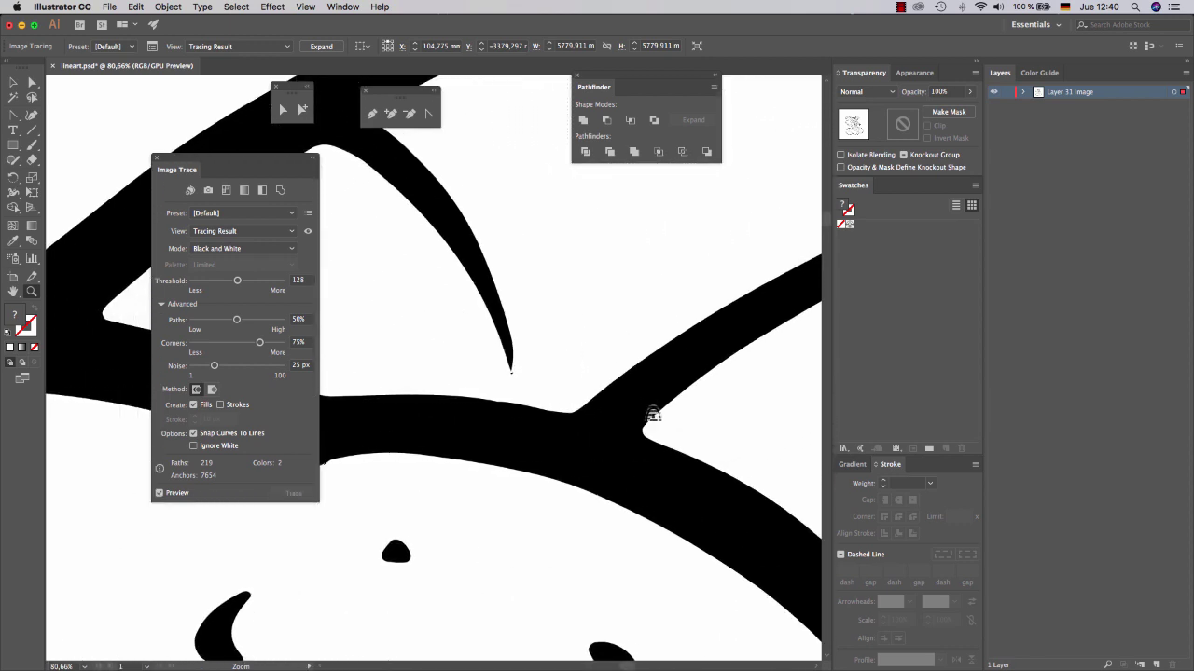
left_click(622, 442, "alt")
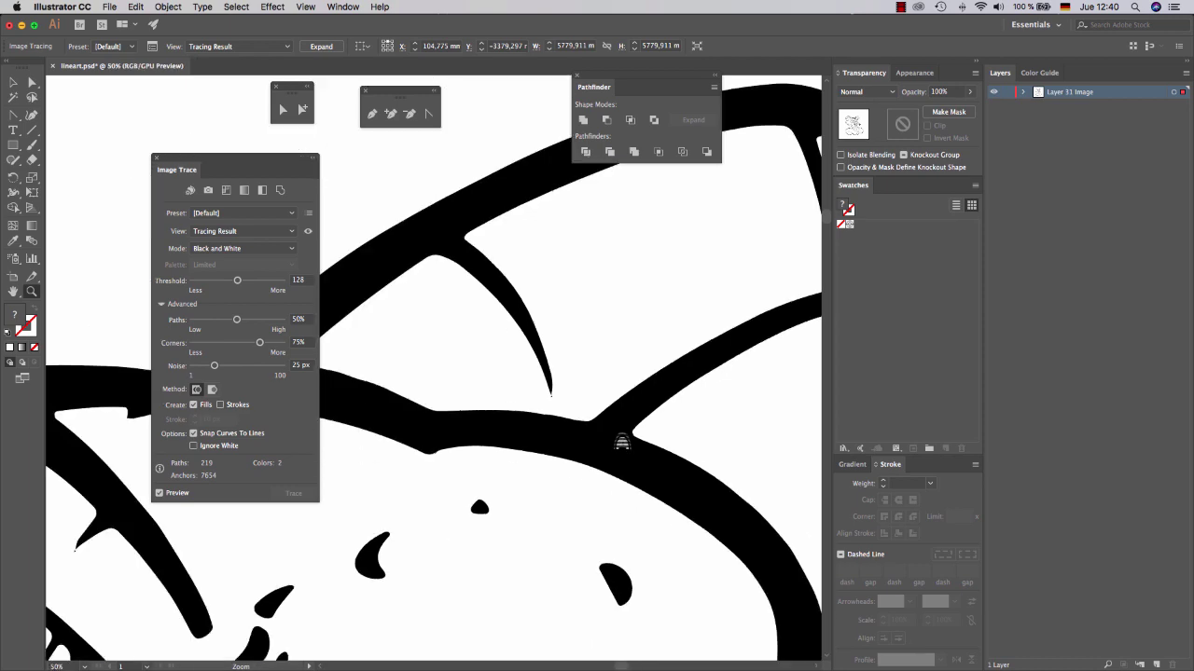
key("super+0")
left_click_drag(442, 359, 427, 324)
left_click(424, 299)
left_click(424, 299)
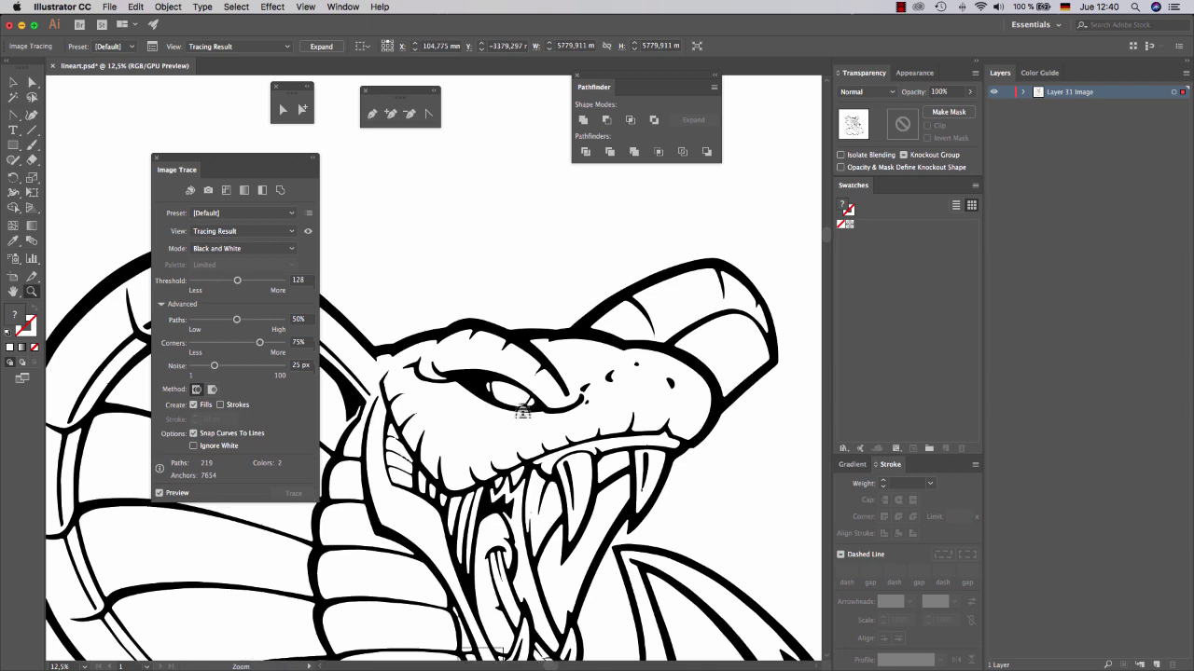
scroll(522, 411, "up", 1)
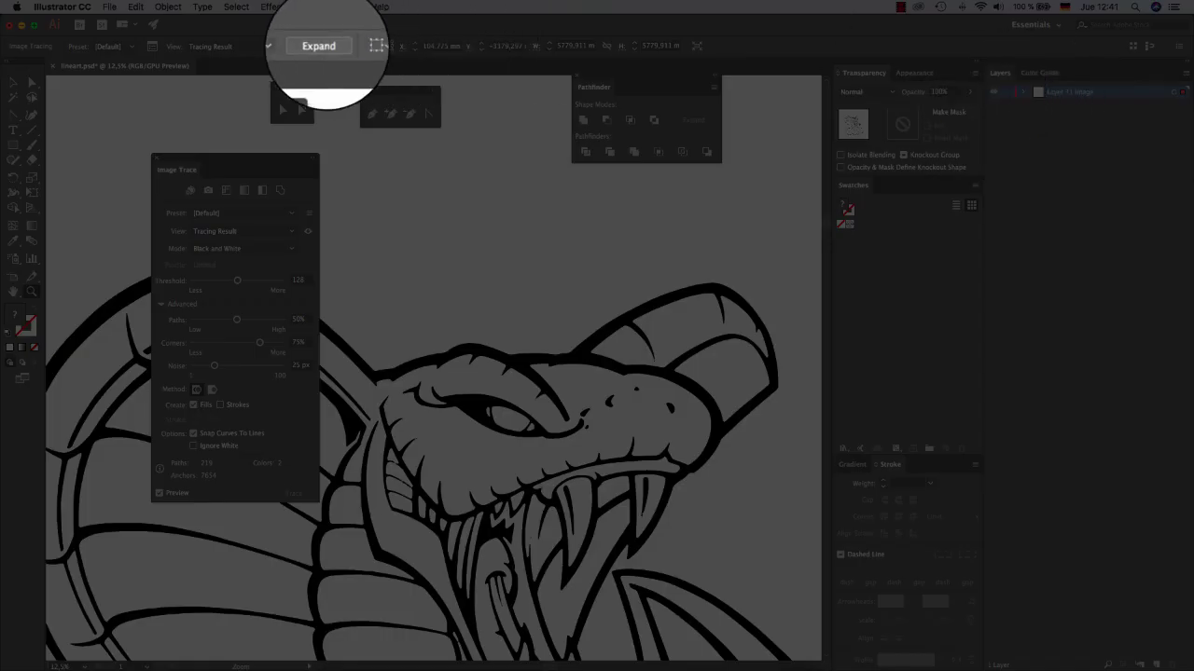
Expand the tracing into editable paths and list the paths inside its group in the layer structure
left_click(321, 45)
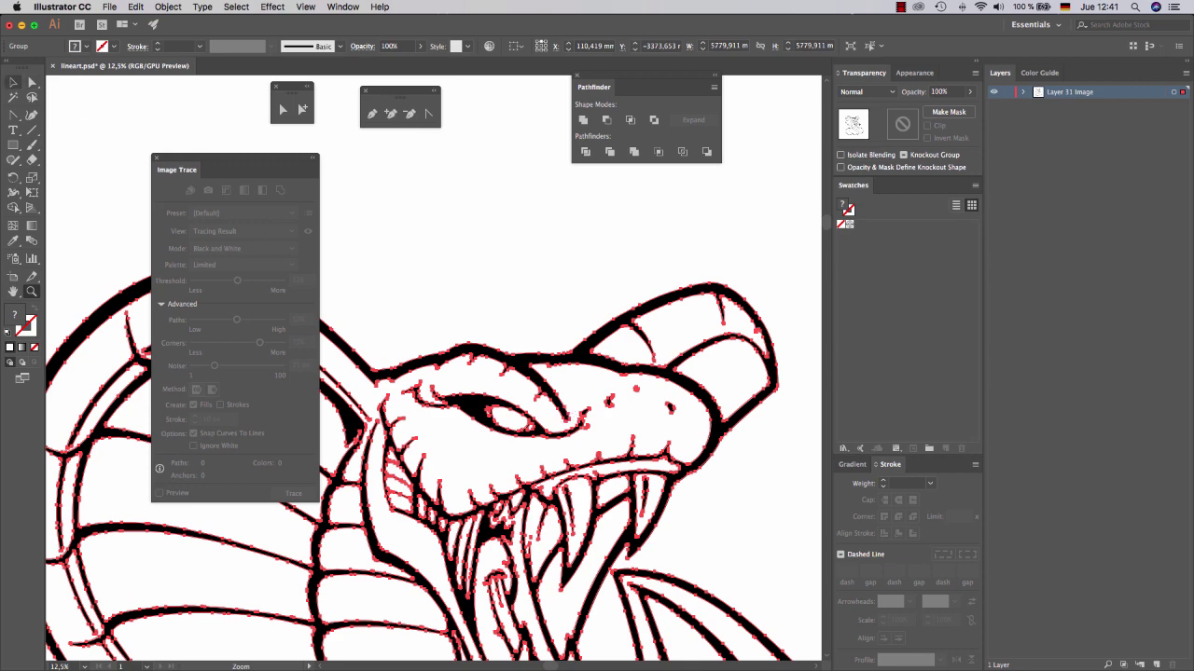
left_click(32, 82)
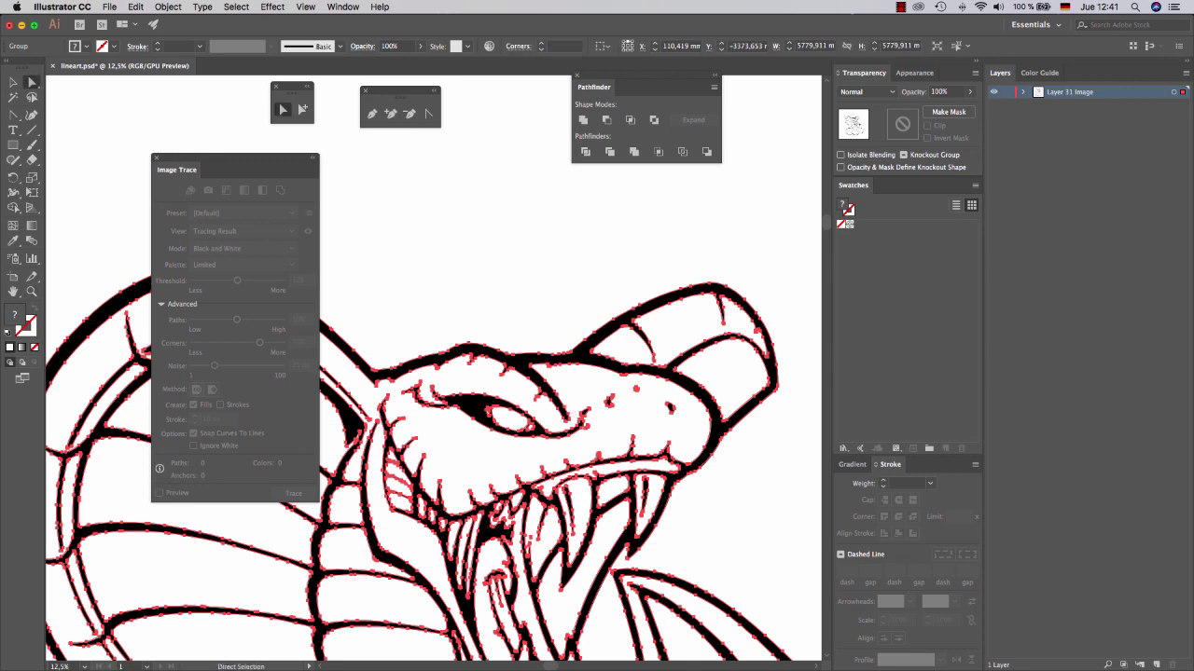
scroll(575, 386, "up", 6)
scroll(575, 386, "down", 3)
scroll(575, 391, "down", 6)
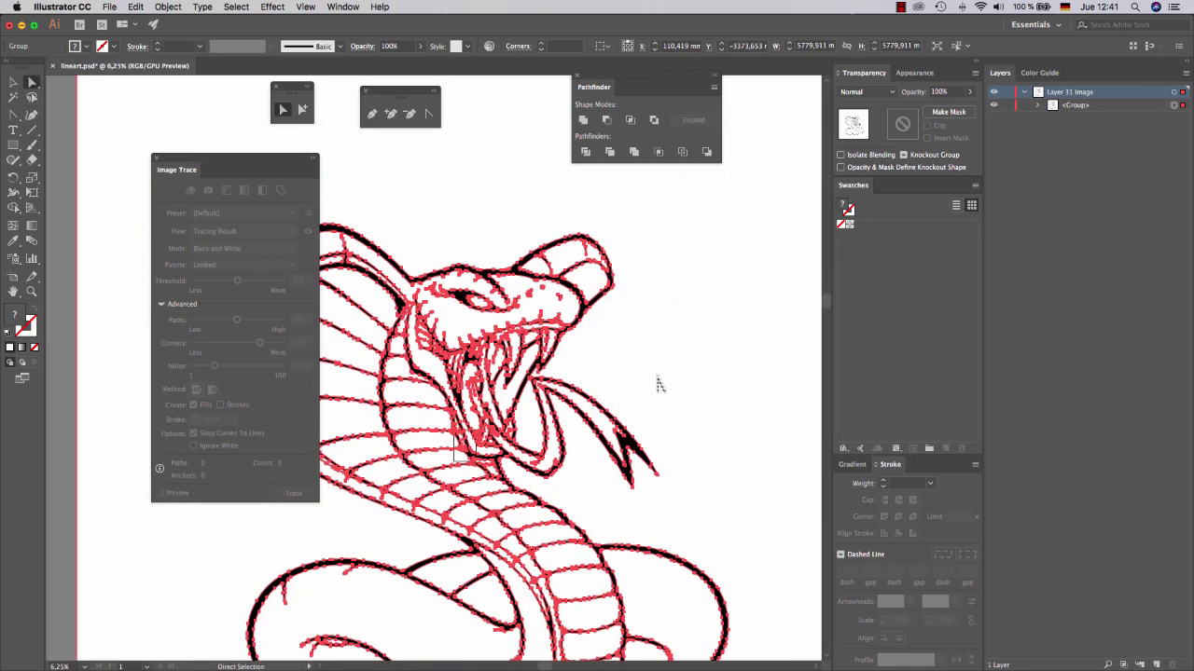
scroll(572, 340, "up", 2)
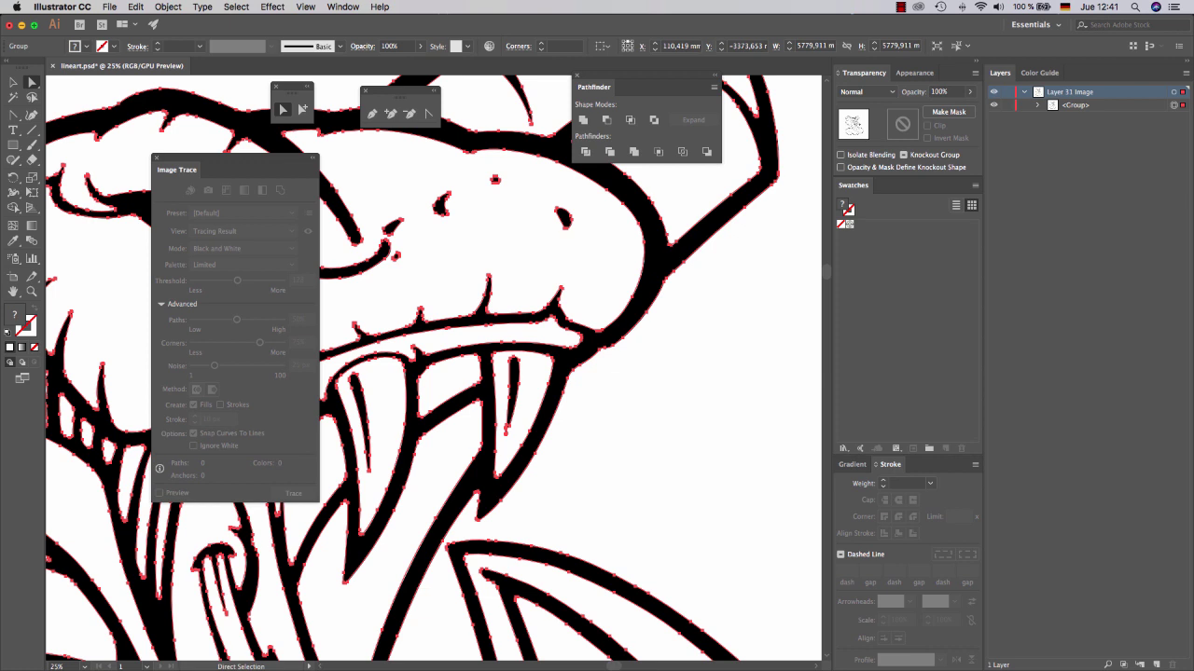
left_click(1037, 105)
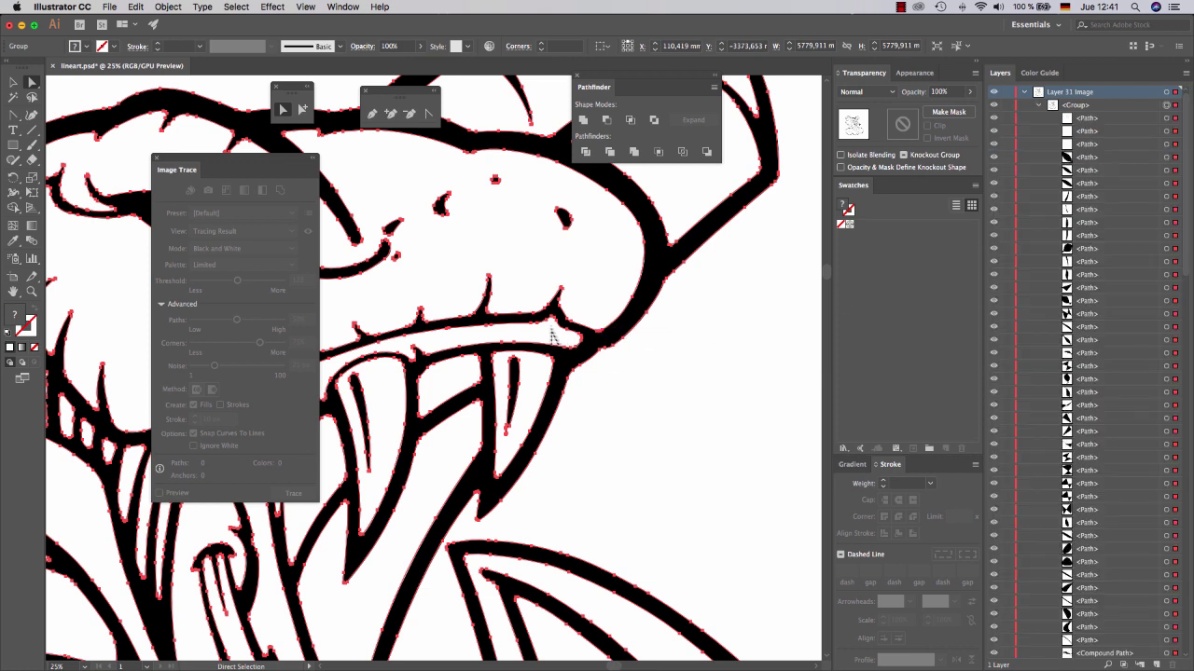
scroll(693, 405, "down", 3)
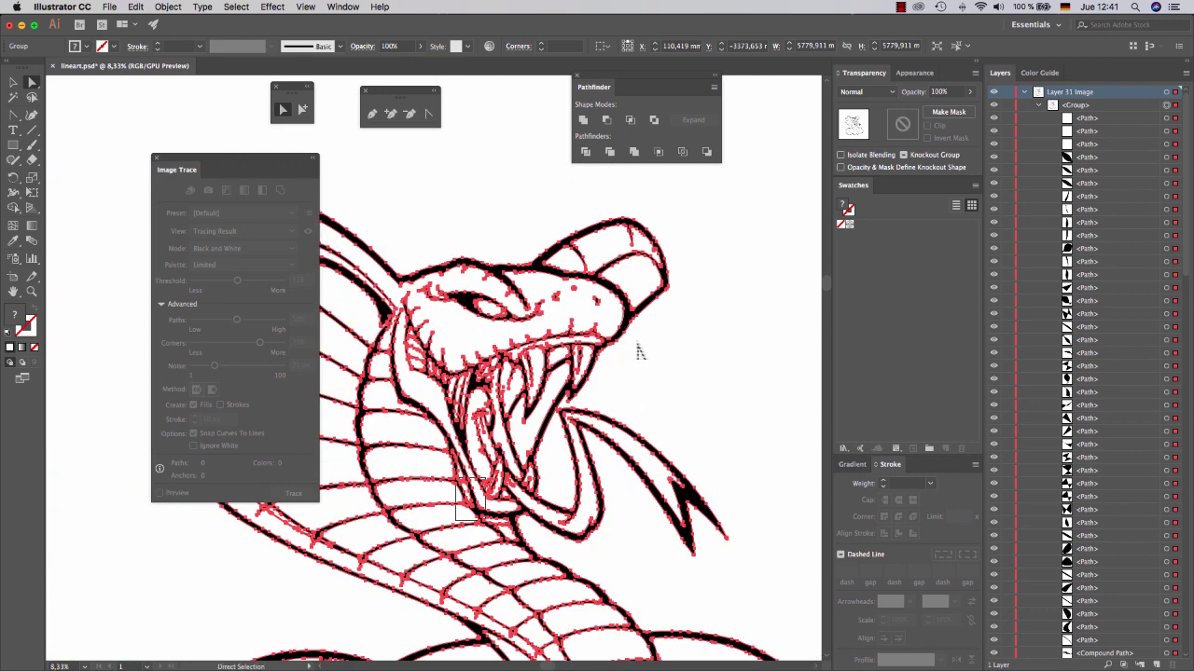
scroll(712, 394, "down", 3)
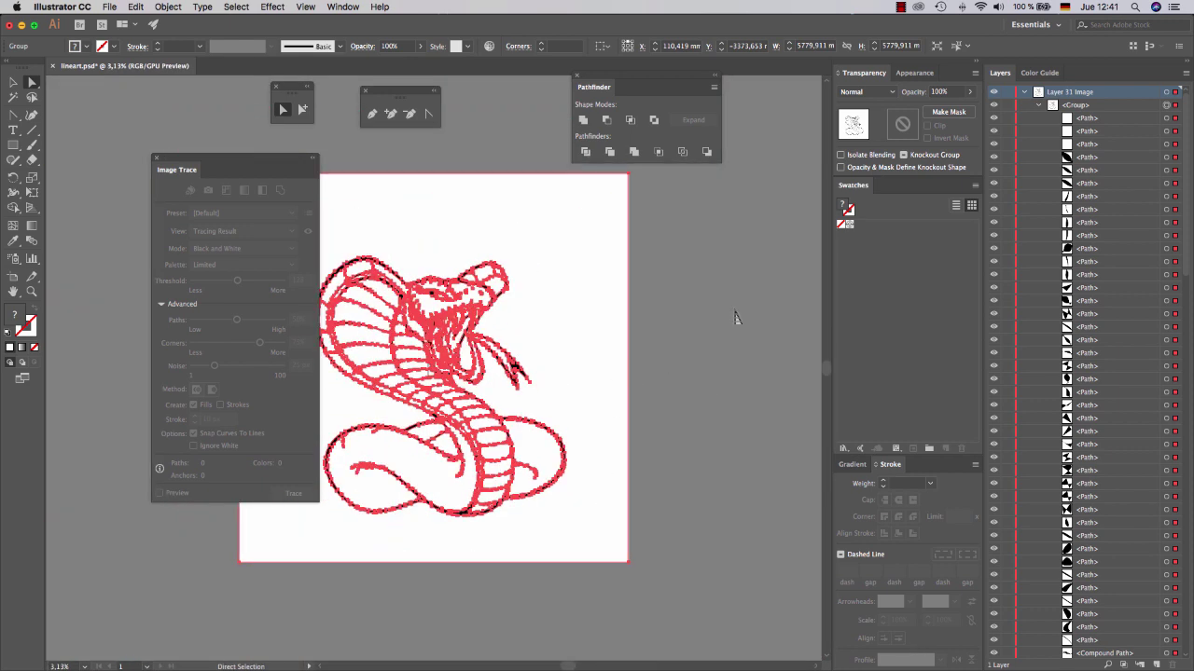
Try deleting the white background, the white fill of the rear coil and one white belly scale
left_click(585, 294)
left_click(585, 294)
key("Delete")
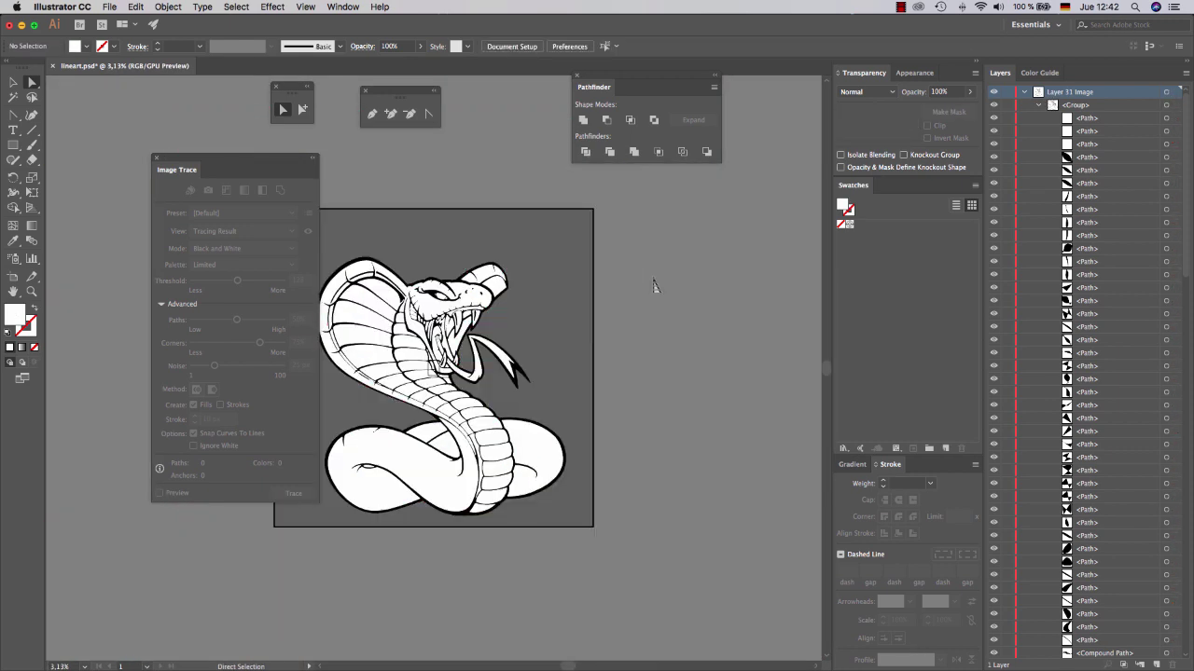
left_click(534, 457)
key("Delete")
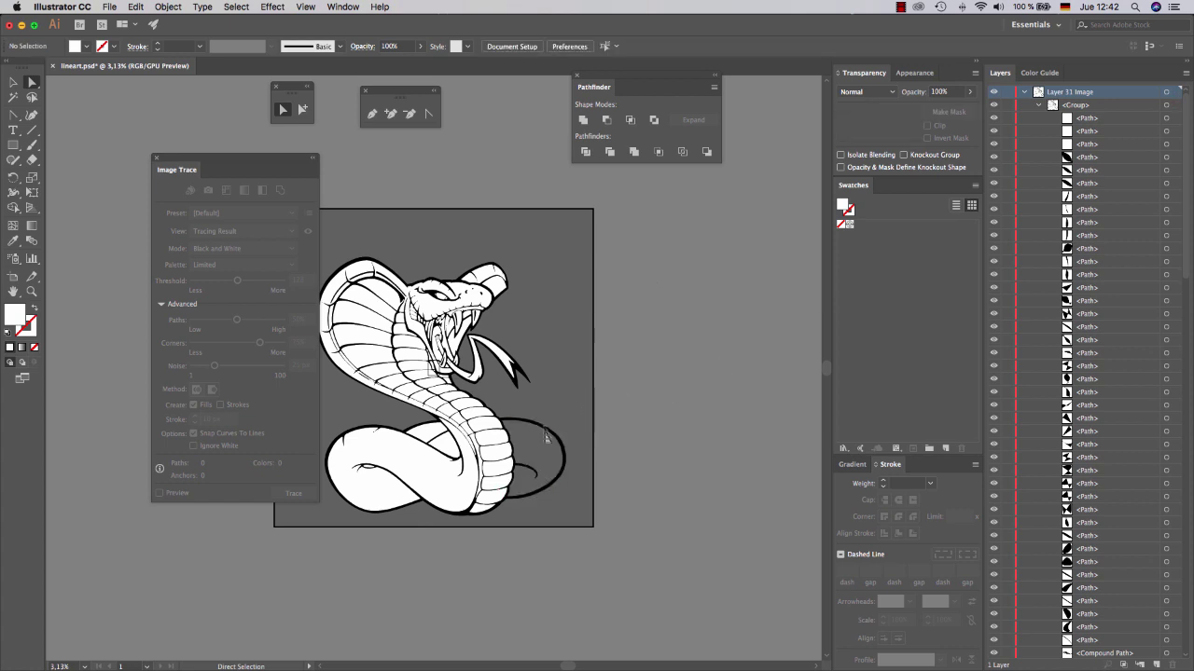
left_click(473, 430)
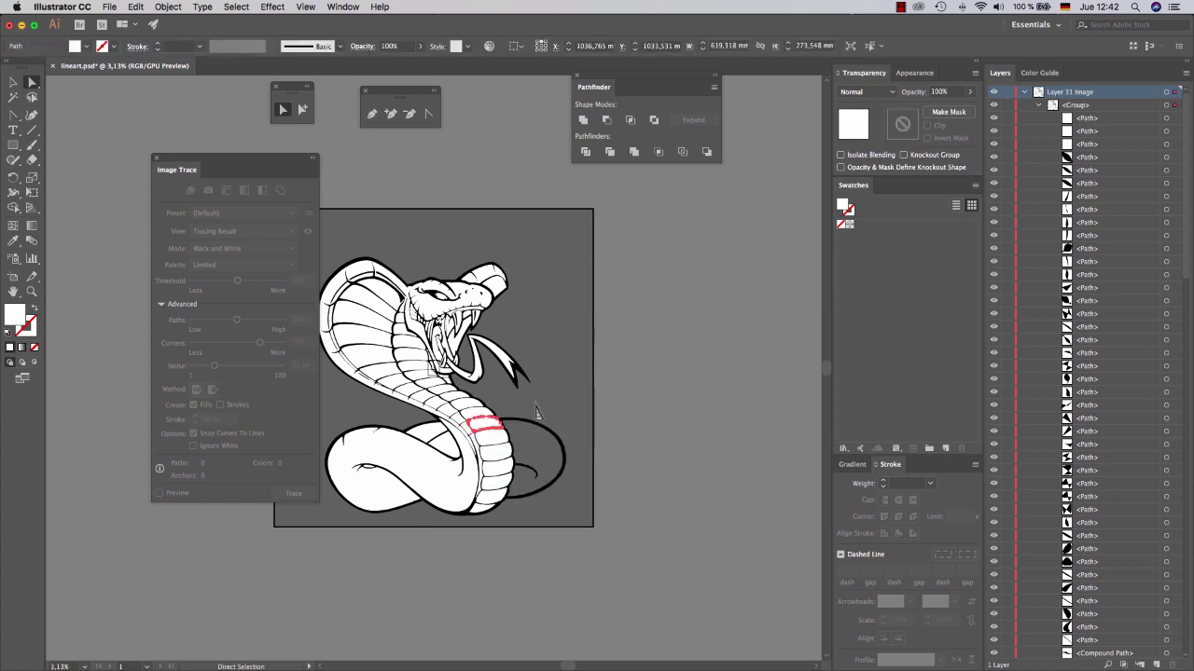
key("Delete")
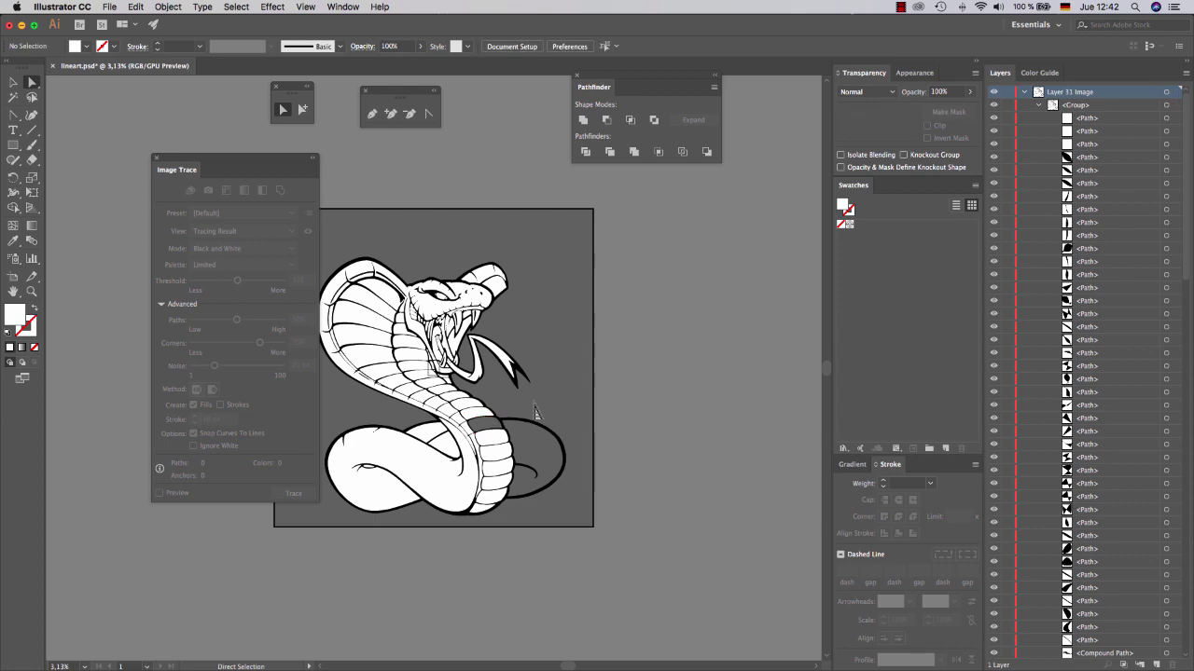
Undo the deletions of white shapes and the expansion to get back to the live image tracing
key("super")
key("super+a")
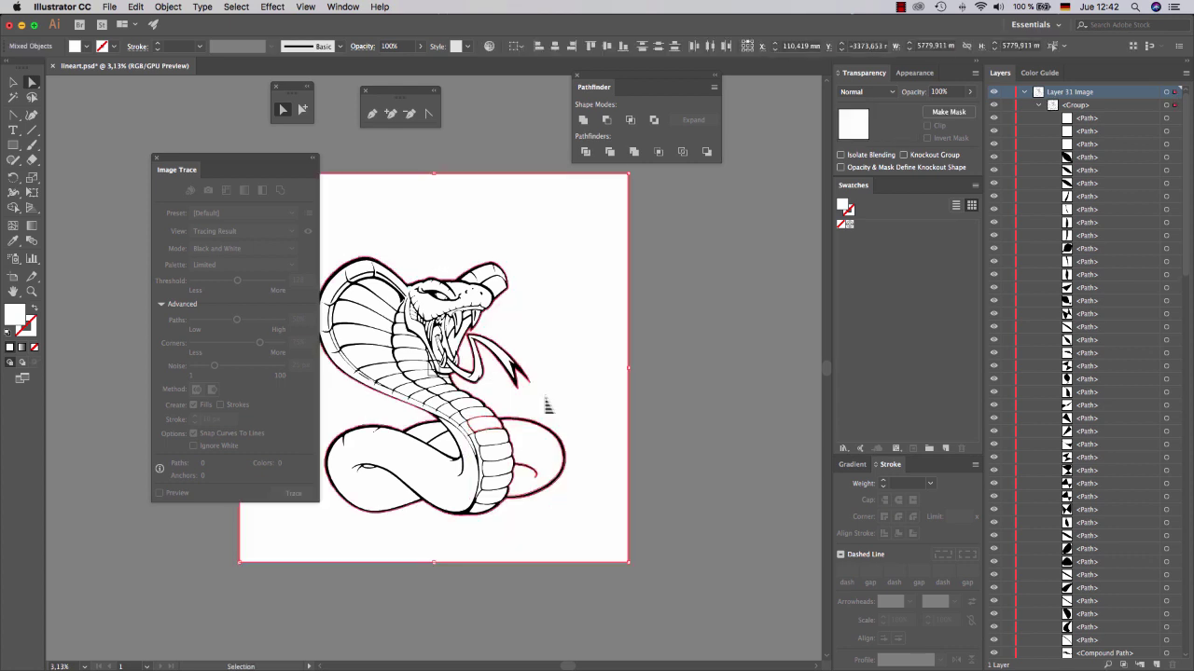
key("shift+super+e")
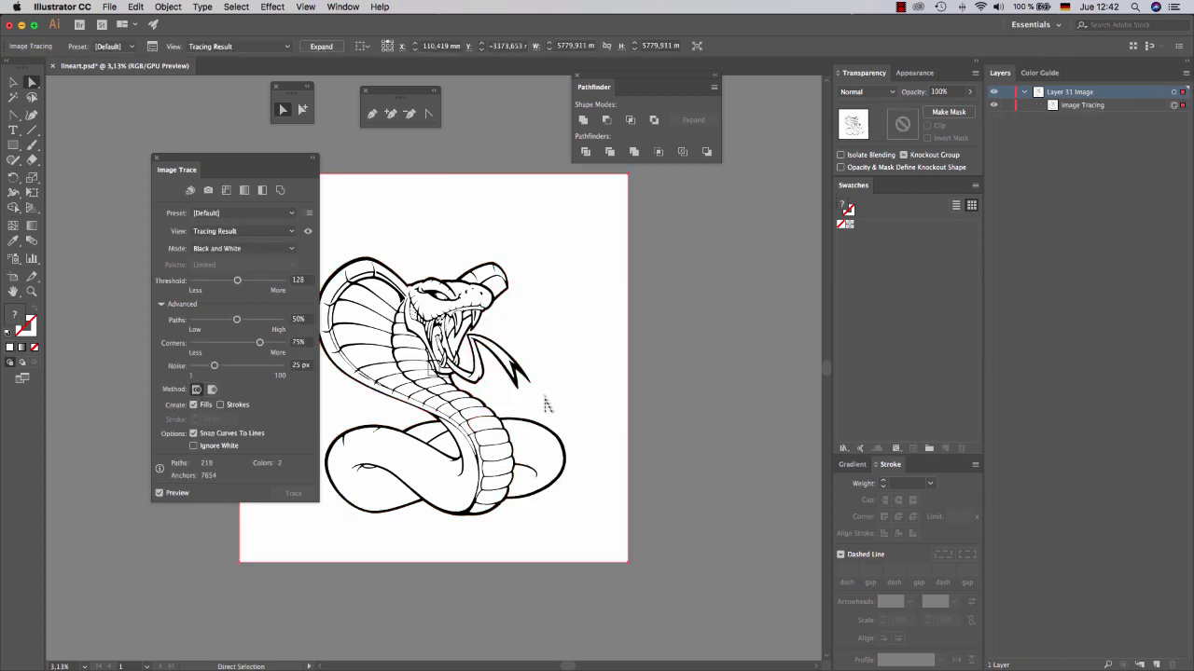
Turn on Ignore White for the cobra tracing so that only the black lines are traced
key("super+plus")
key("super+plus")
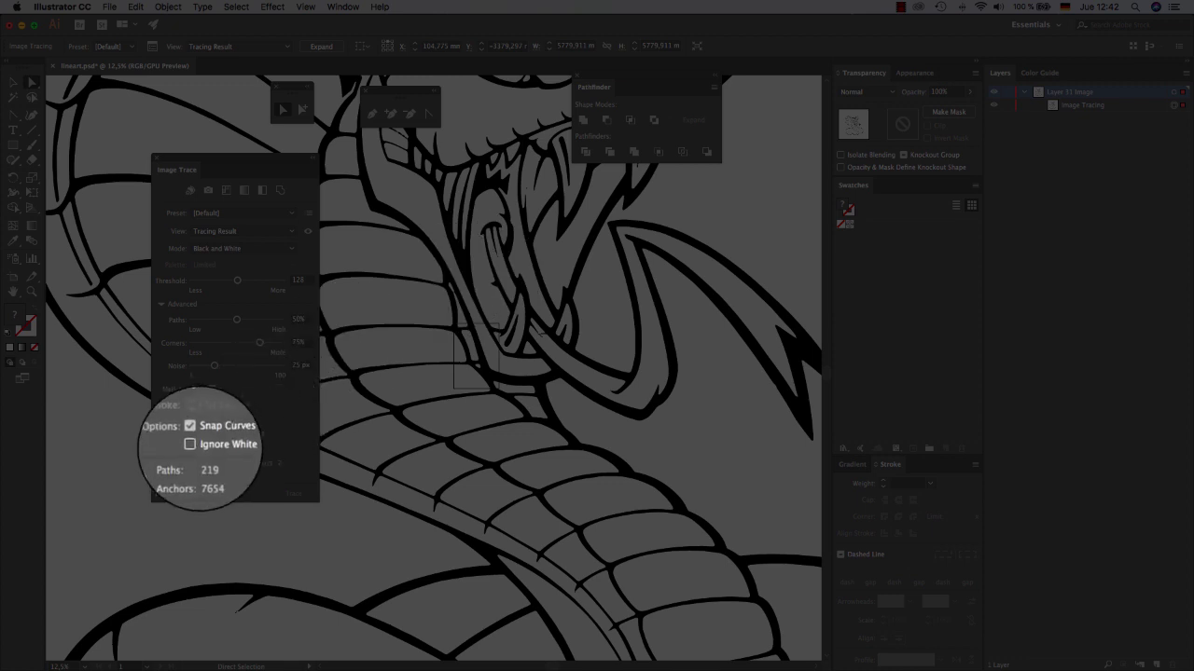
left_click(193, 444)
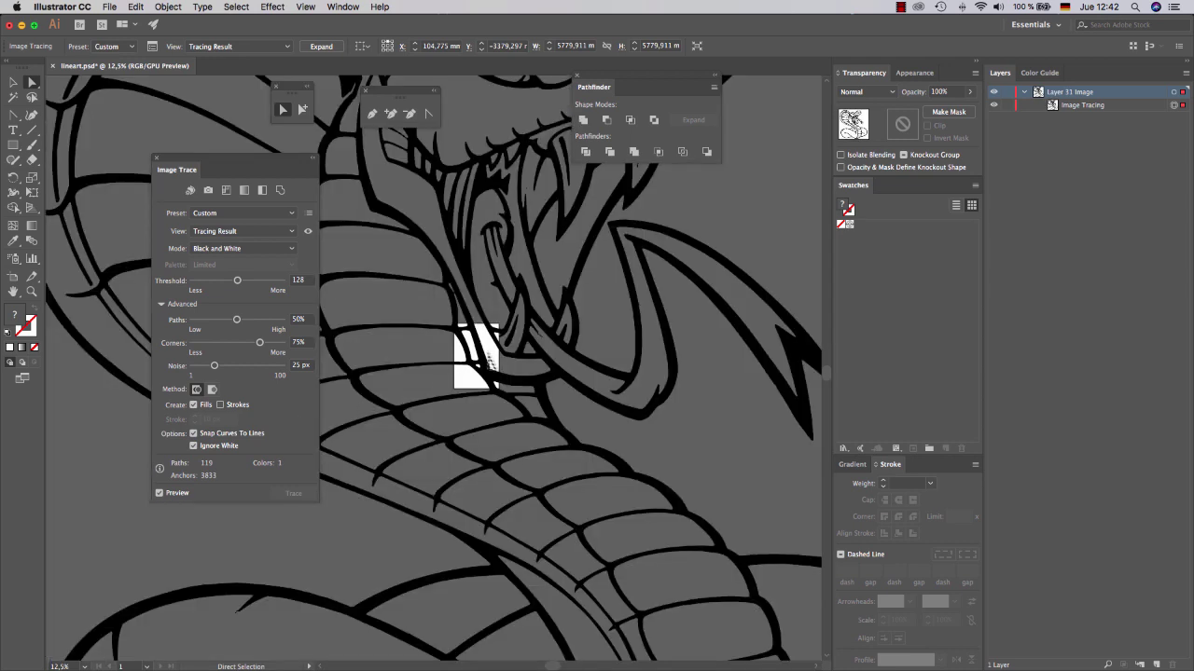
scroll(483, 353, "down", 4)
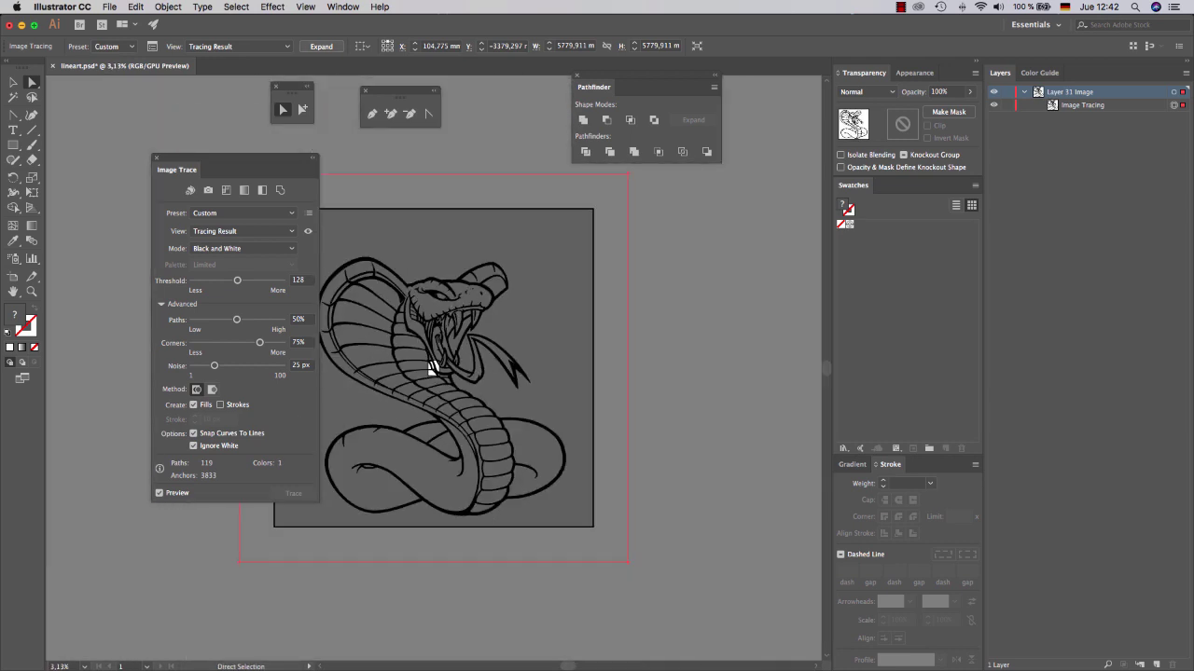
Expand the black-only cobra tracing into editable paths
left_click(321, 46)
left_click(31, 291)
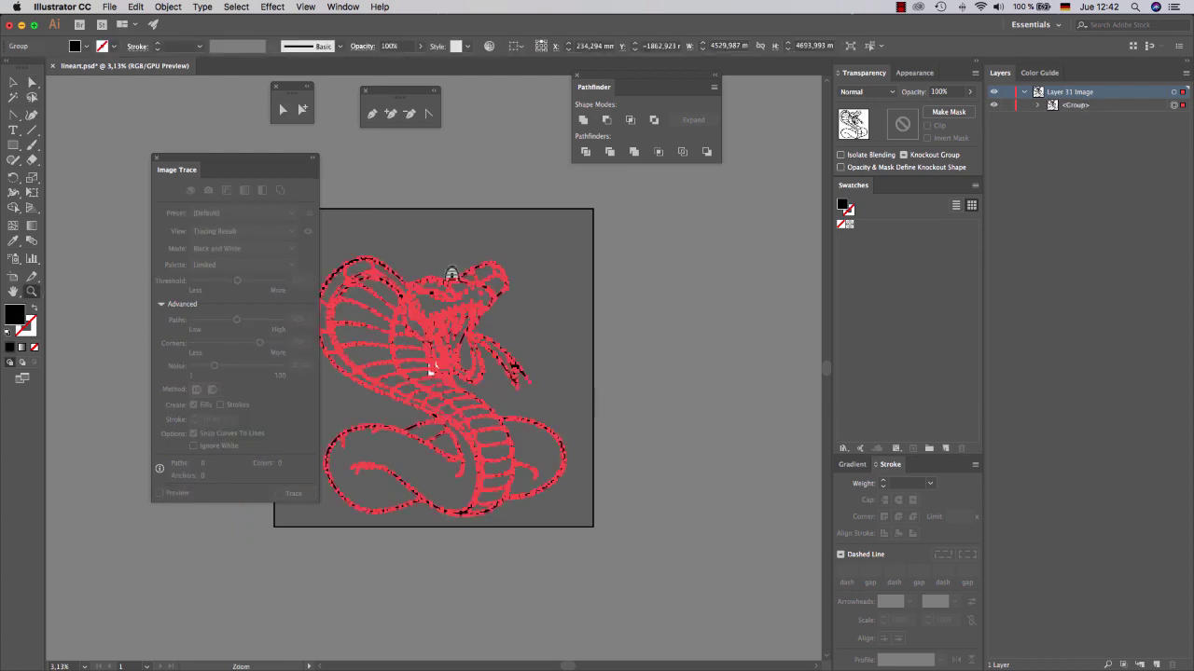
left_click_drag(425, 262, 523, 291)
left_click(508, 333)
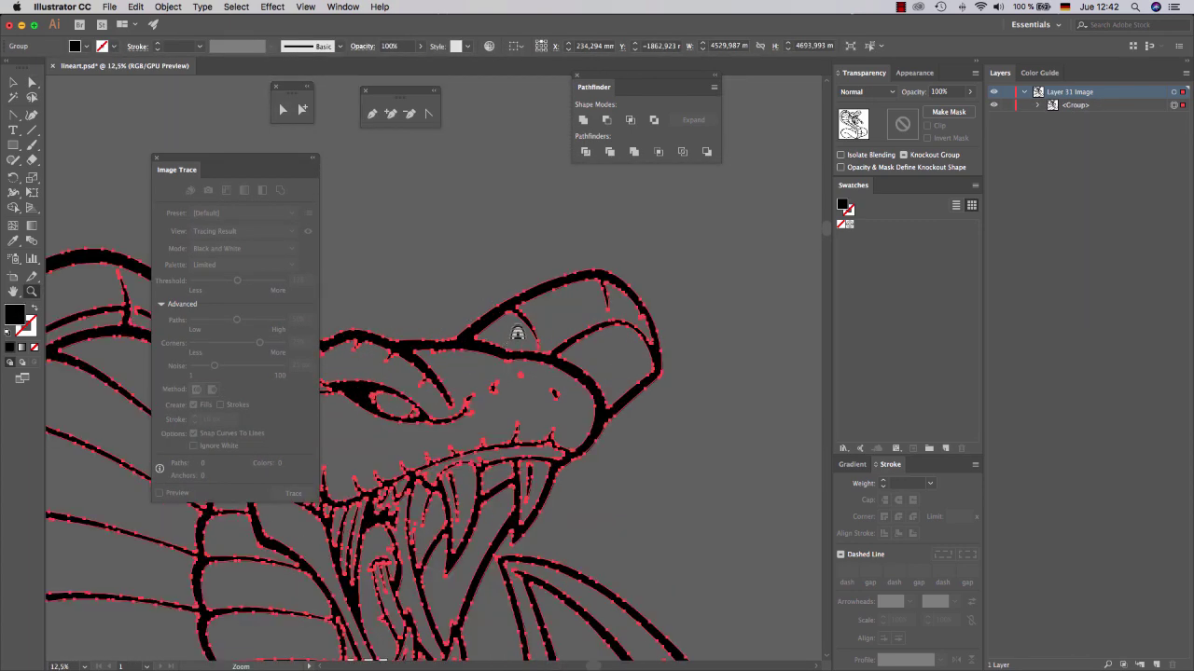
Examine the expanded line paths and their anchor points around the cobra's hood, snout and upper jaw
left_click(466, 355)
left_click(555, 424)
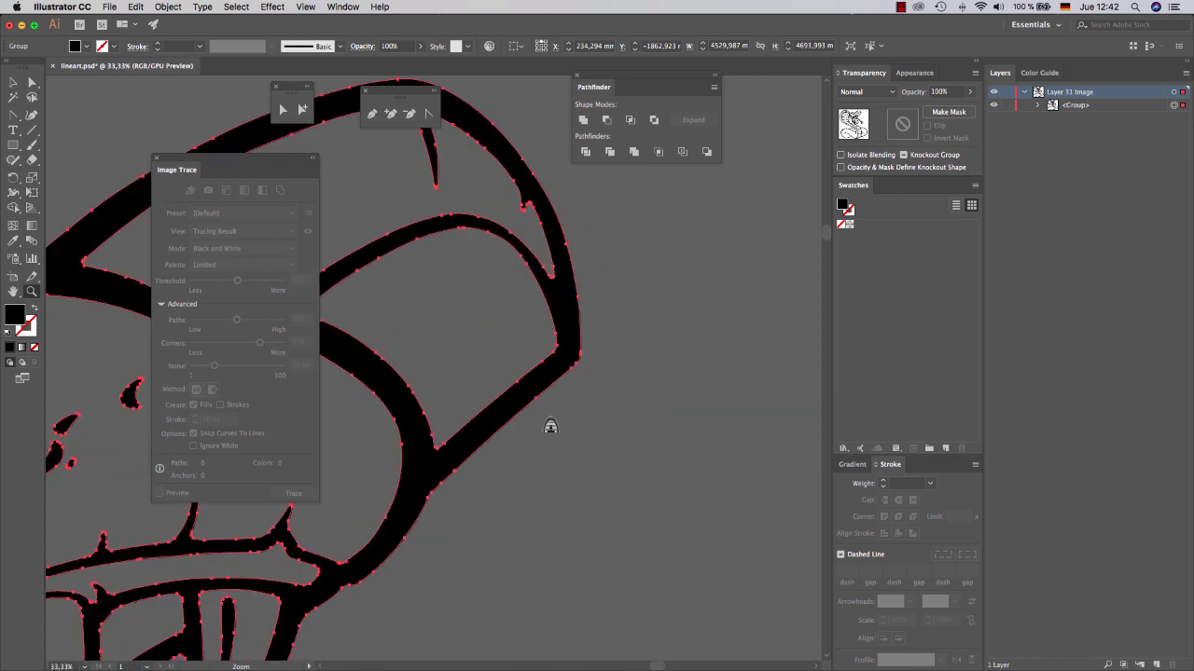
left_click(483, 406)
scroll(485, 408, "up", 3)
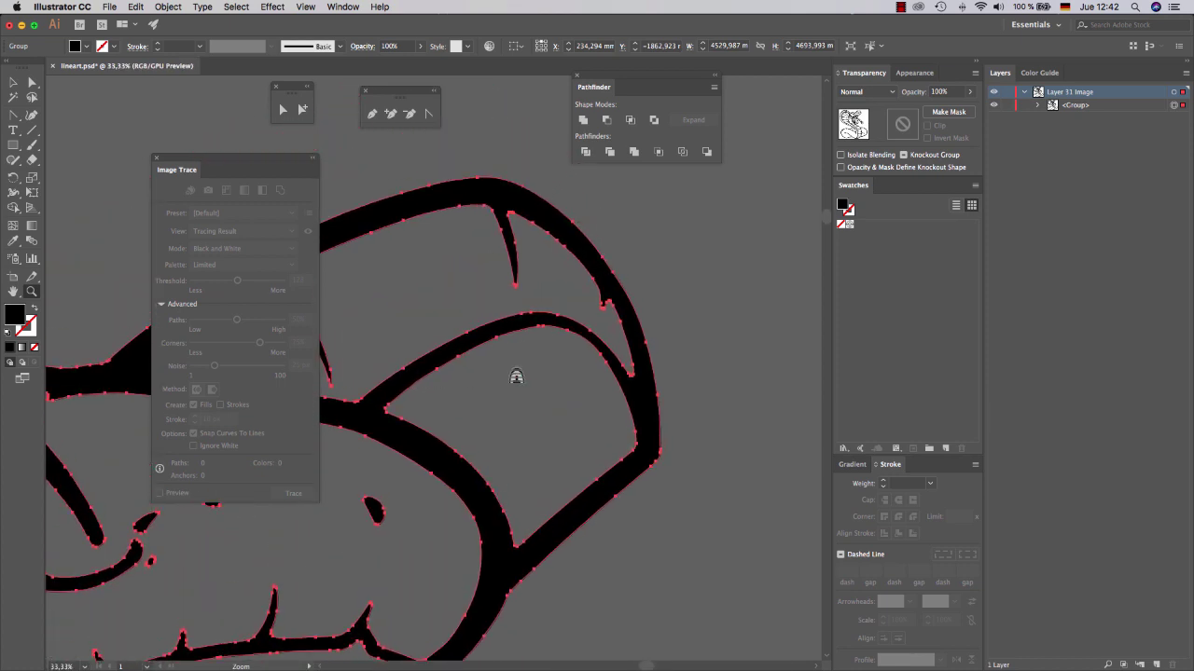
scroll(524, 378, "left", 6)
left_click_drag(432, 304, 551, 306)
key("a")
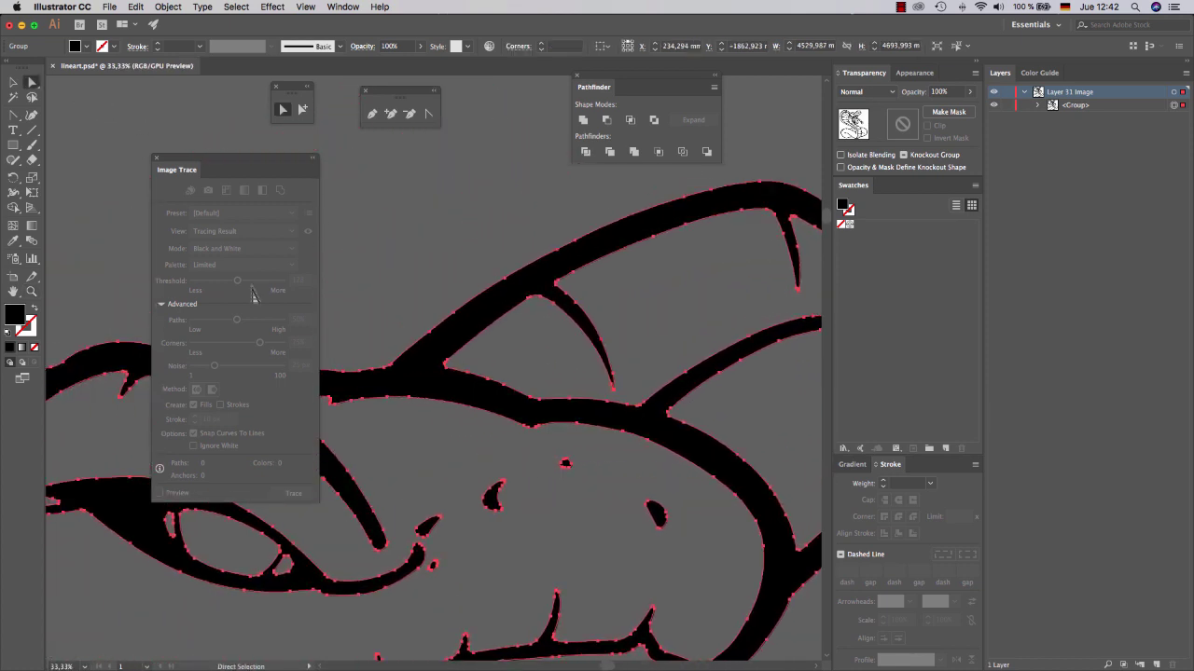
scroll(560, 462, "up", 6)
scroll(589, 445, "down", 4)
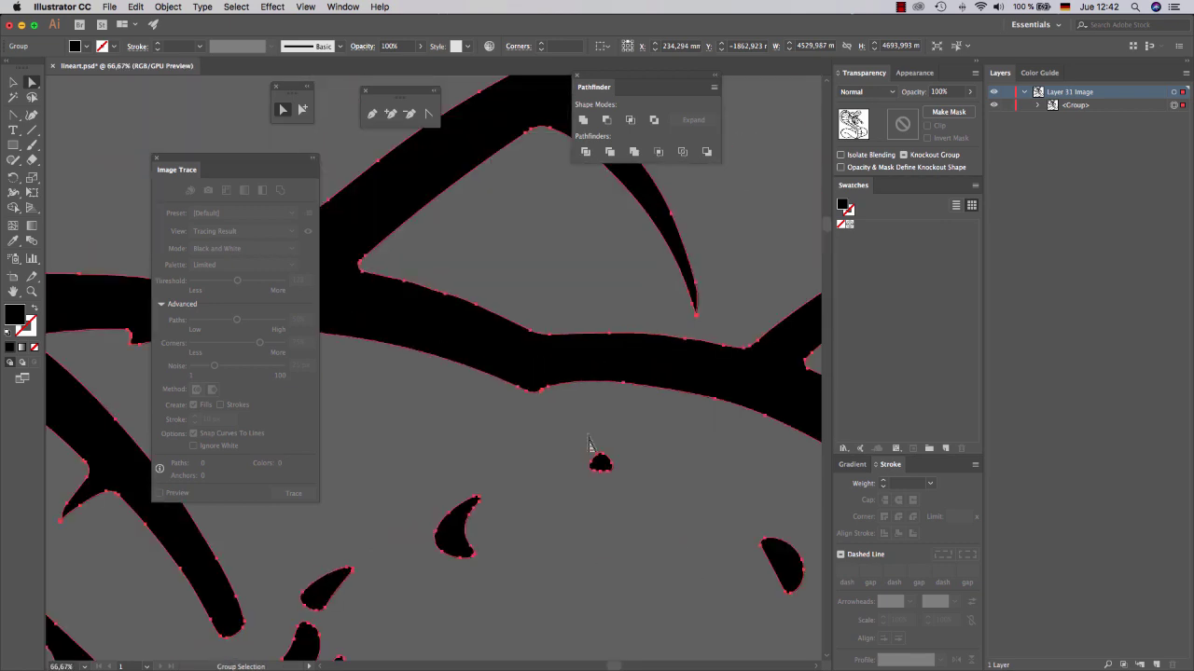
scroll(587, 420, "right", 4)
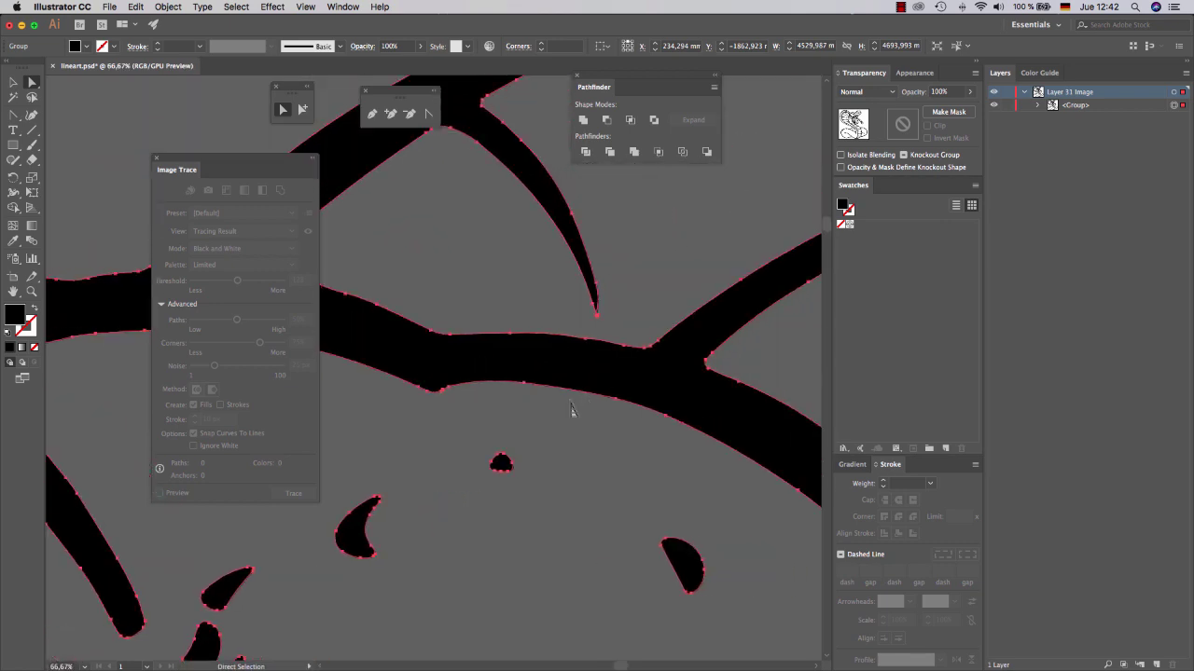
scroll(547, 435, "down", 2)
scroll(550, 500, "down", 2)
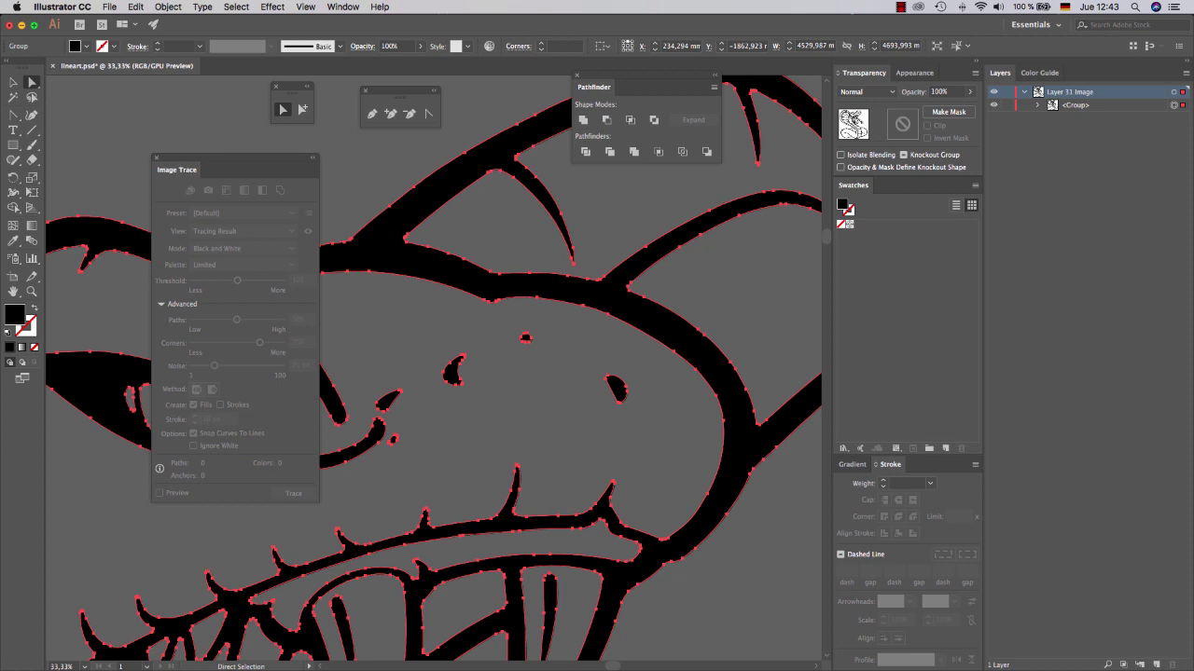
Close the traced lineart.psd document without saving the changes
key("super+w")
key("super+d")
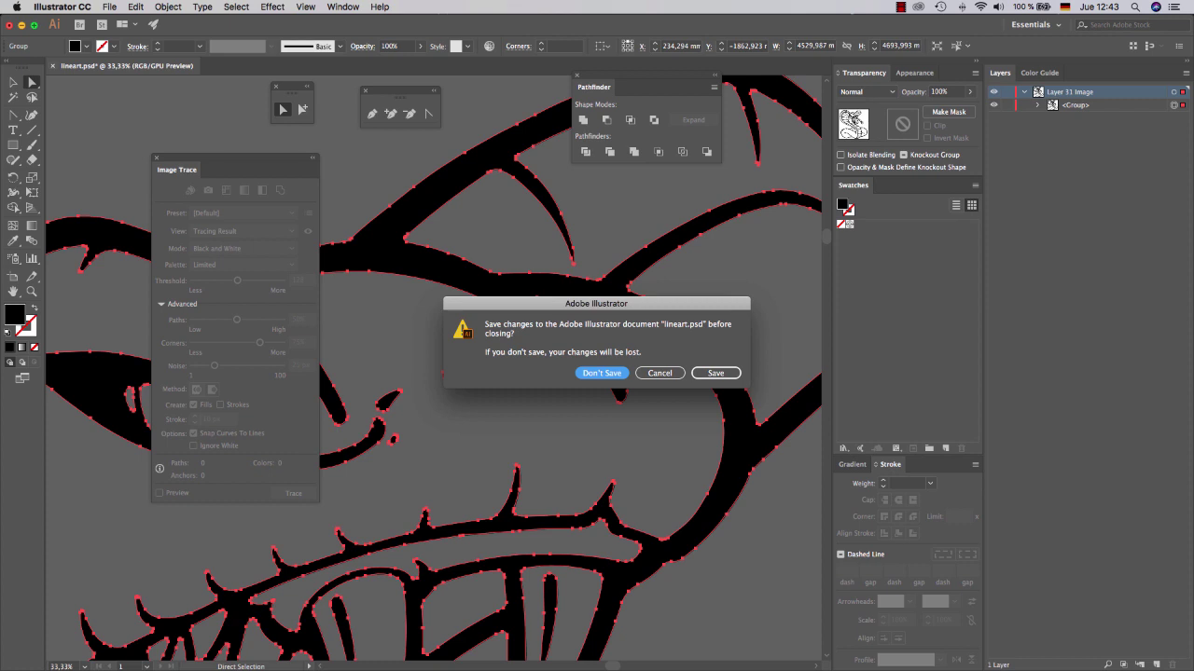
key("Return")
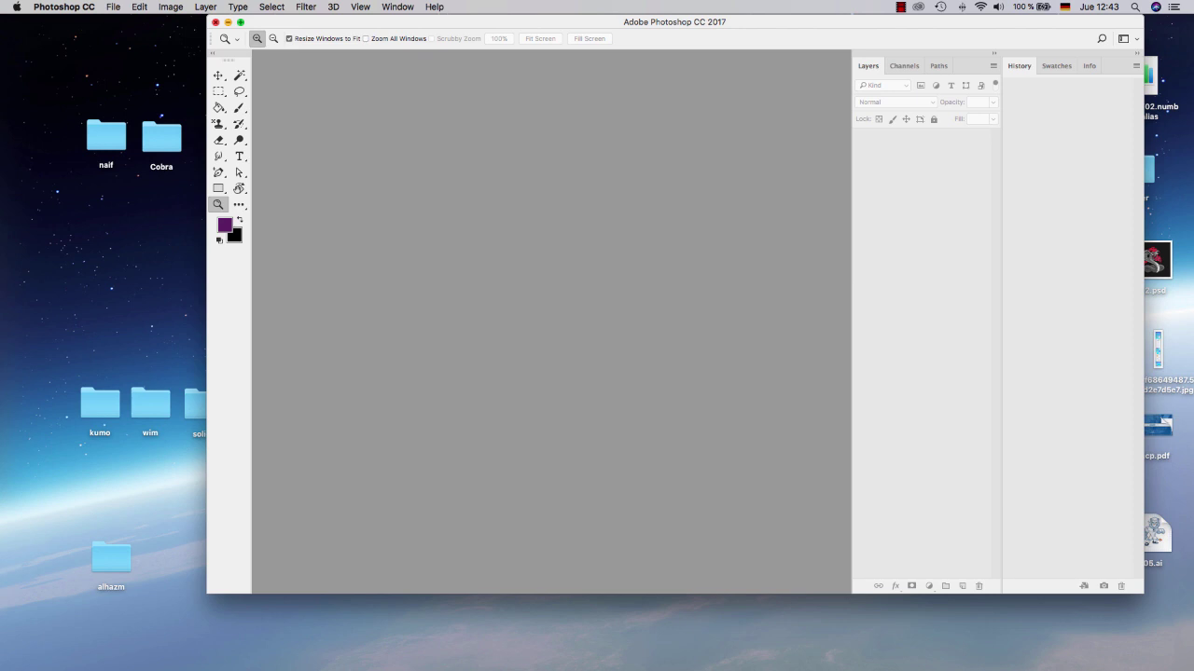
In Photoshop, enlarge the application window and open lineart.psd
left_click_drag(674, 21, 542, 22)
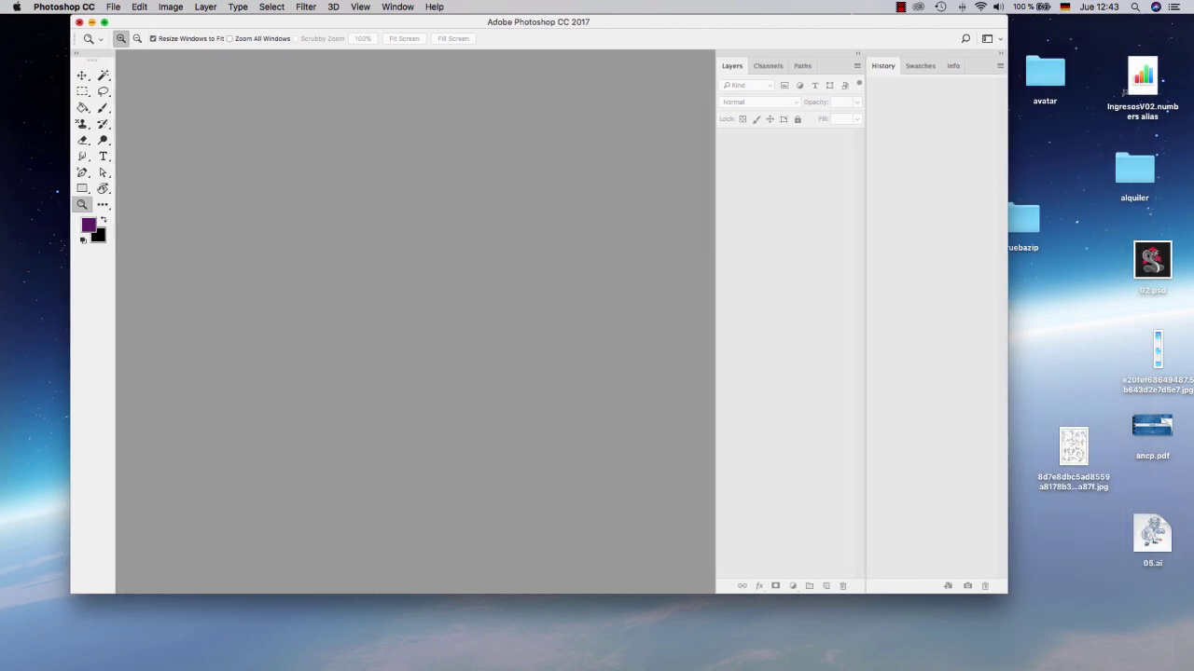
left_click_drag(1012, 595, 1169, 670)
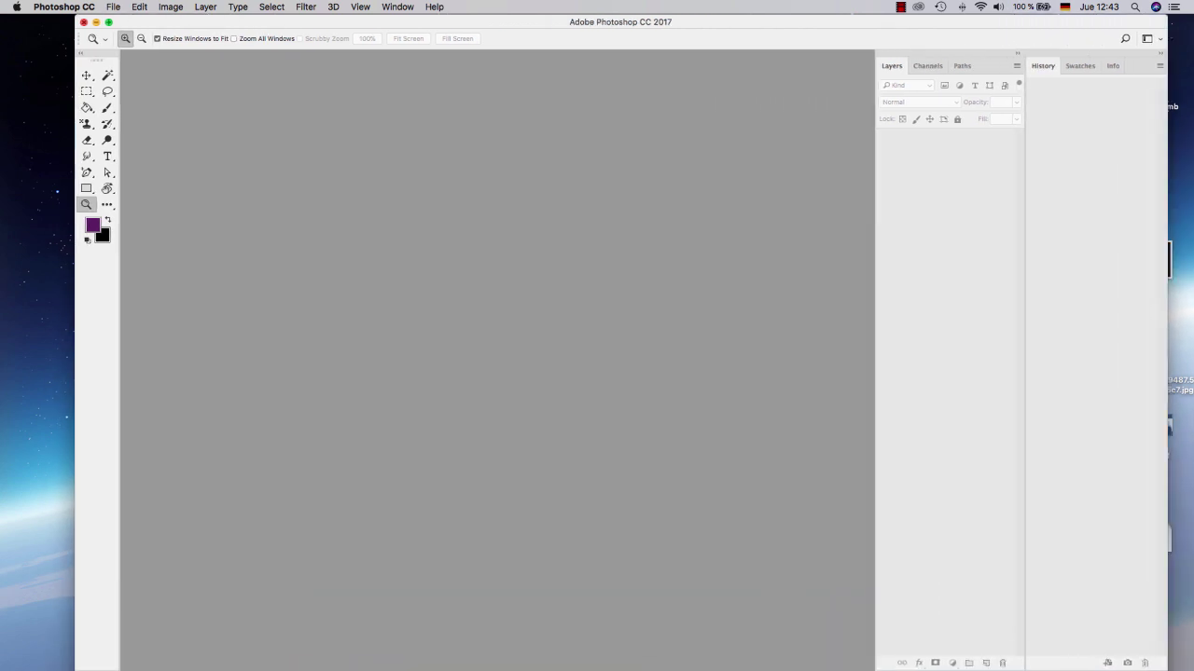
key("super+o")
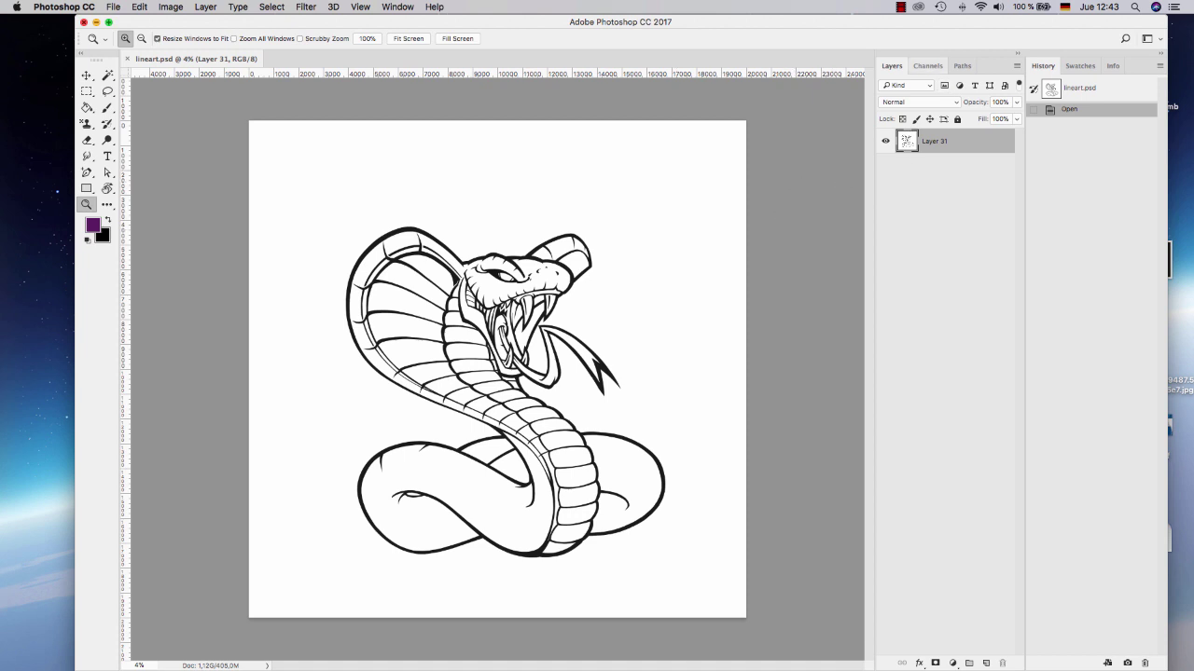
Load the Blue channel of the cobra drawing as a selection
left_click(928, 65)
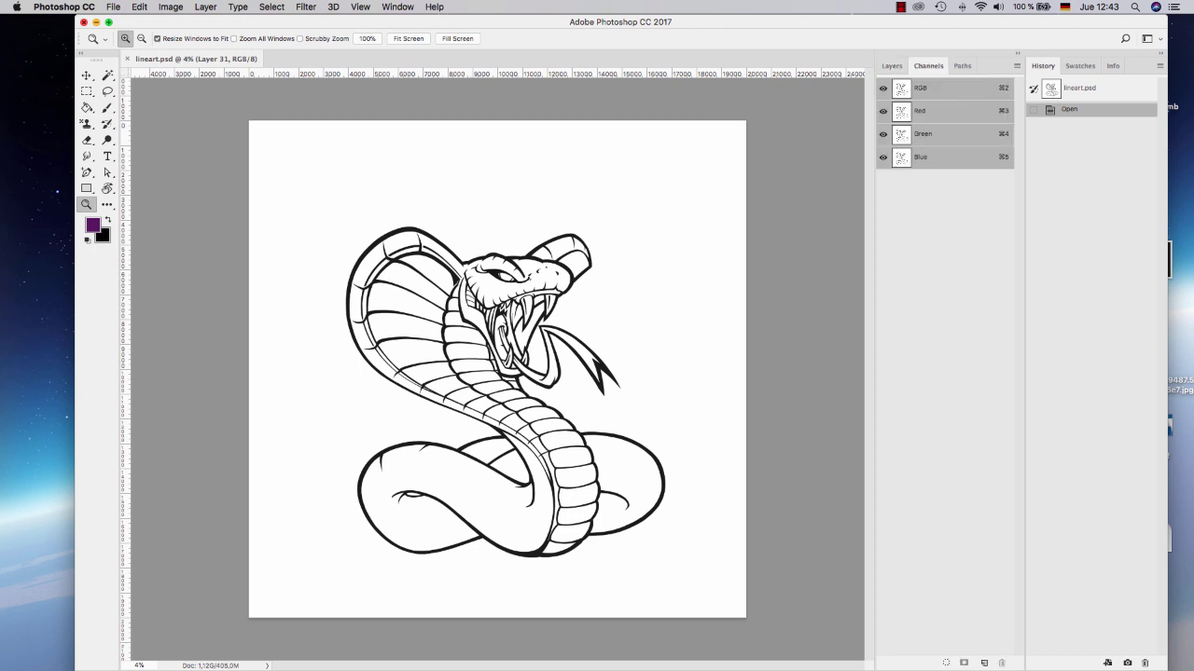
left_click(398, 6)
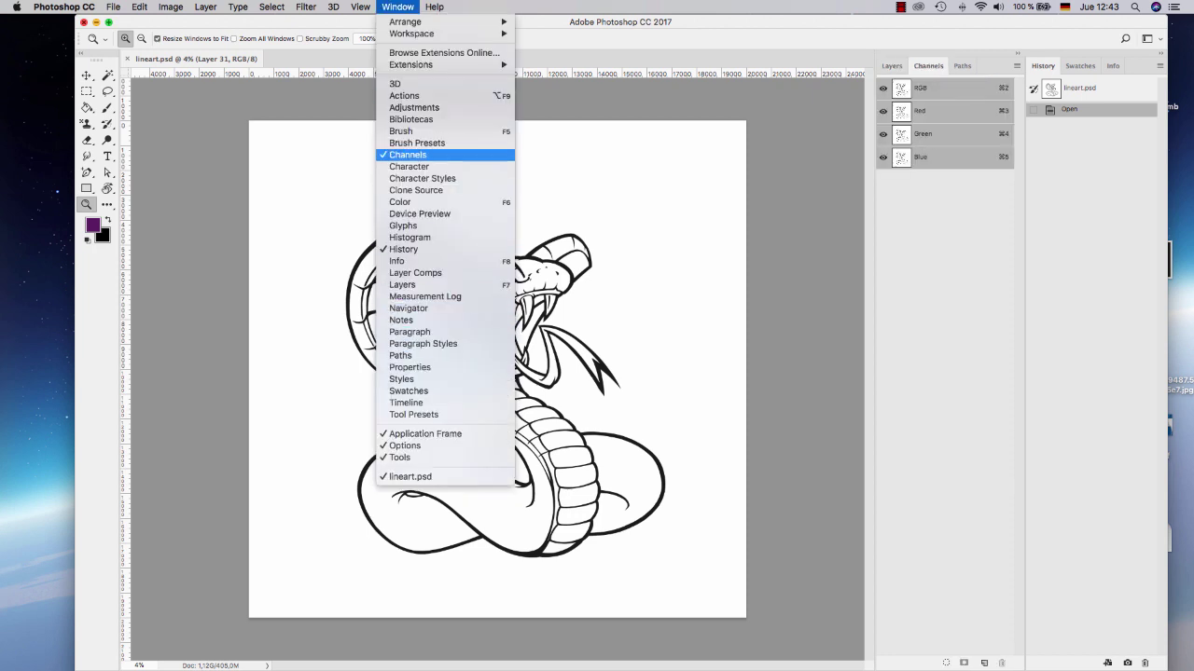
left_click(938, 172)
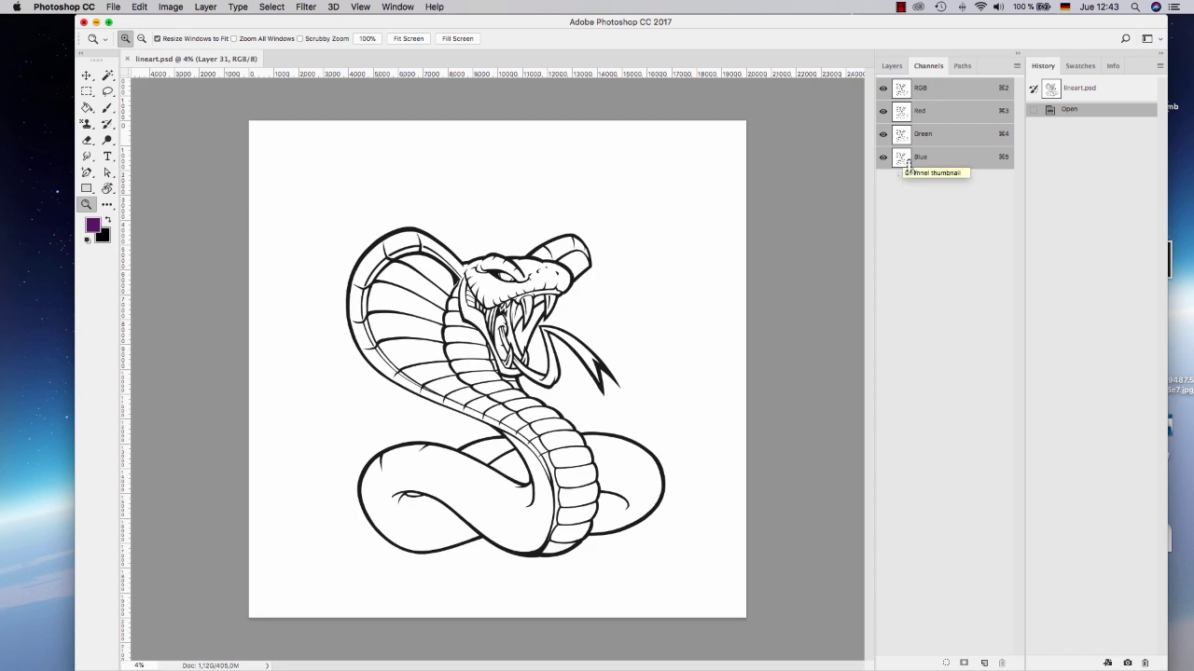
left_click(906, 160, "super")
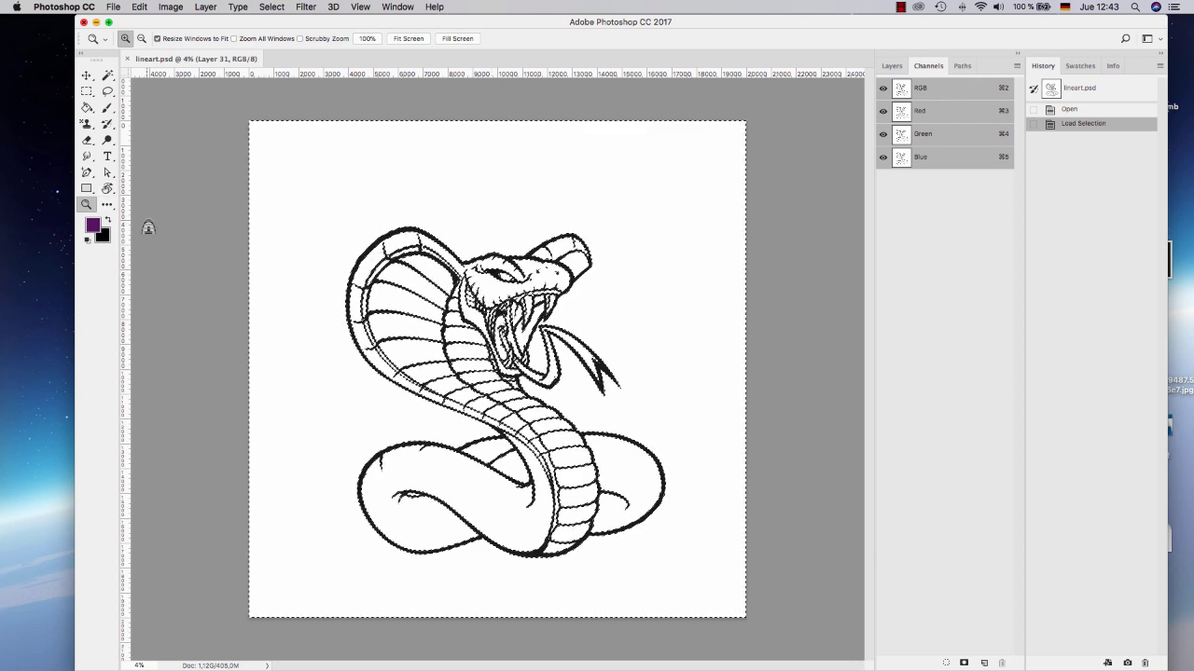
Invert the selection to cover the black lines and add a new layer above Layer 31
key("w")
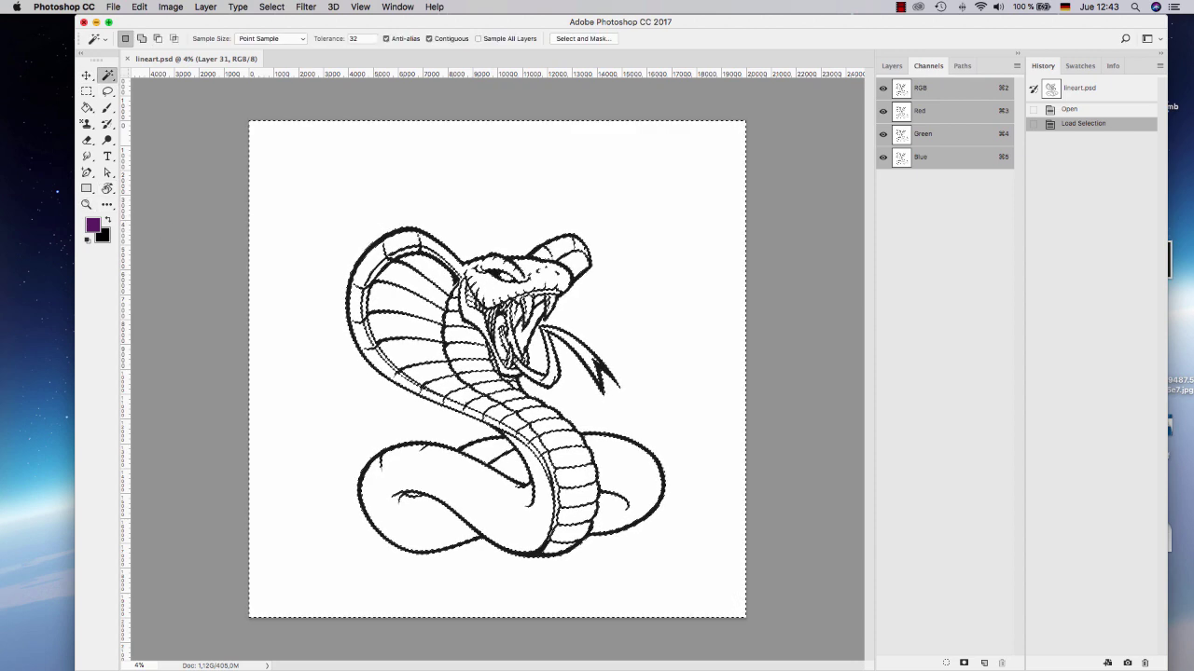
right_click(528, 211)
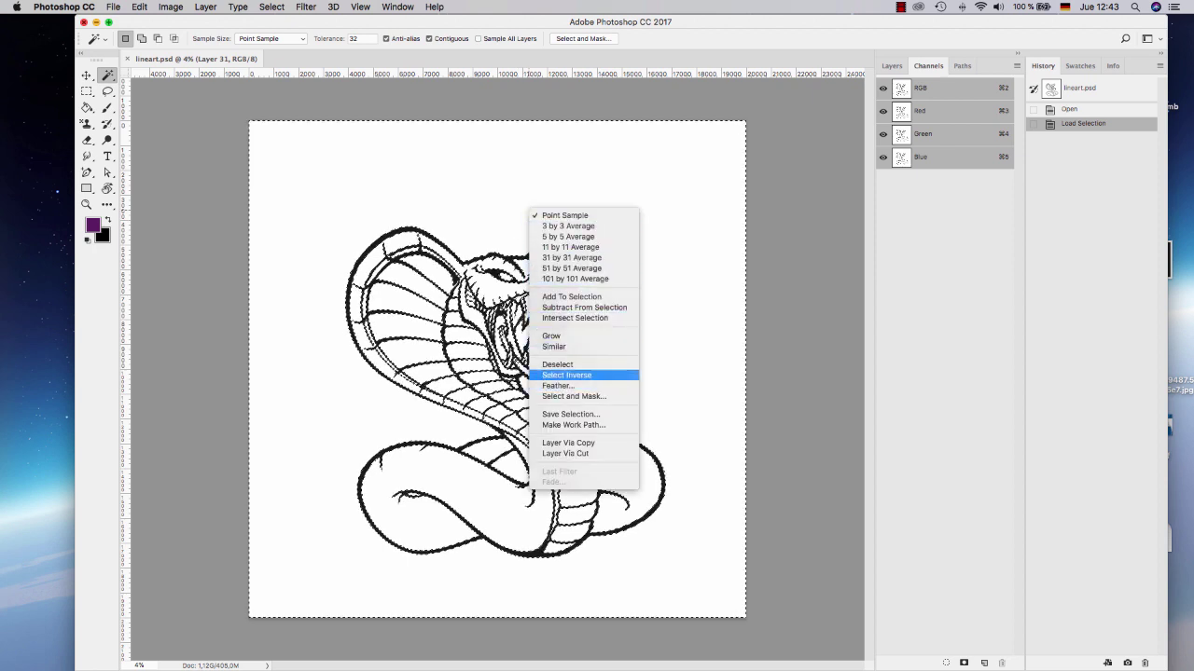
left_click(566, 375)
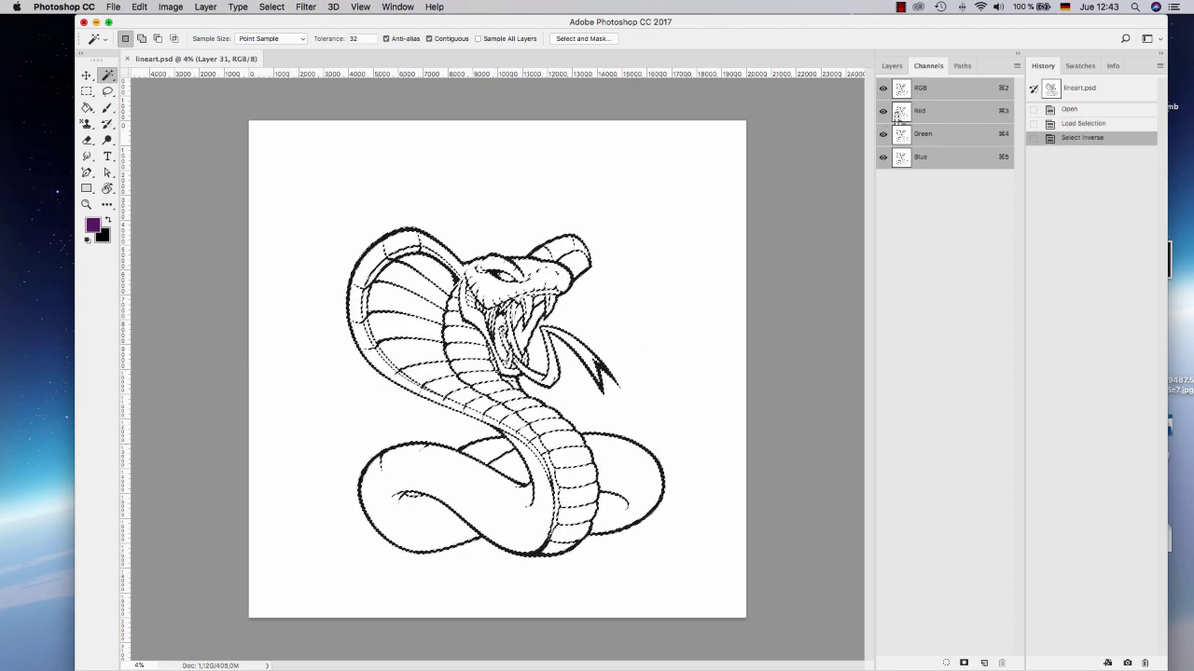
left_click(892, 66)
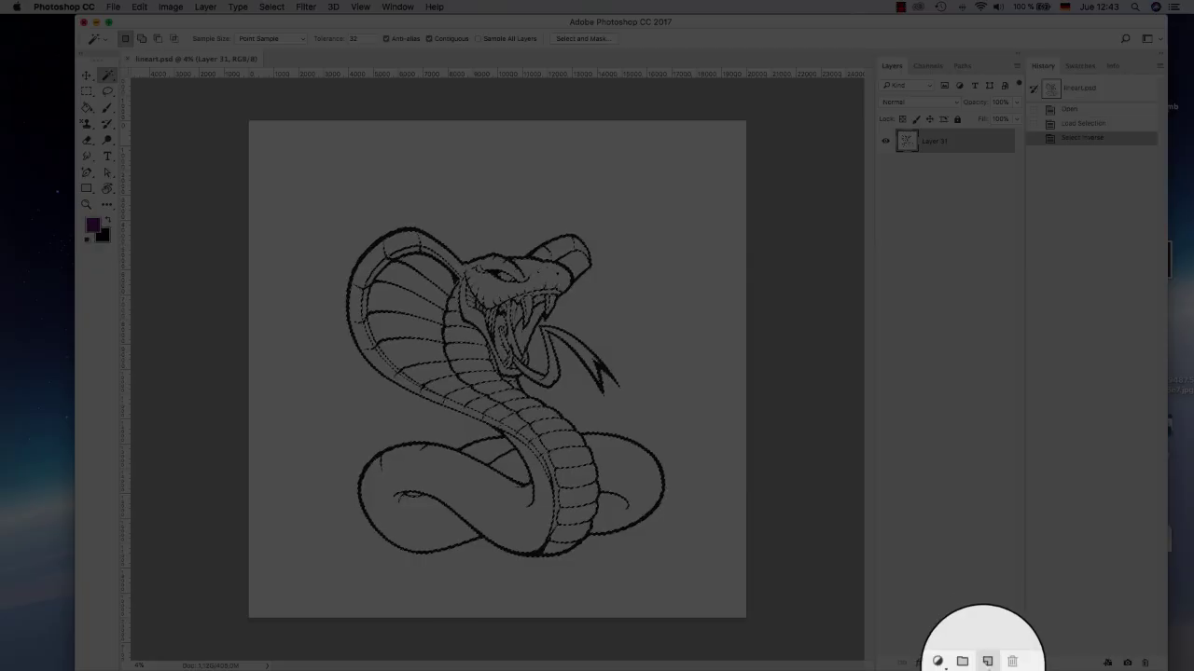
left_click(986, 663)
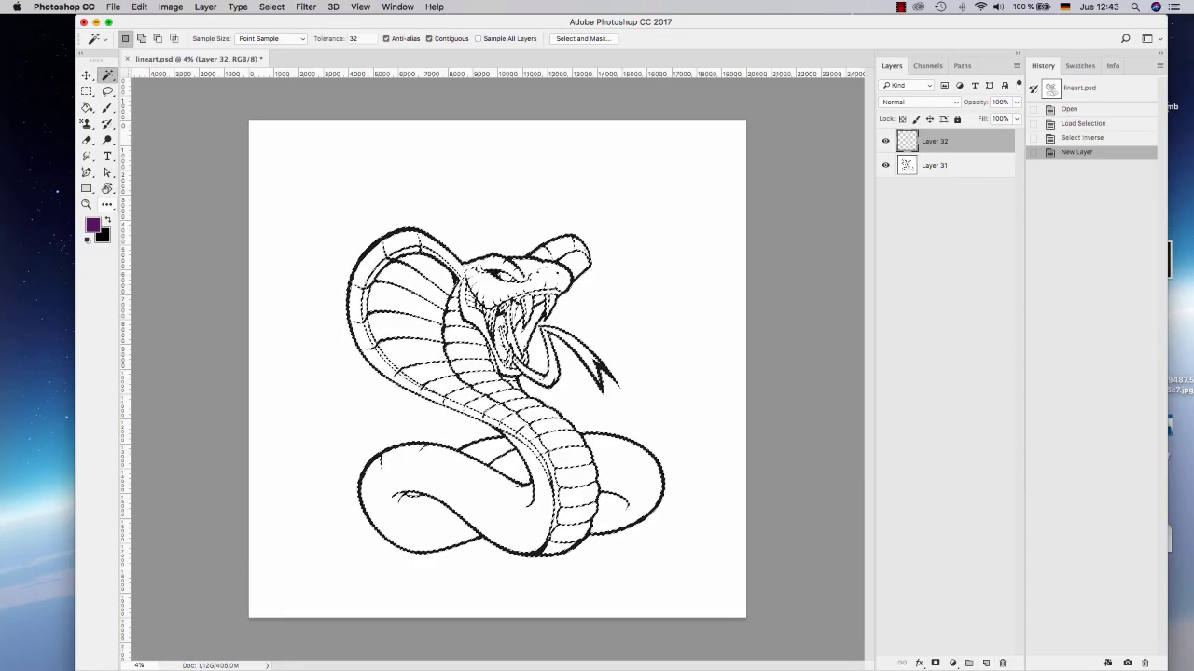
Fill the selected cobra lines on Layer 32 with black using the Paint Bucket, and deselect
key("x")
key("g")
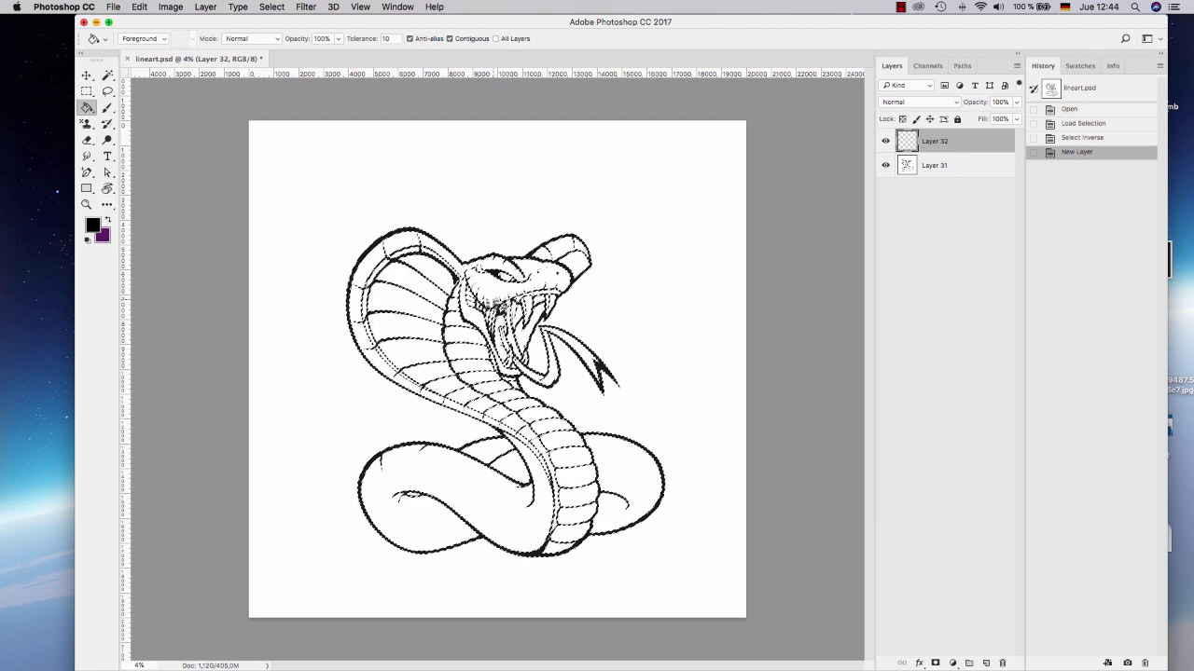
left_click(712, 233)
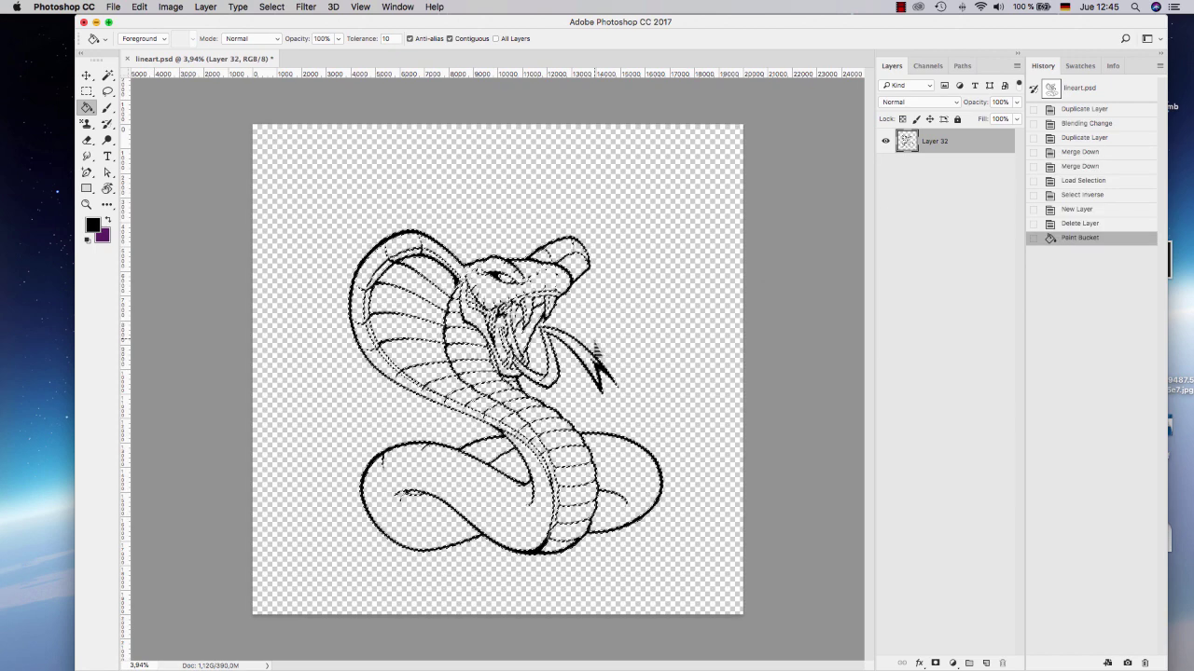
key("super+d")
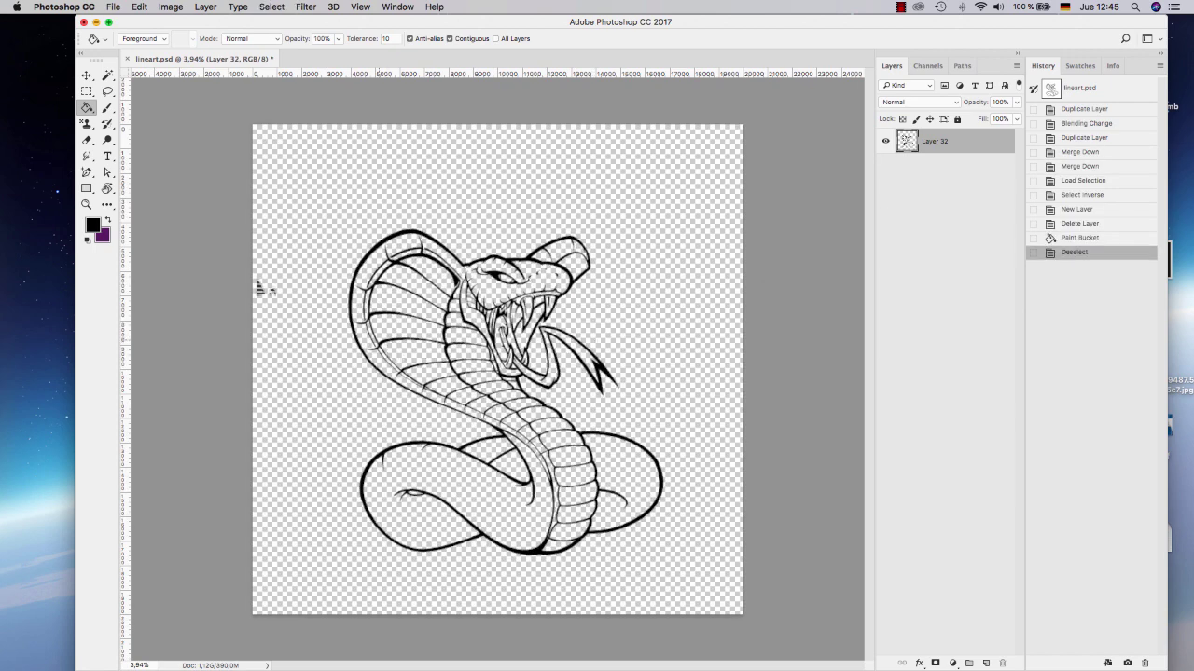
Examine the black line edges and transparent areas around the cobra's eye up close, at 100% and as a whole
left_click(86, 204)
left_click(474, 268)
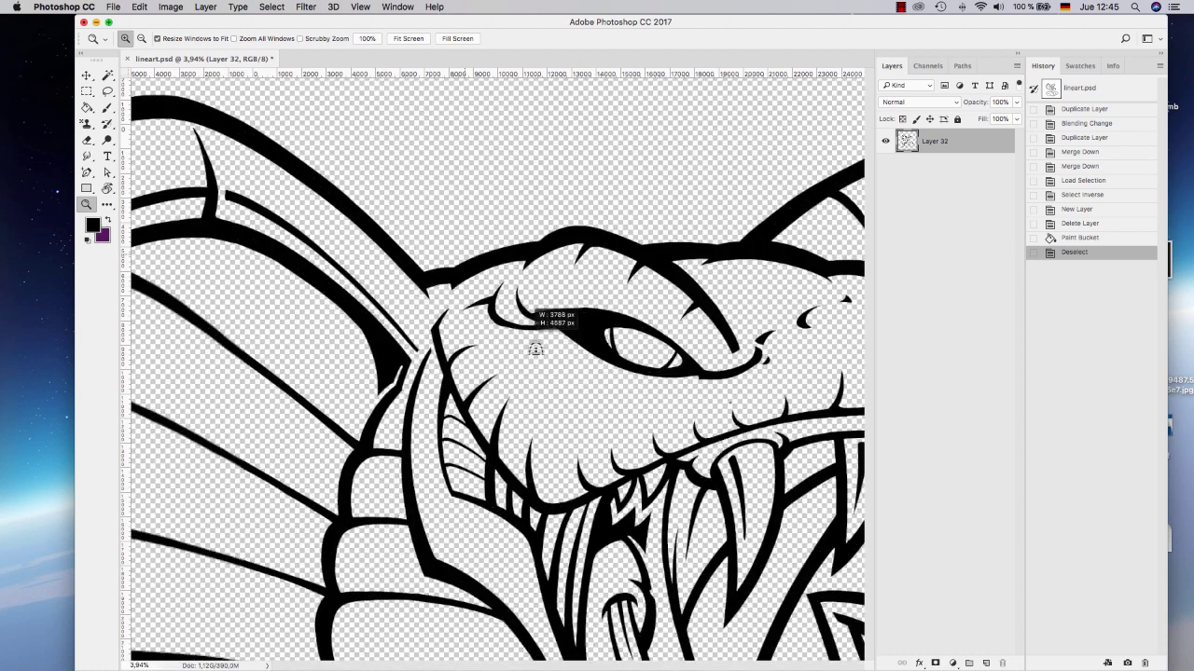
left_click(690, 364)
left_click(736, 415)
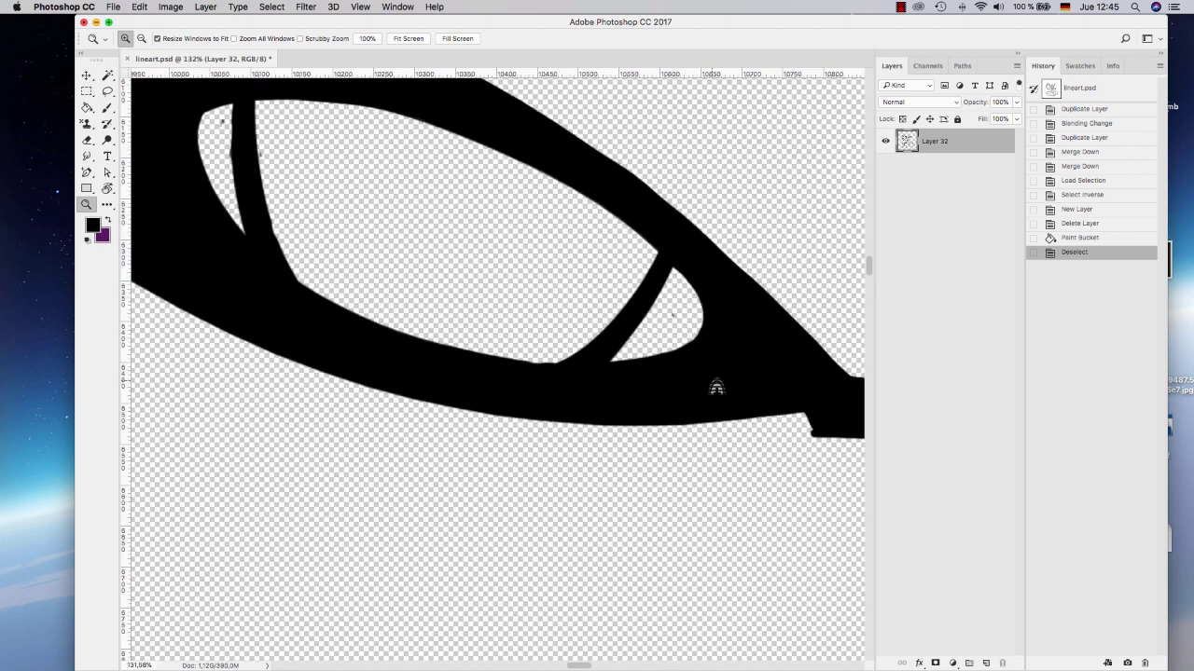
right_click(711, 381)
left_click(729, 393)
right_click(637, 375)
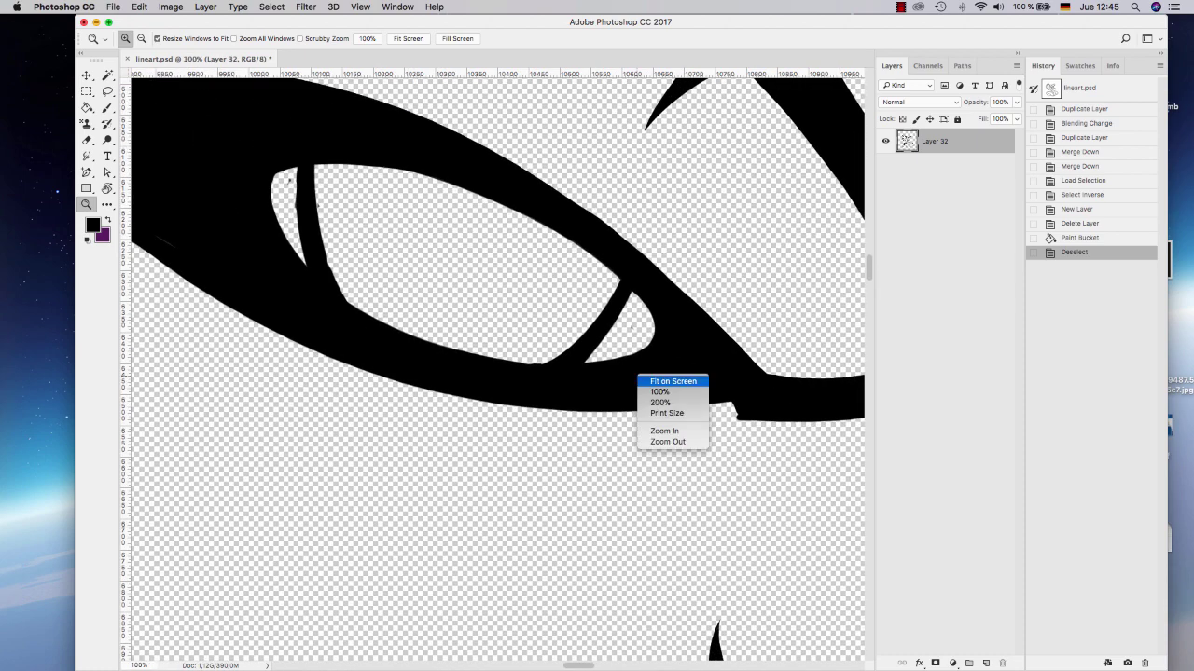
left_click(673, 383)
key("super+0")
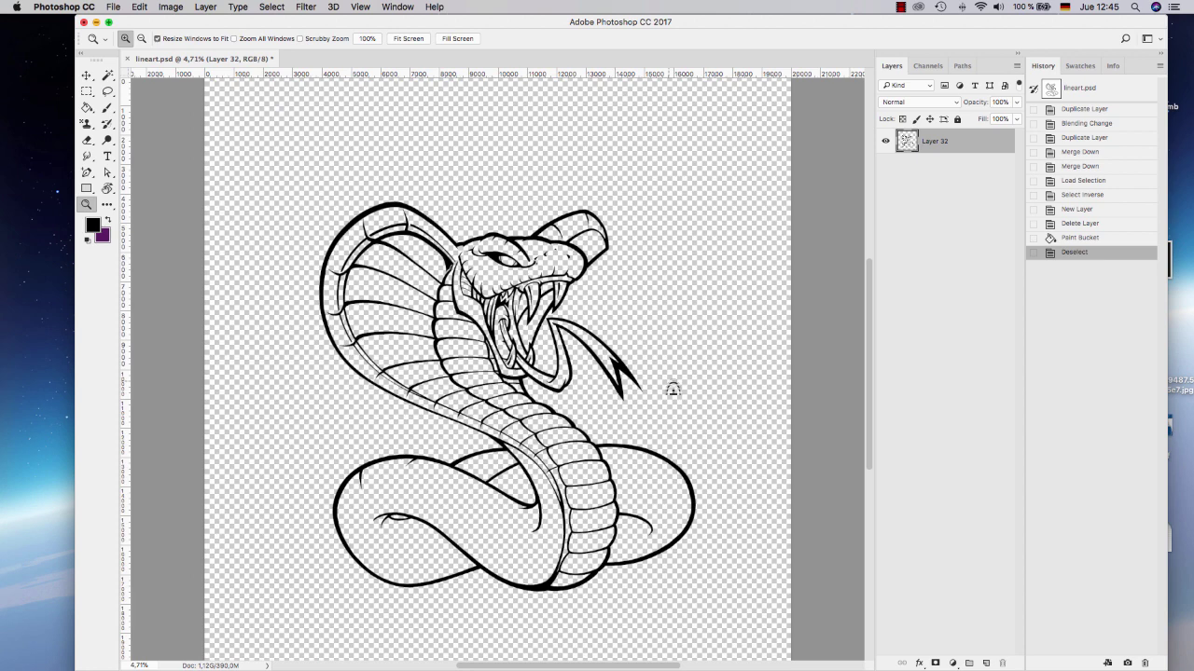
Save the transparent line art as a new Photoshop file named lineart2.psd in the Escritorio folder
key("super+shift+s")
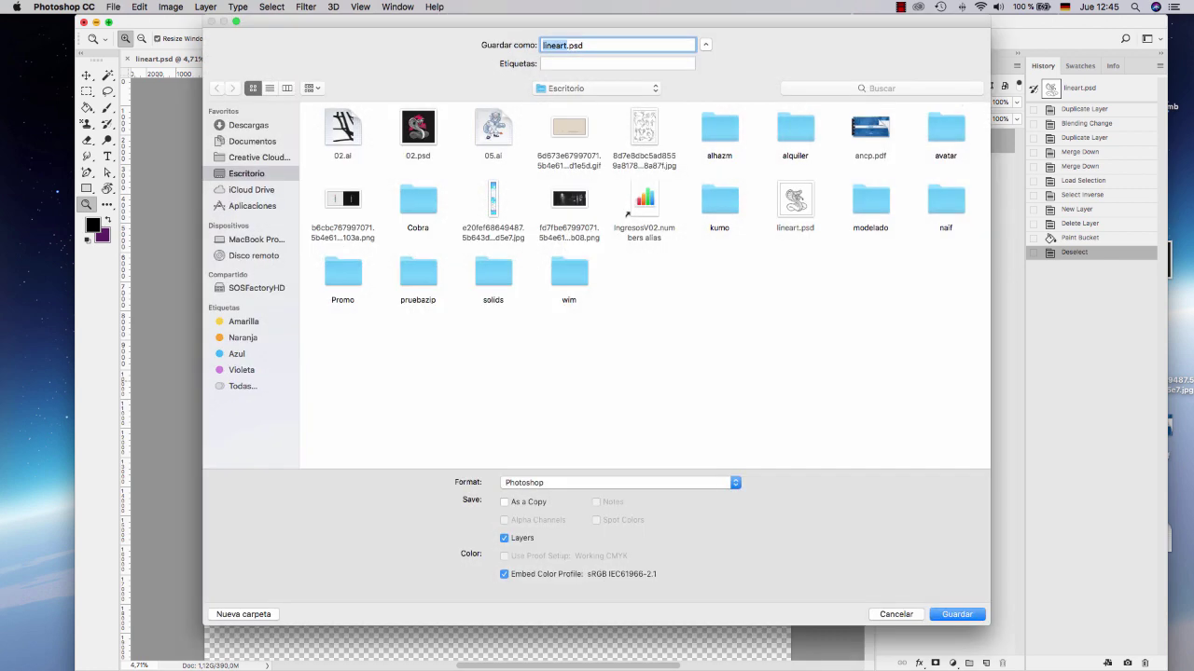
key("Right")
type("2")
key("Return")
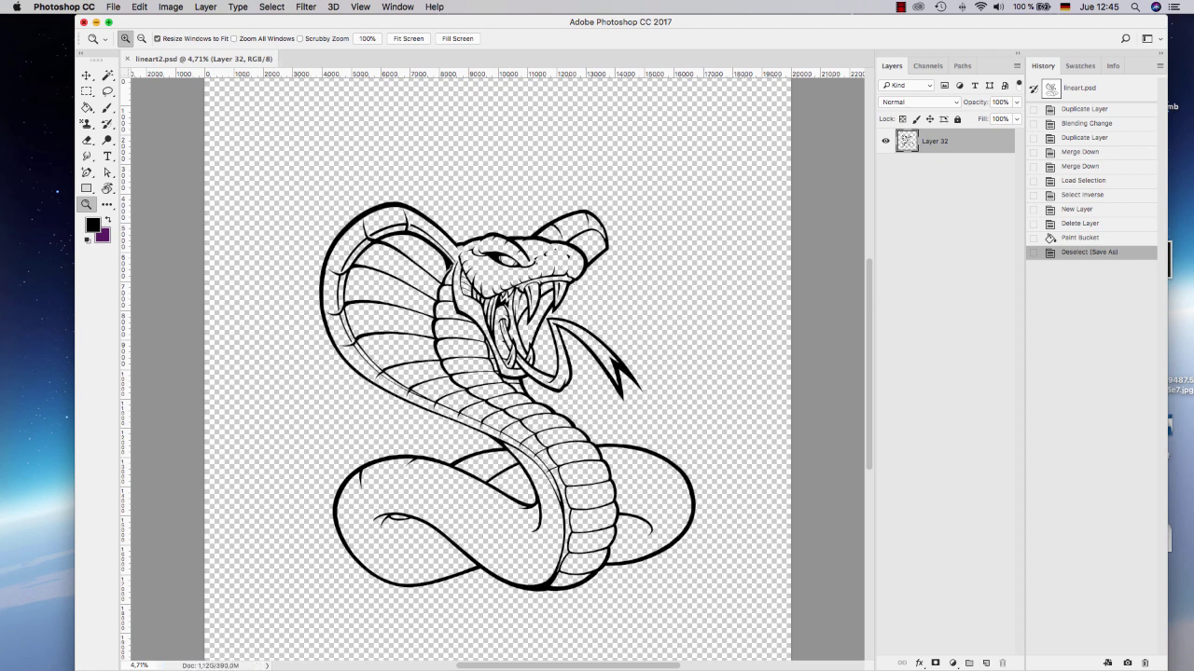
Switch to Illustrator and open lineart2.psd from the Escritorio folder with its layers converted to objects
key("super+m")
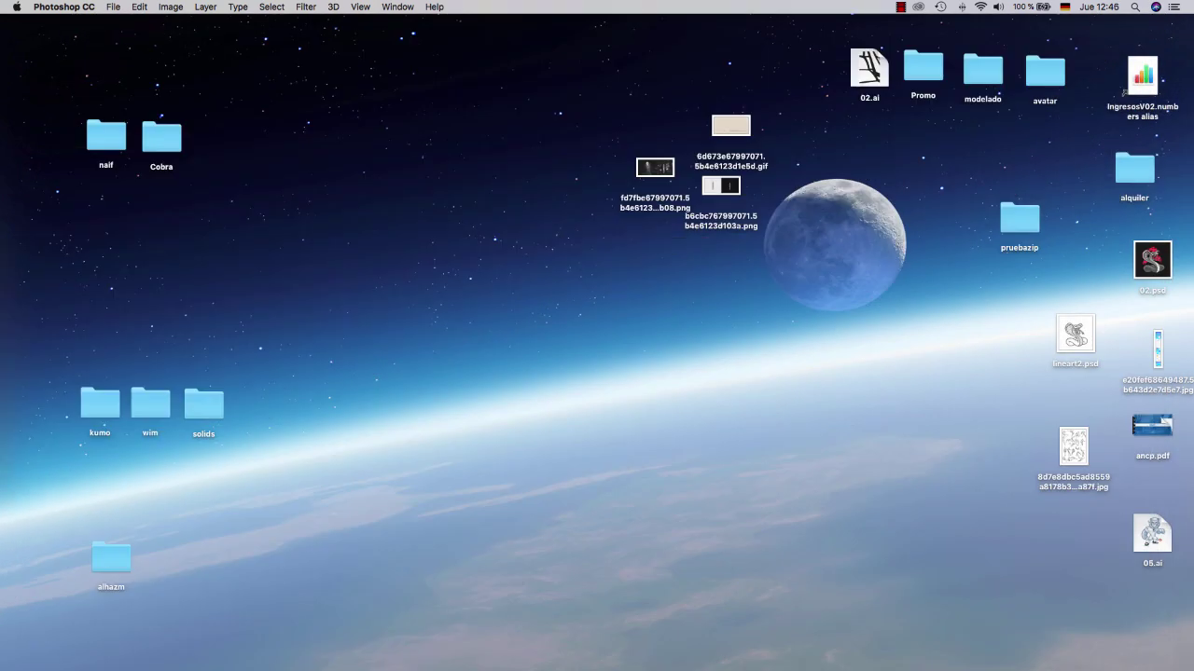
key("super+Tab")
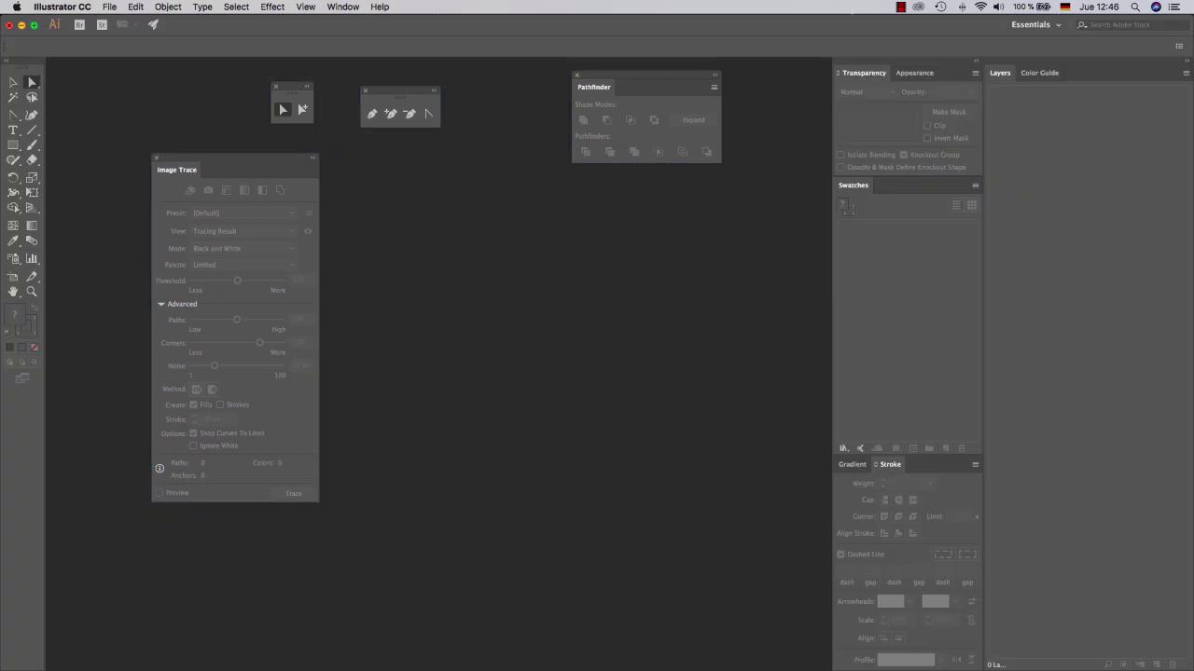
key("super+o")
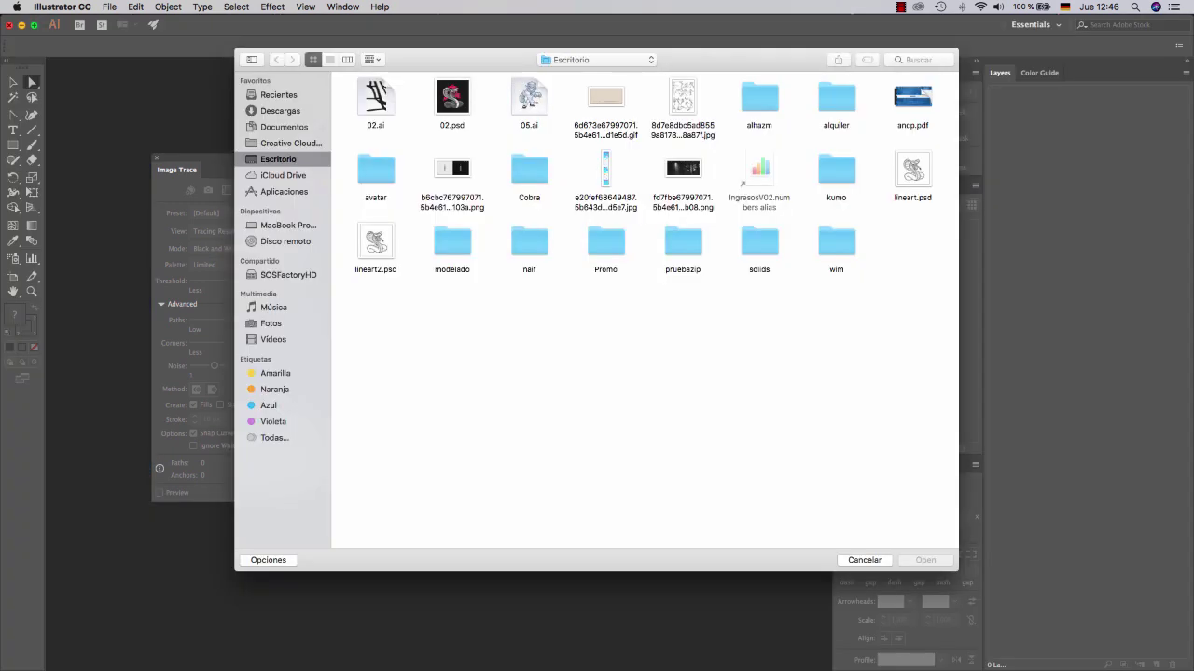
double_click(376, 243)
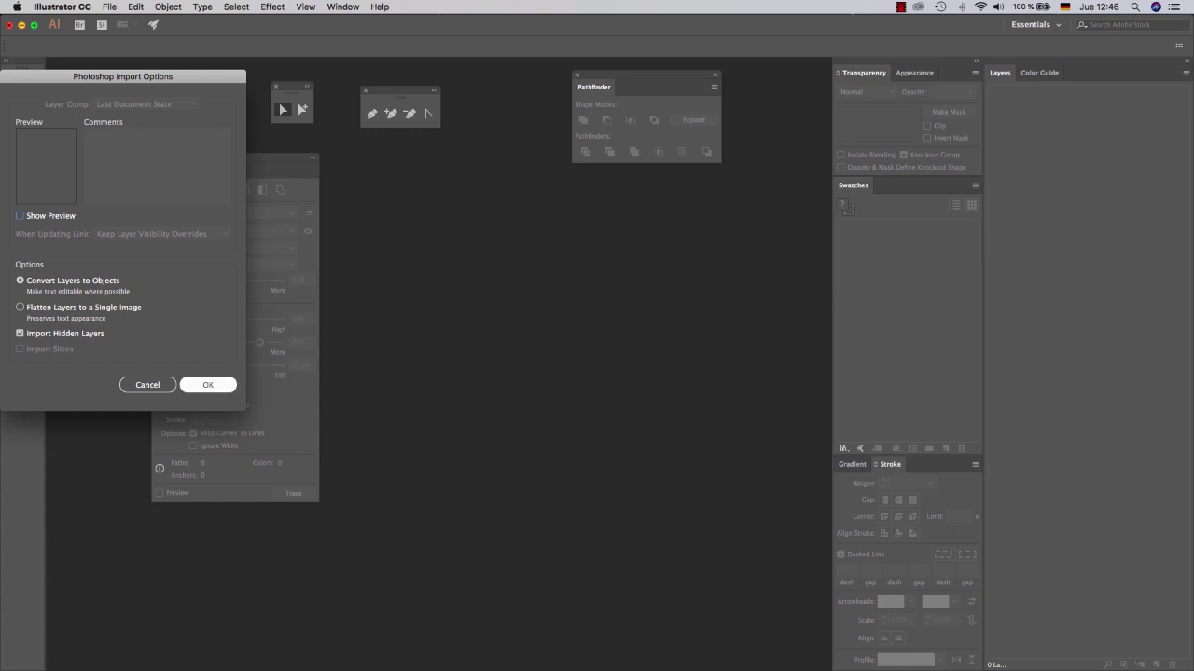
key("Return")
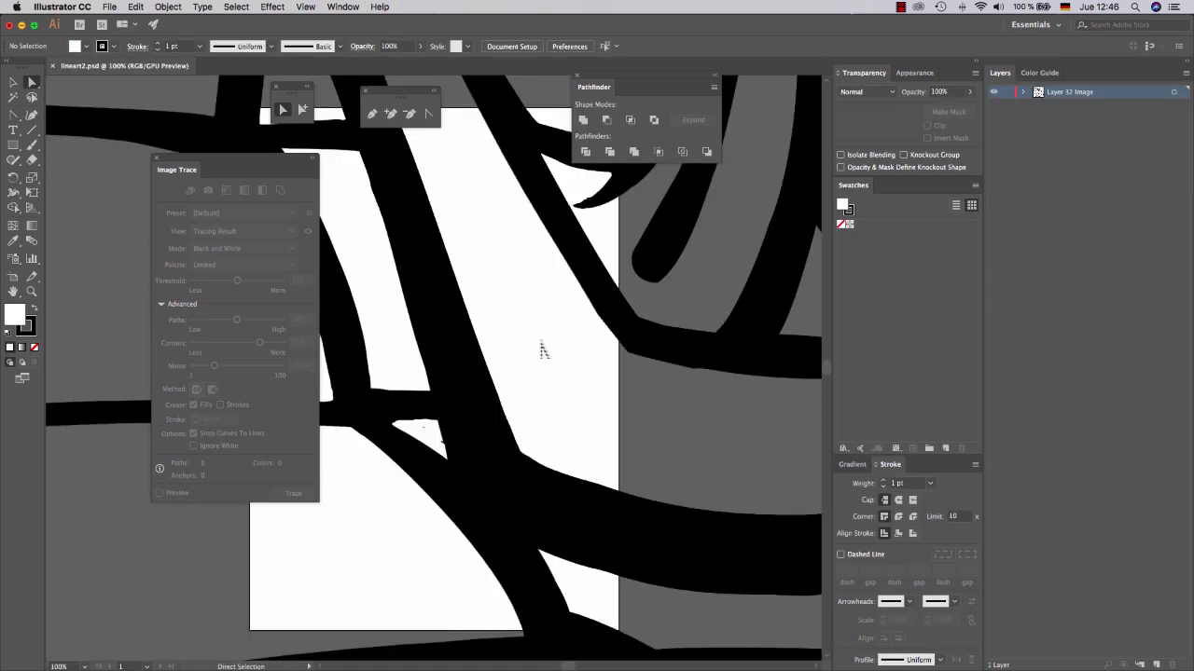
Move the Image Trace panel clear of the cobra artwork, with the whole drawing in view
key("super+minus")
key("super+minus")
key("super+minus")
key("super+minus")
key("super+minus")
key("super+minus")
key("super+minus")
key("super+minus")
key("super+minus")
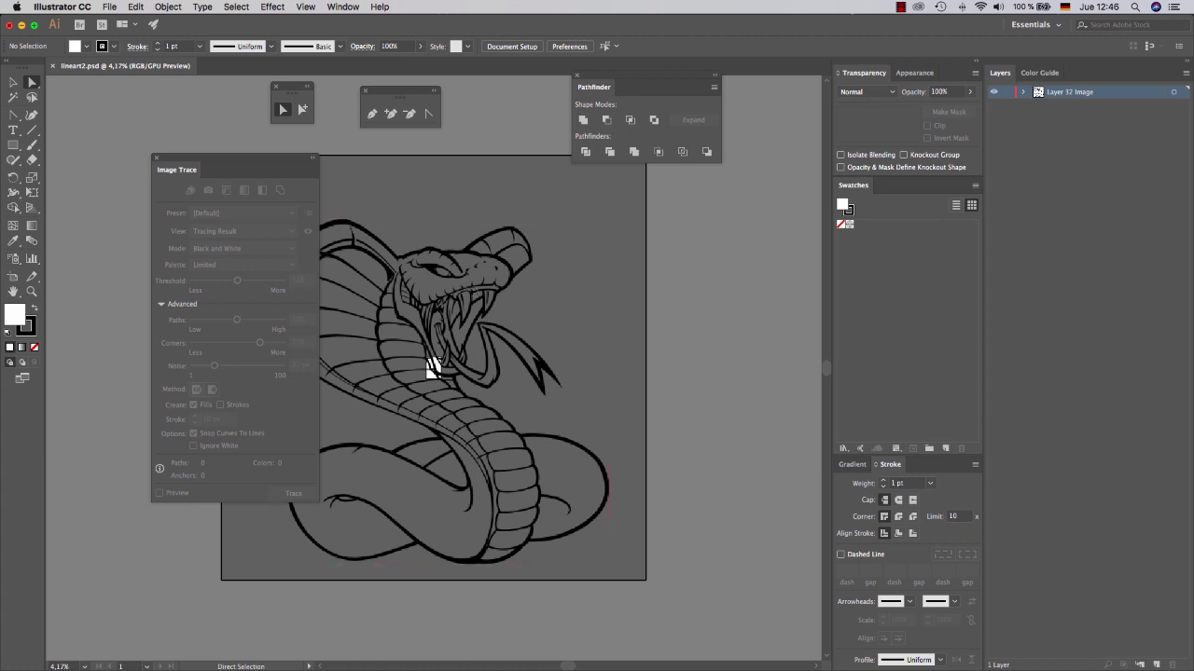
key("z")
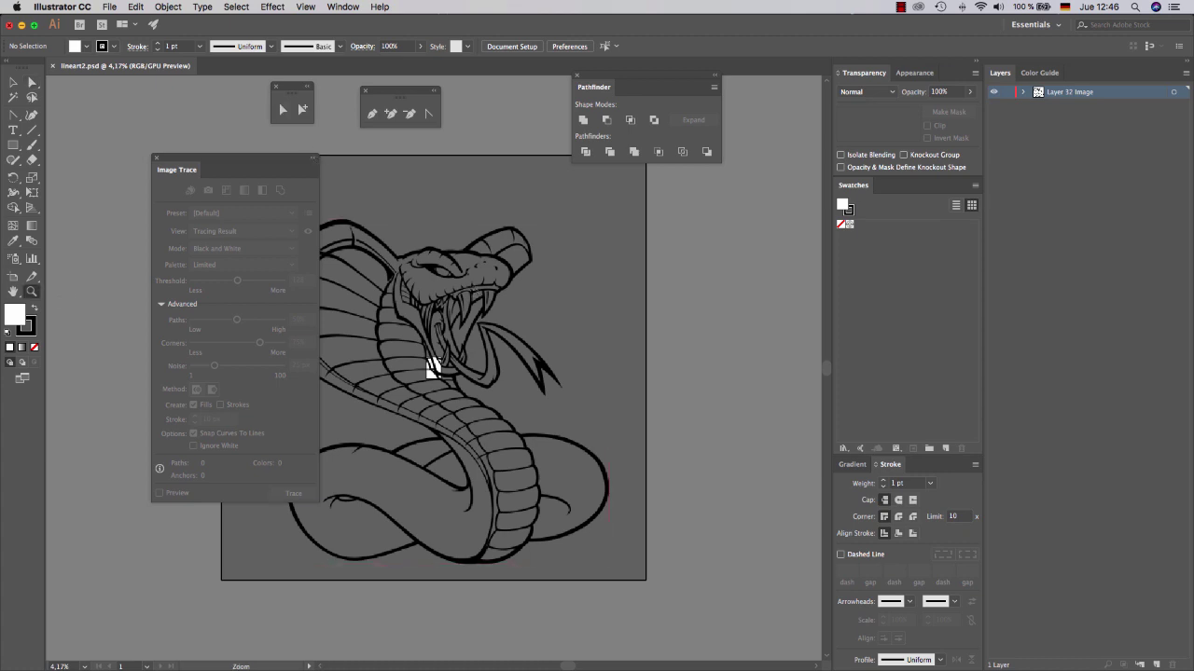
left_click_drag(187, 169, 102, 156)
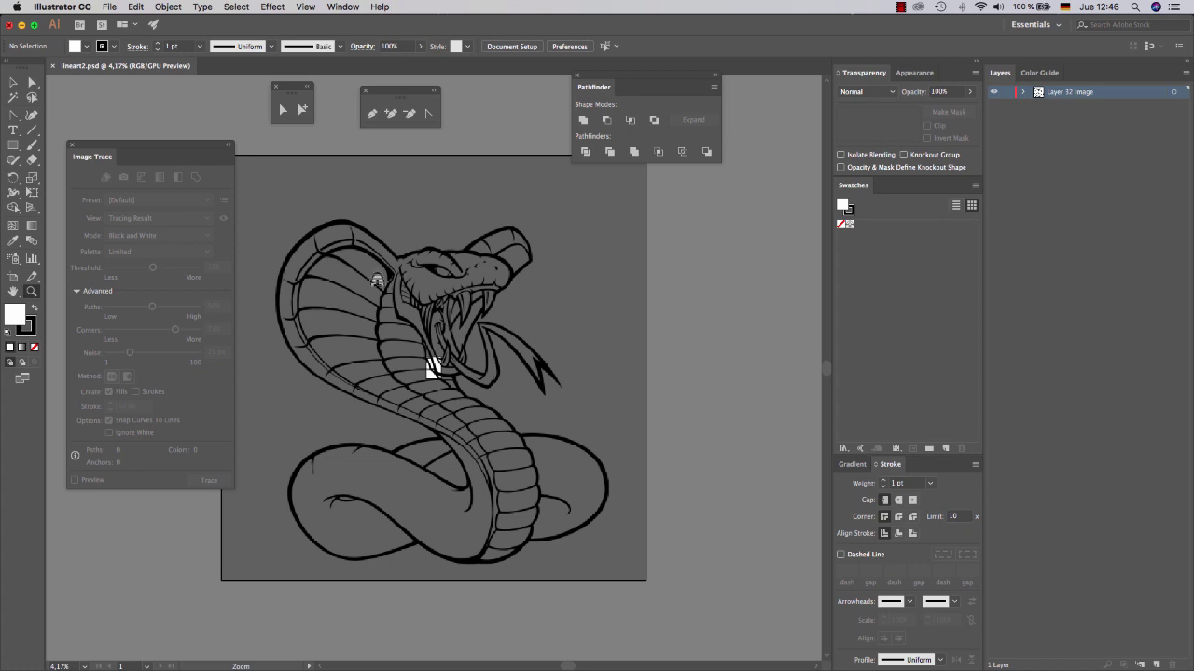
Trace the cobra image in Black and White mode with Ignore White enabled, and expand the tracing into paths
key("v")
left_click(474, 304)
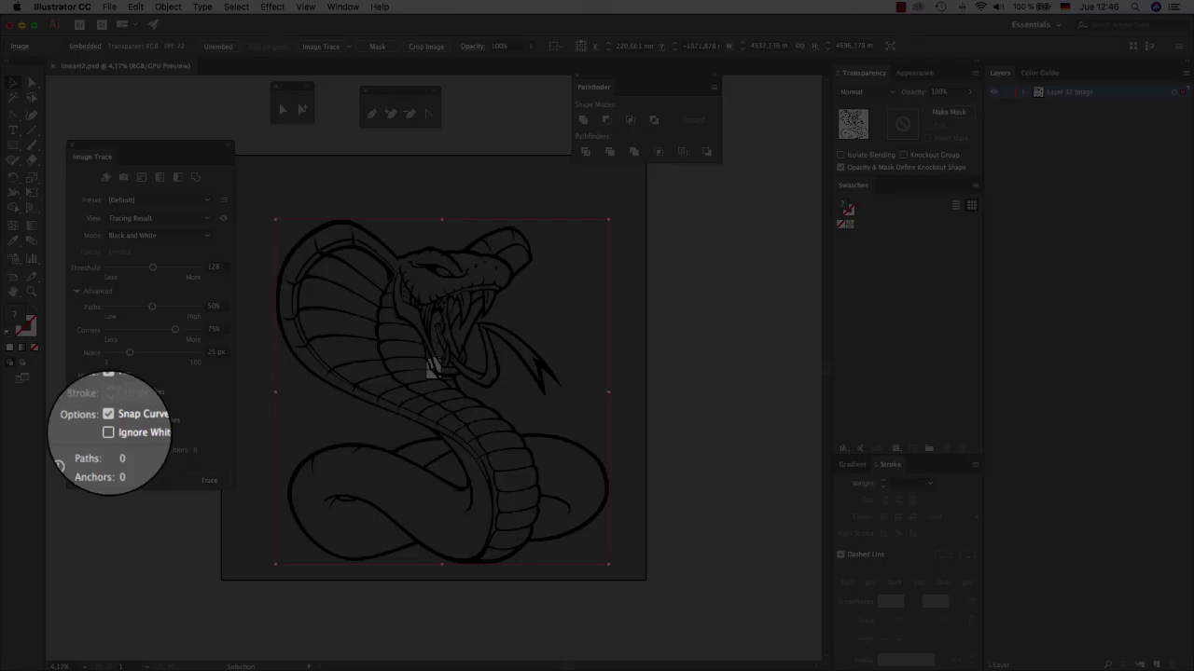
left_click(109, 433)
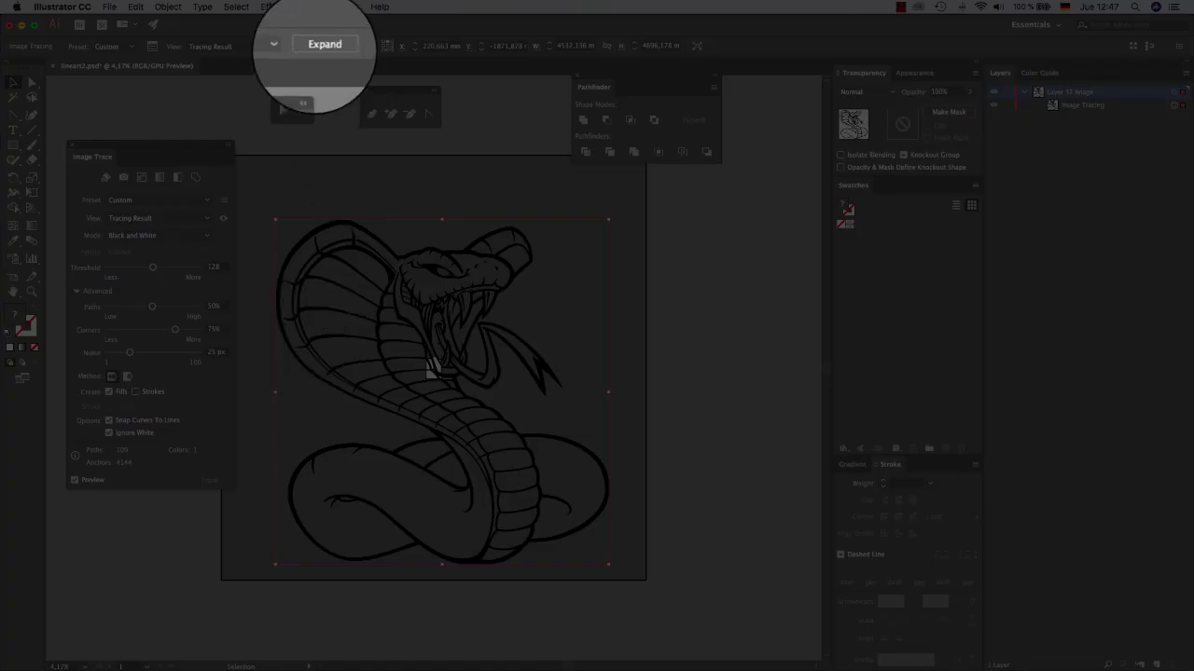
left_click(321, 45)
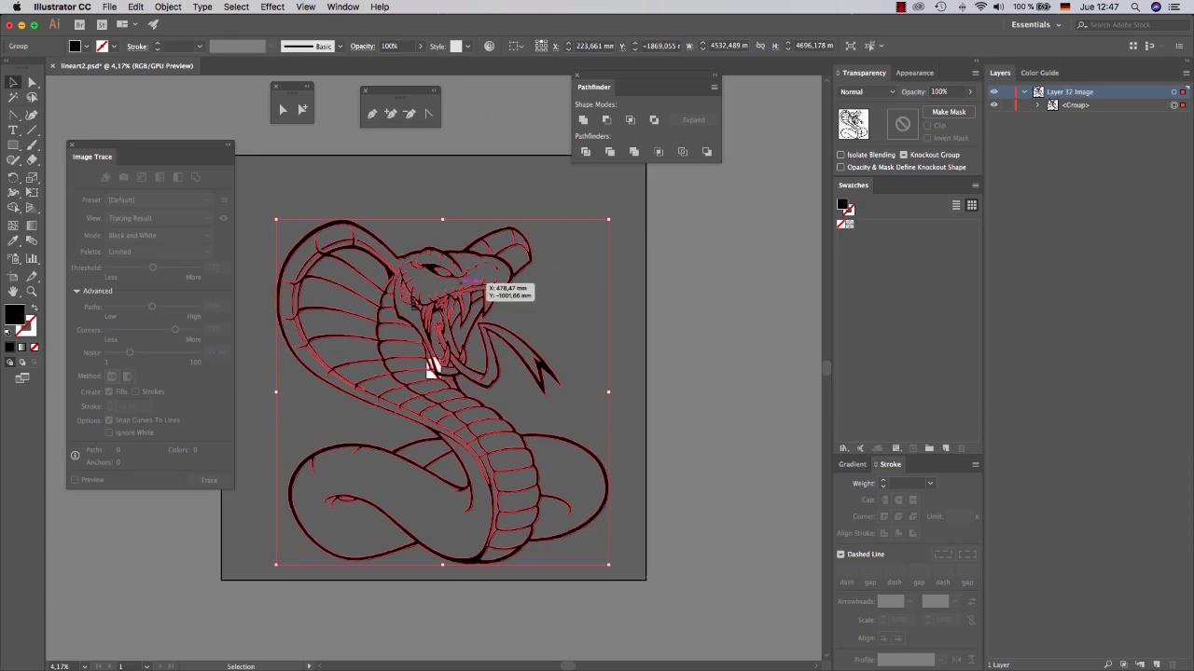
Examine the anchor points of the expanded tracing around the cobra's head, eye and hood up close
key("z")
left_click_drag(418, 230, 547, 386)
left_click(569, 317)
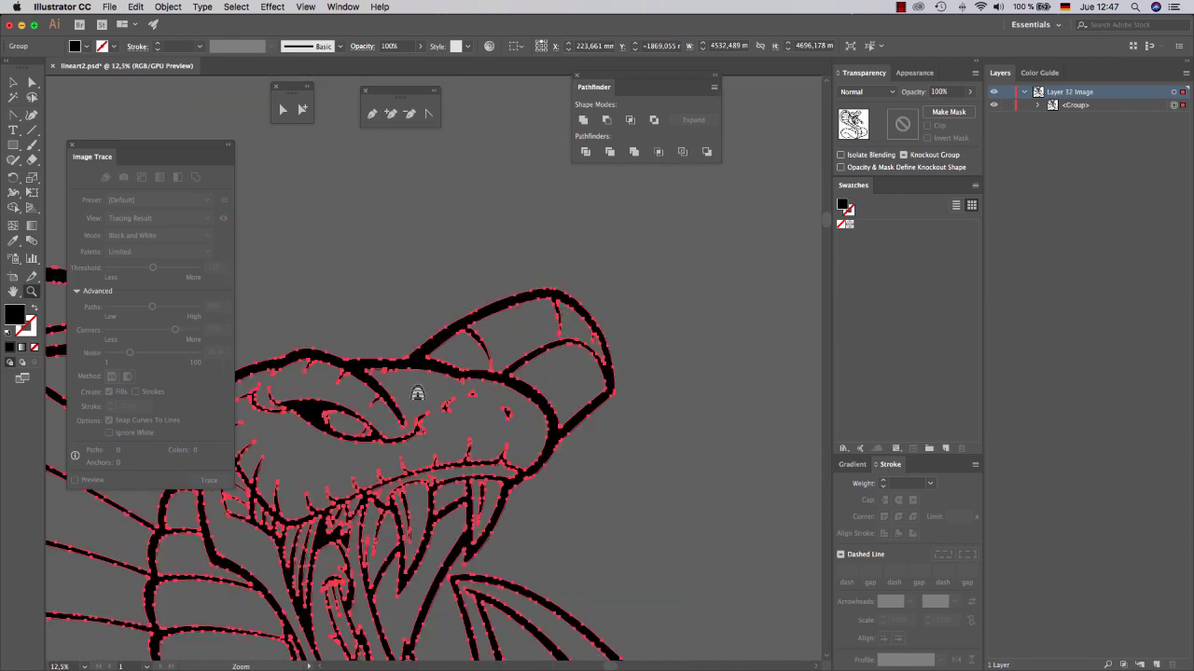
left_click(413, 394)
scroll(658, 313, "up", 5)
scroll(658, 313, "right", 5)
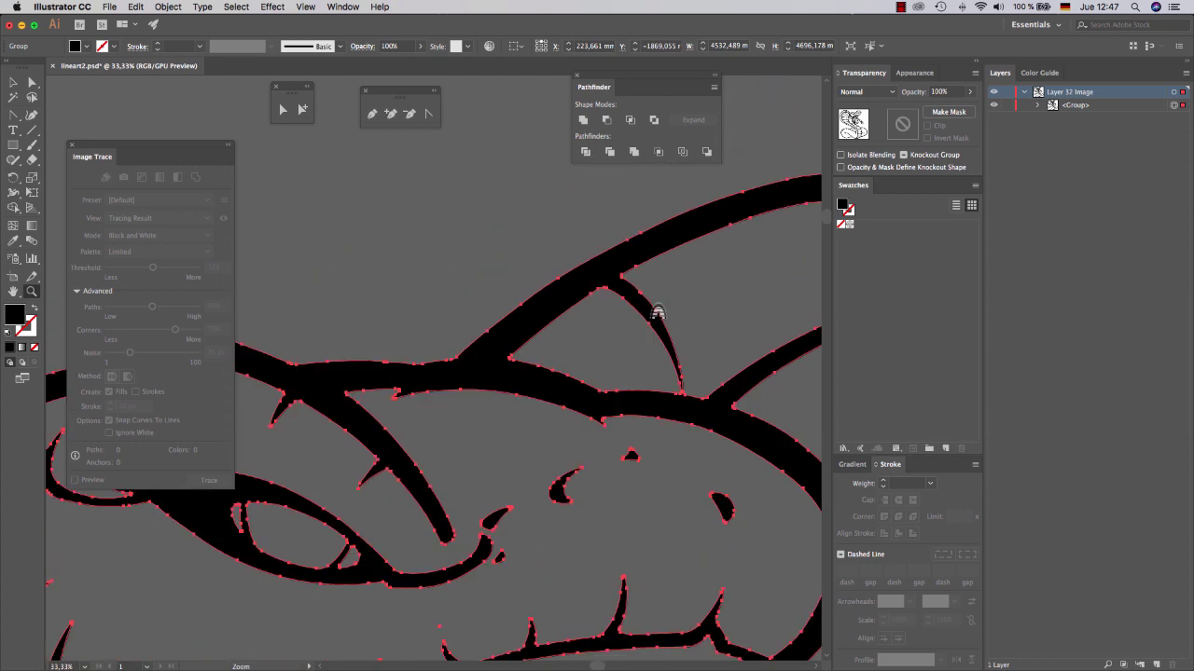
left_click(32, 82)
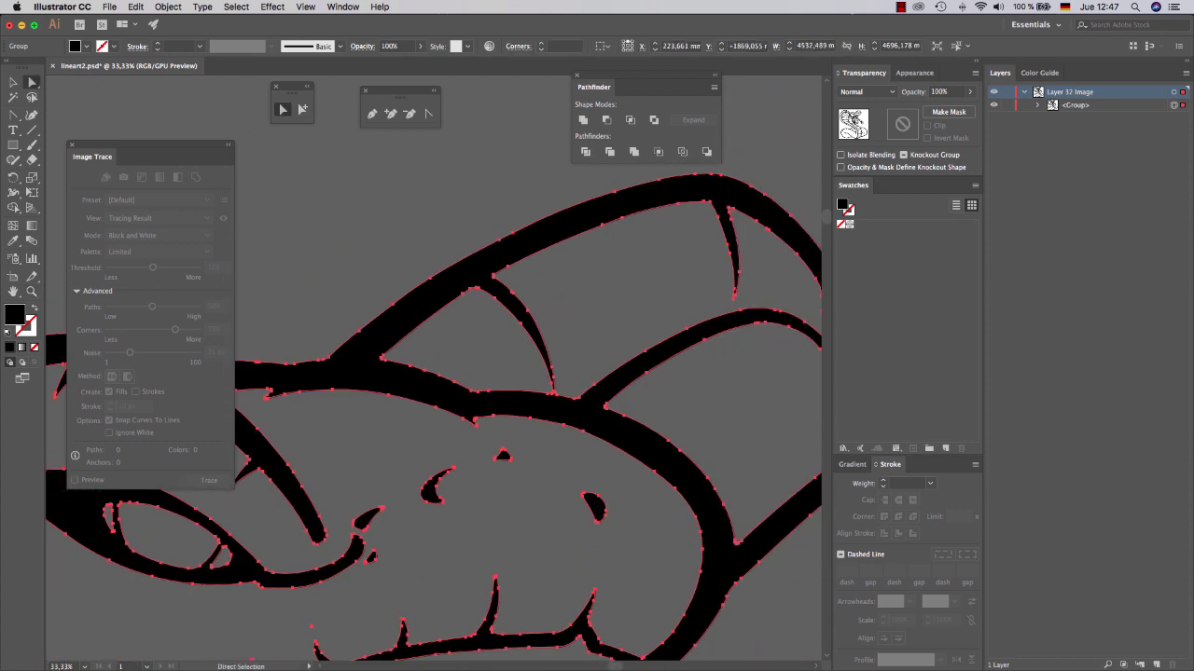
Deselect the tracing and inspect its line edges from the eye down through the fangs, then as a whole
left_click(392, 250)
scroll(594, 404, "down", 2)
scroll(593, 405, "down", 6)
scroll(521, 473, "left", 7)
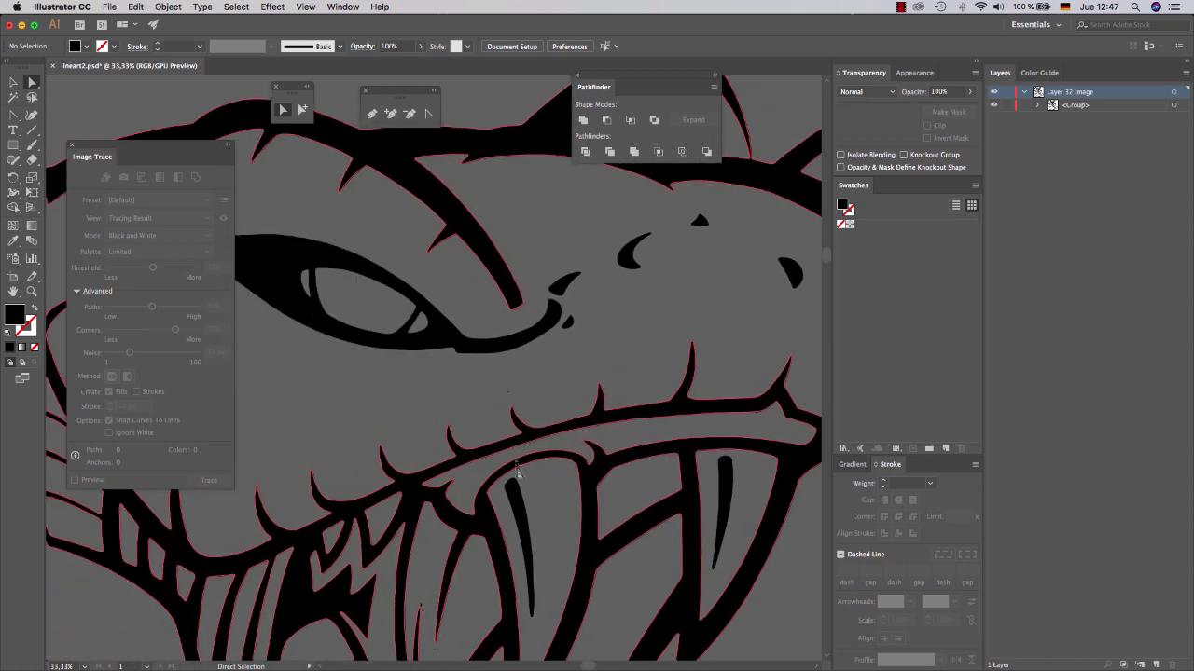
scroll(516, 471, "down", 8)
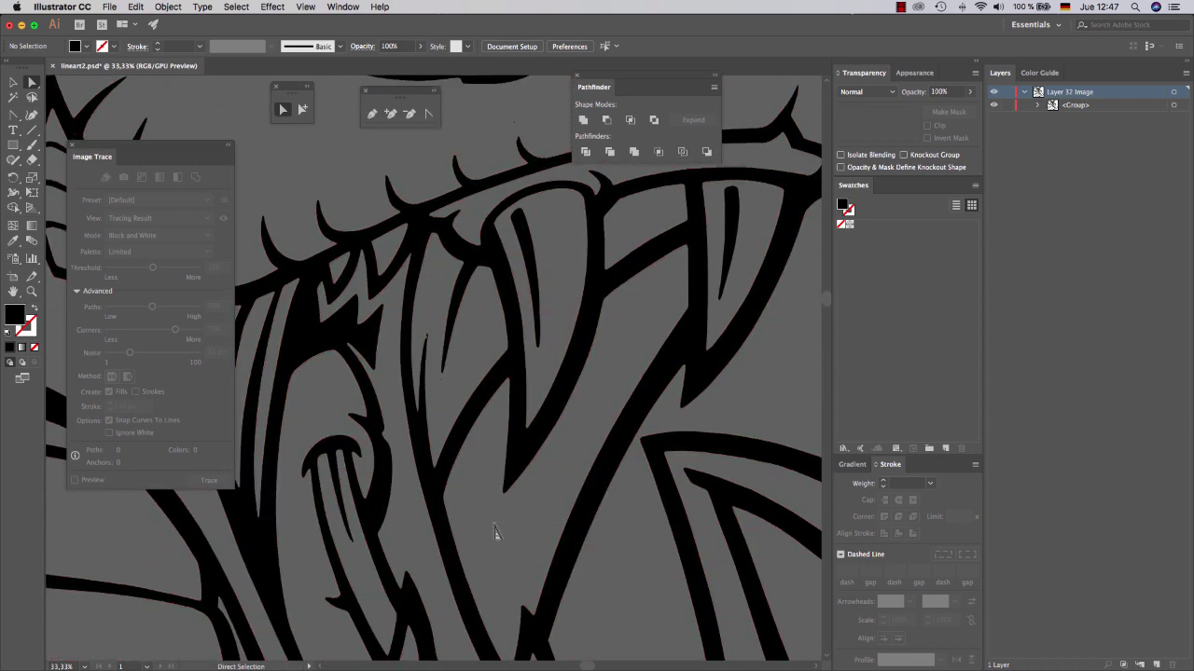
scroll(523, 494, "down", 7)
scroll(603, 429, "down", 2)
key("super+minus")
key("super+minus")
key("super+minus")
key("super+minus")
key("super+minus")
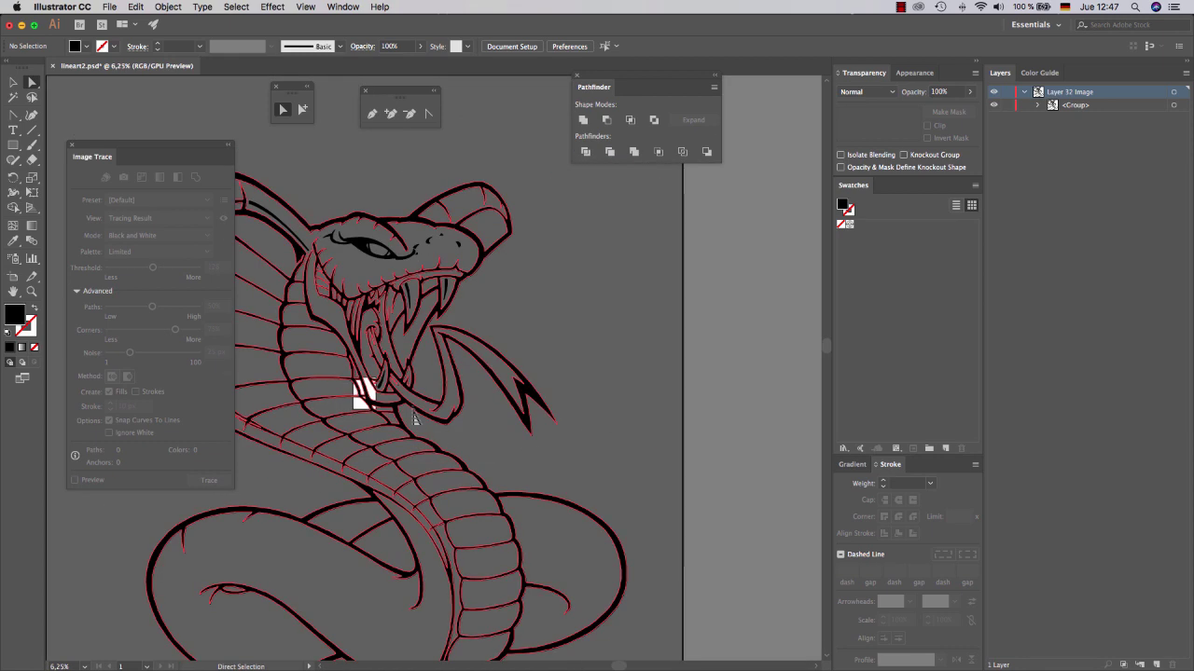
scroll(466, 451, "up", 4)
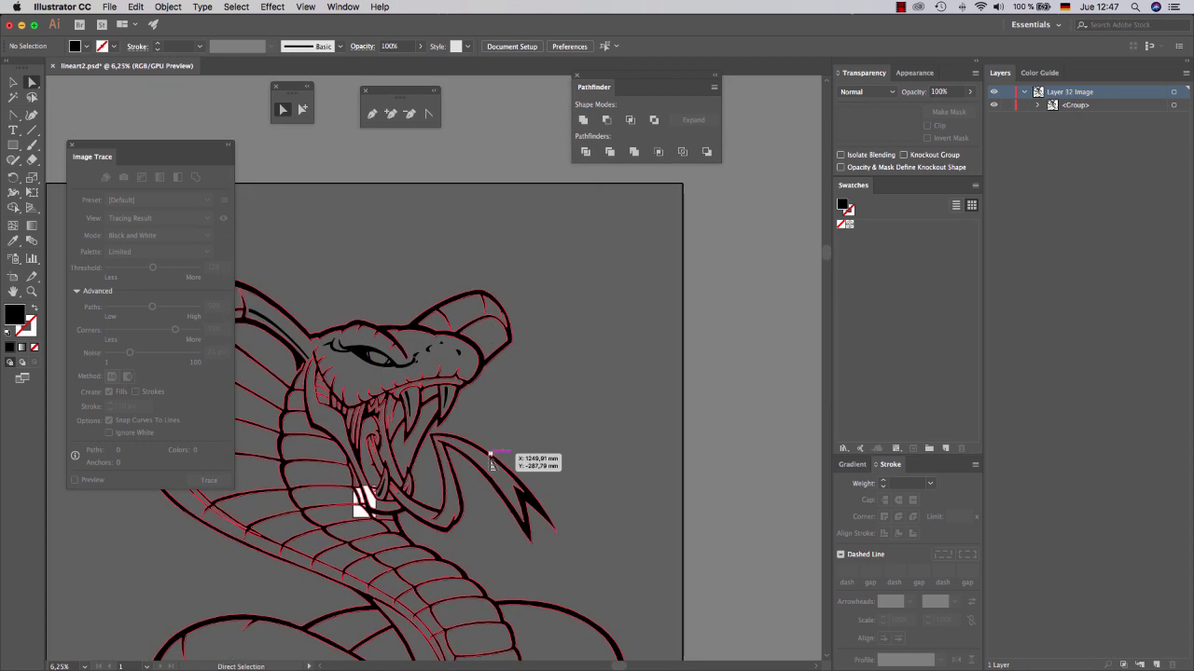
Close the Image Trace panel and delete the tiny stray path, second in the traced group, inside the mouth
left_click(72, 145)
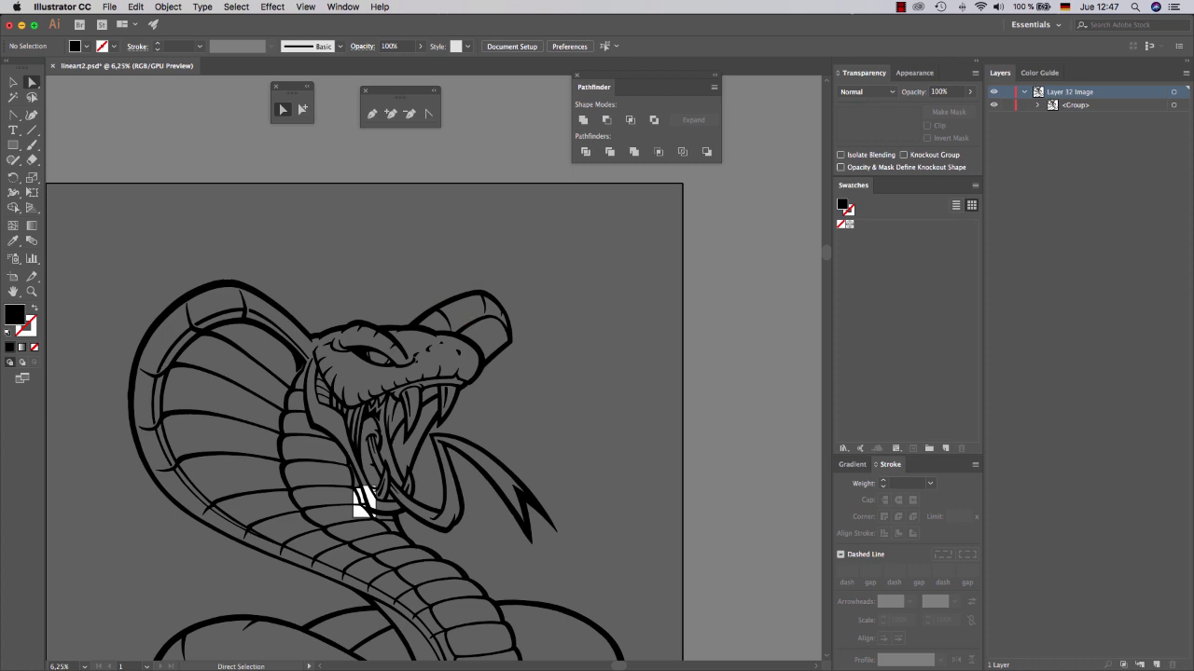
left_click(1037, 104)
left_click(1087, 117)
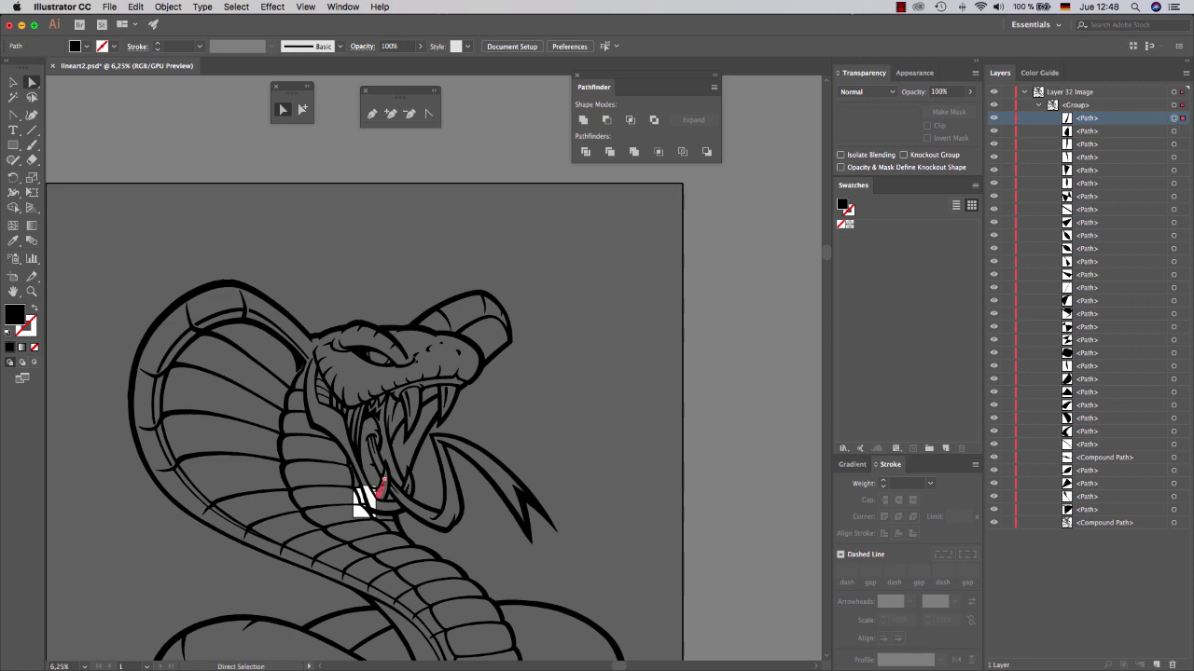
left_click(1173, 117)
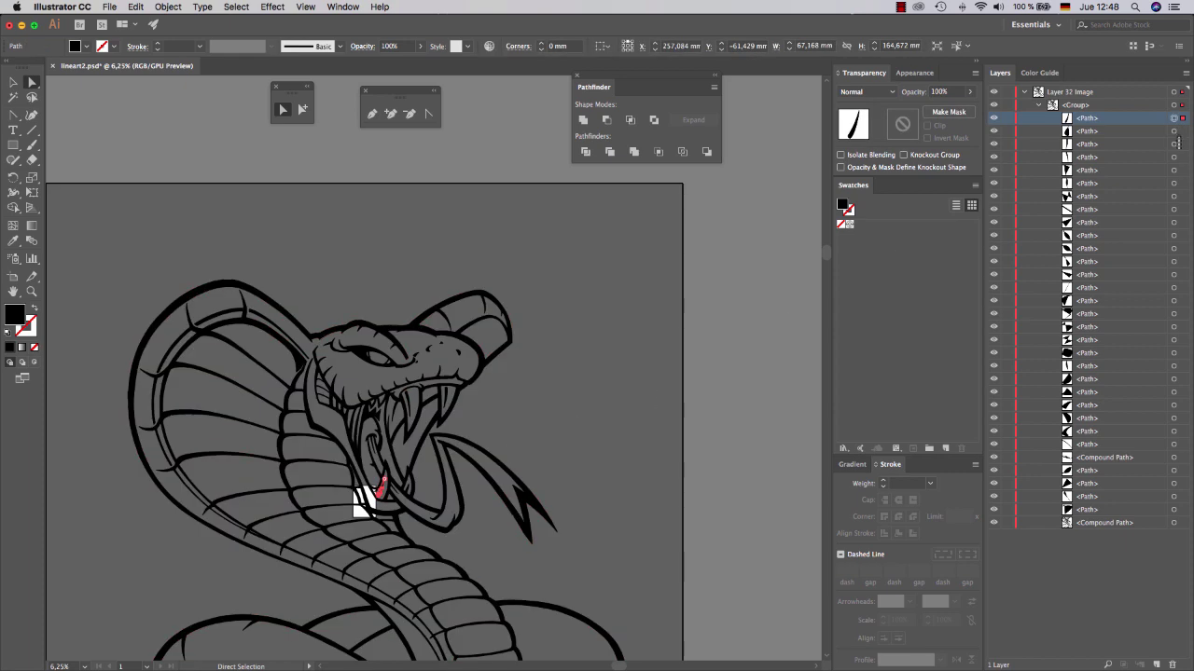
left_click(1173, 131)
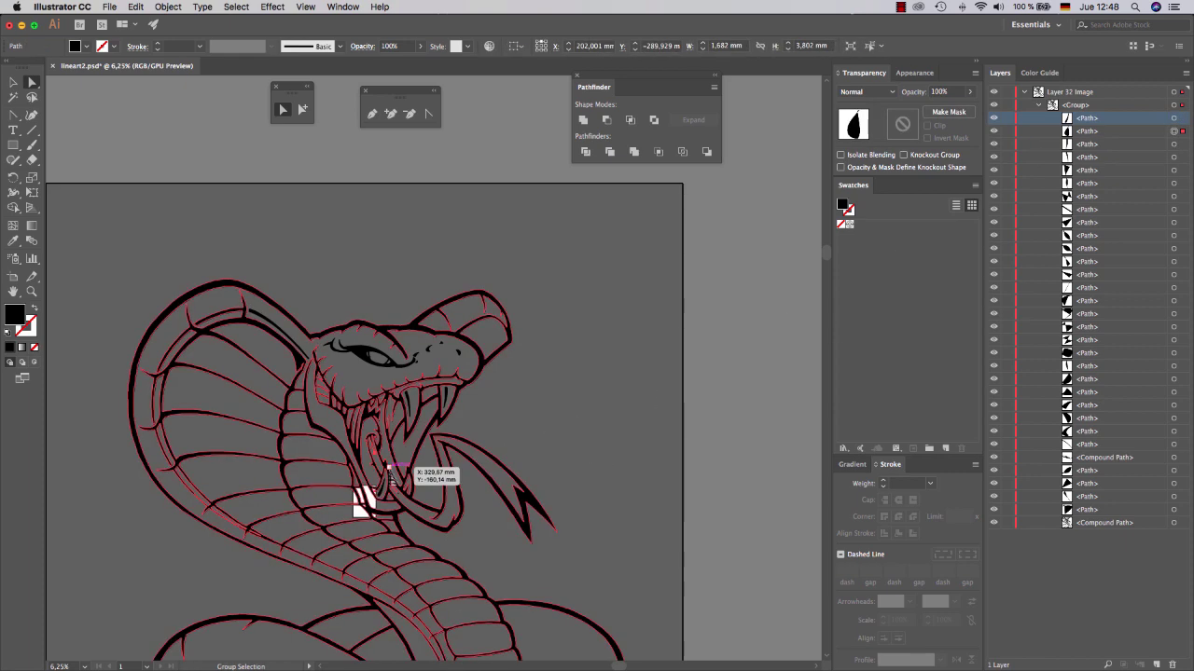
scroll(384, 453, "up", 3)
scroll(382, 454, "up", 7)
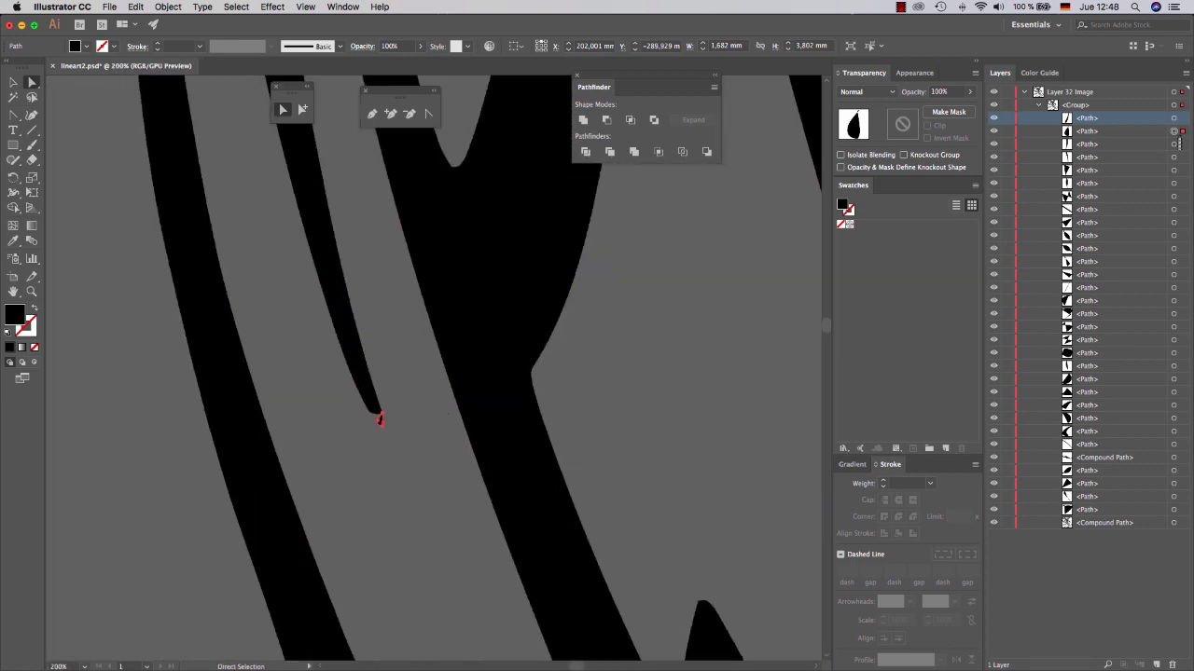
key("super+shift+a")
scroll(634, 337, "down", 7)
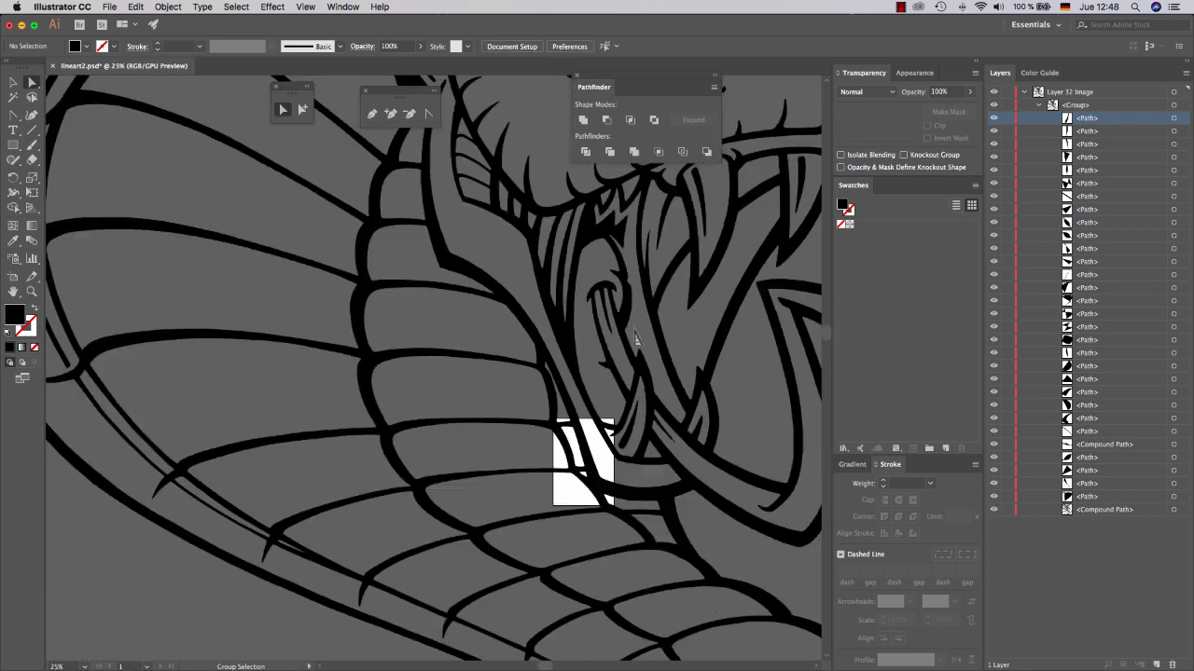
Delete the other tiny stray paths from the traced group, keeping the real line shapes and compound paths
key("super+a")
left_click(1179, 133)
left_click_drag(671, 349, 546, 353)
left_click_drag(773, 252, 772, 343)
left_click(1174, 144)
key("Delete")
left_click(1174, 157)
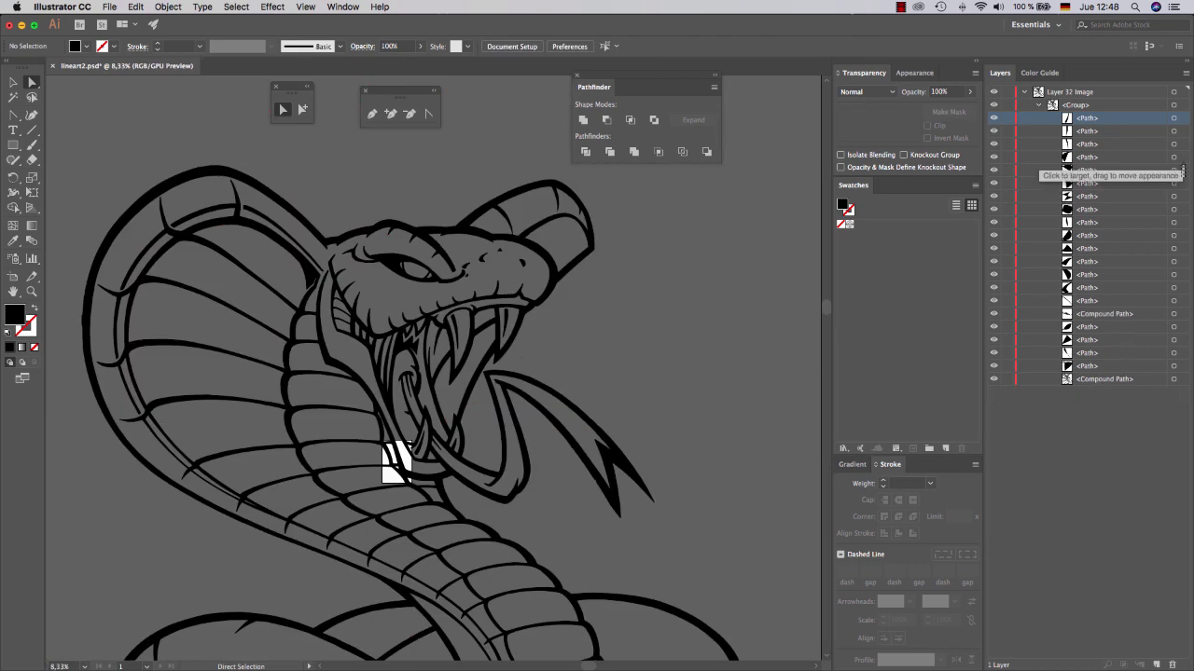
left_click(1174, 170)
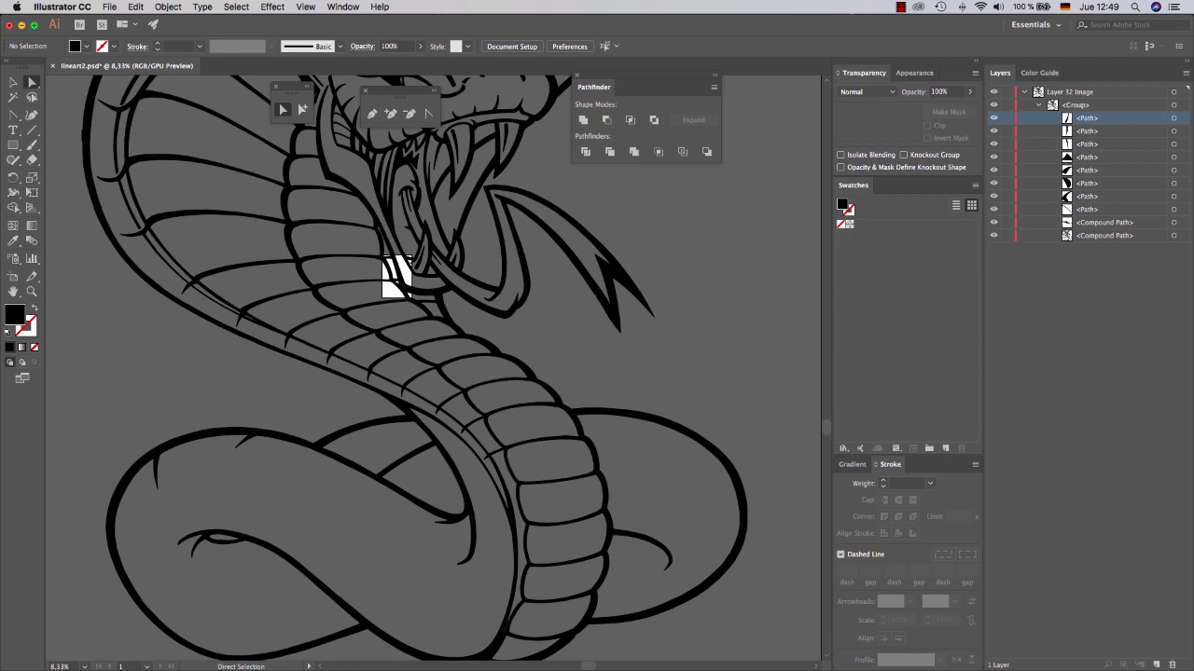
Select the whole traced group to check its remaining paths, and clear the selection
left_click(1173, 105)
scroll(607, 342, "up", 4)
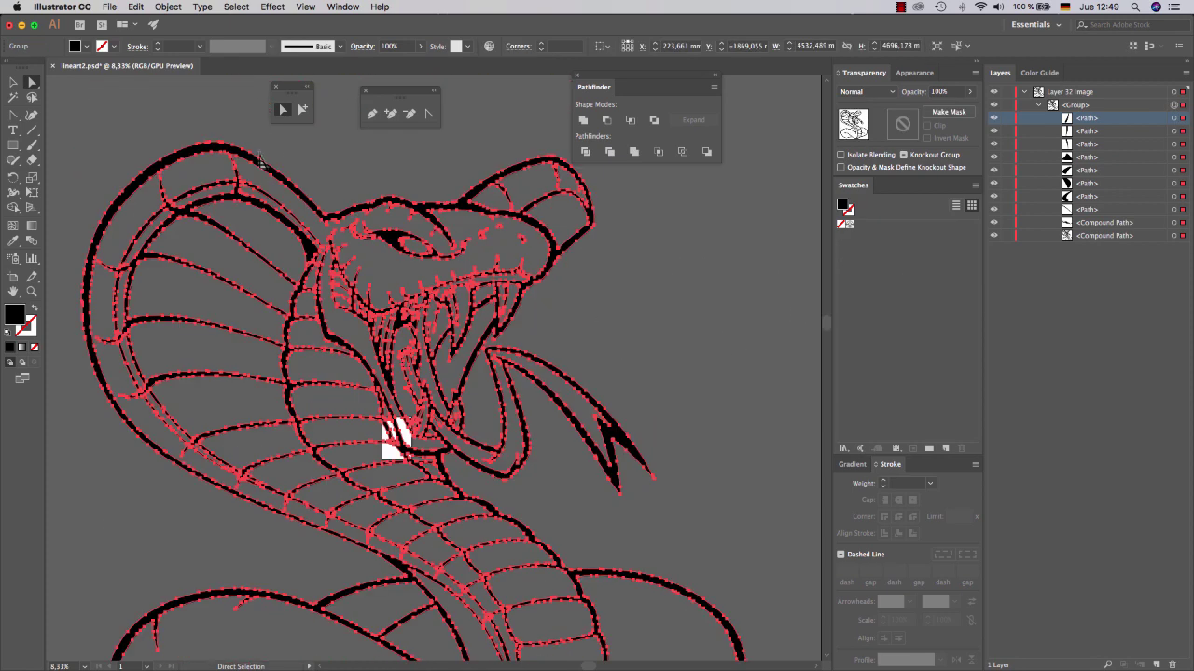
left_click(99, 93)
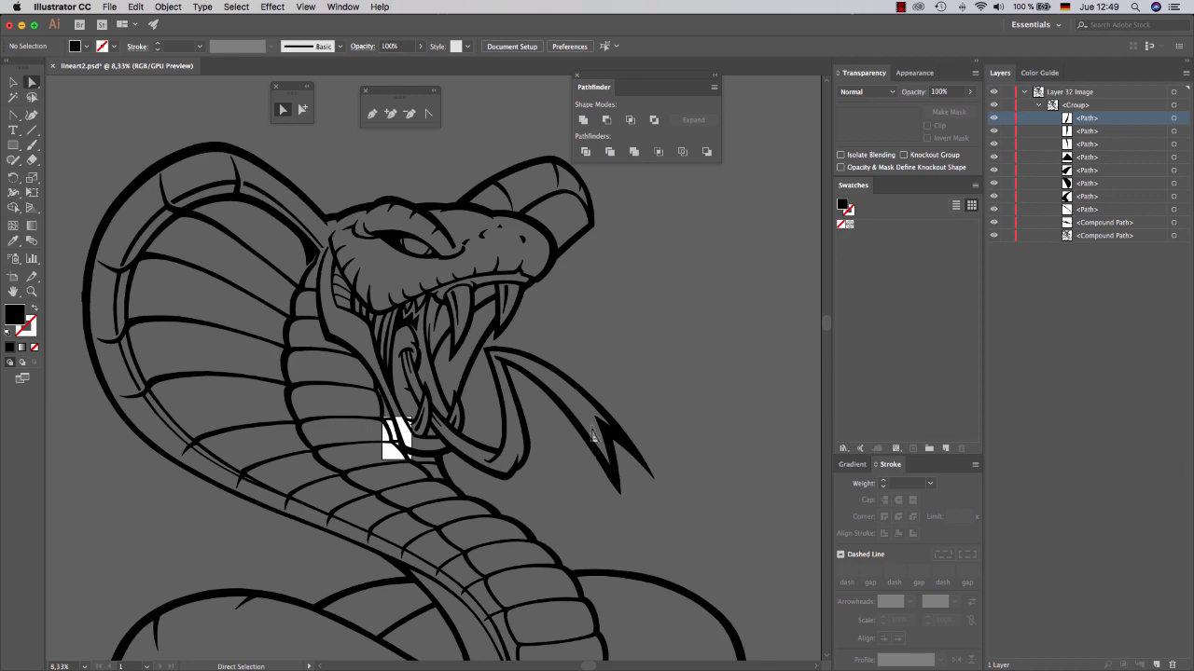
Select the whole main compound path of the cobra and examine the anchor points along the tongue's outline
left_click(612, 466)
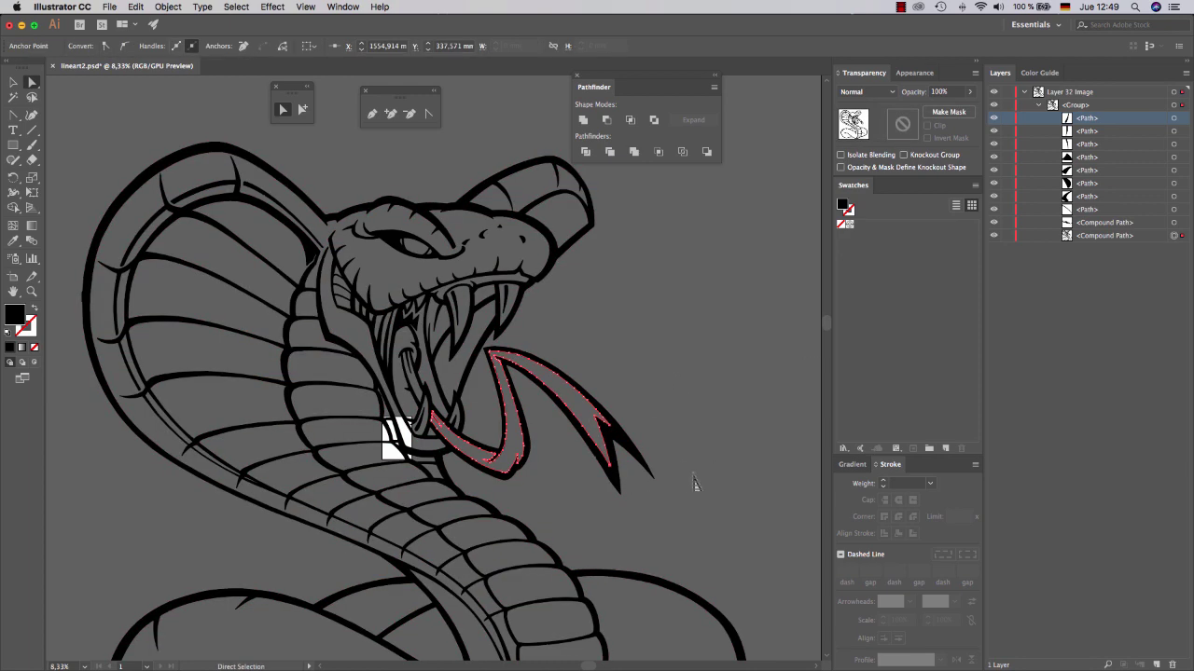
scroll(653, 501, "up", 2)
key("super+a")
scroll(653, 280, "up", 3)
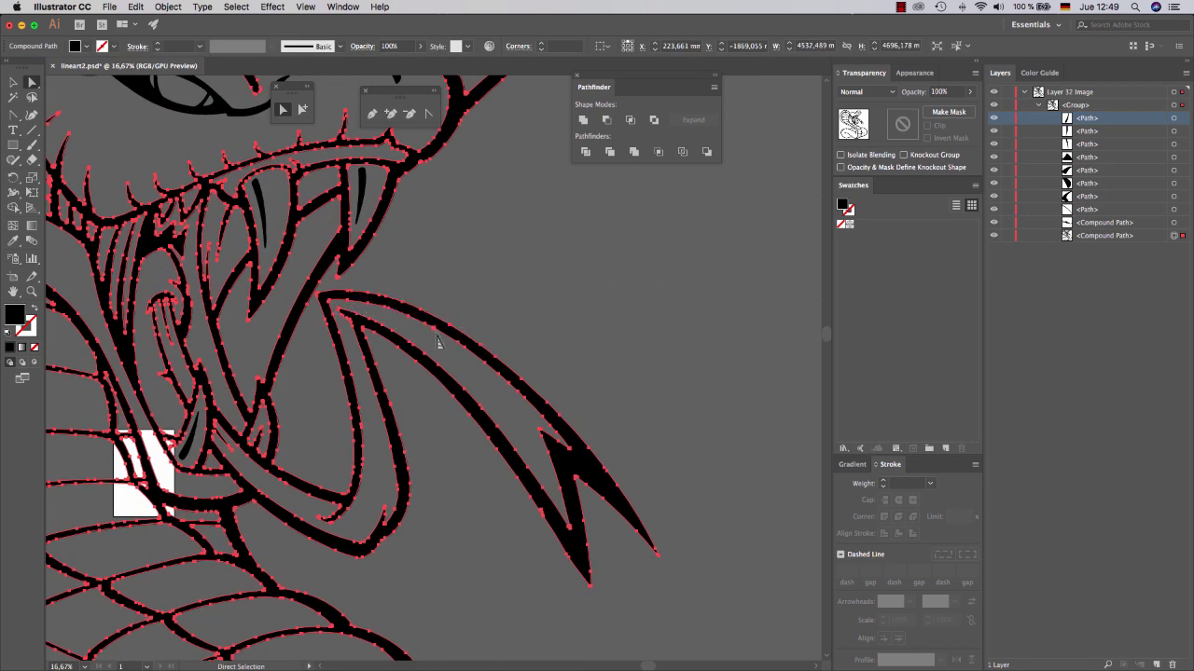
scroll(394, 326, "up", 5)
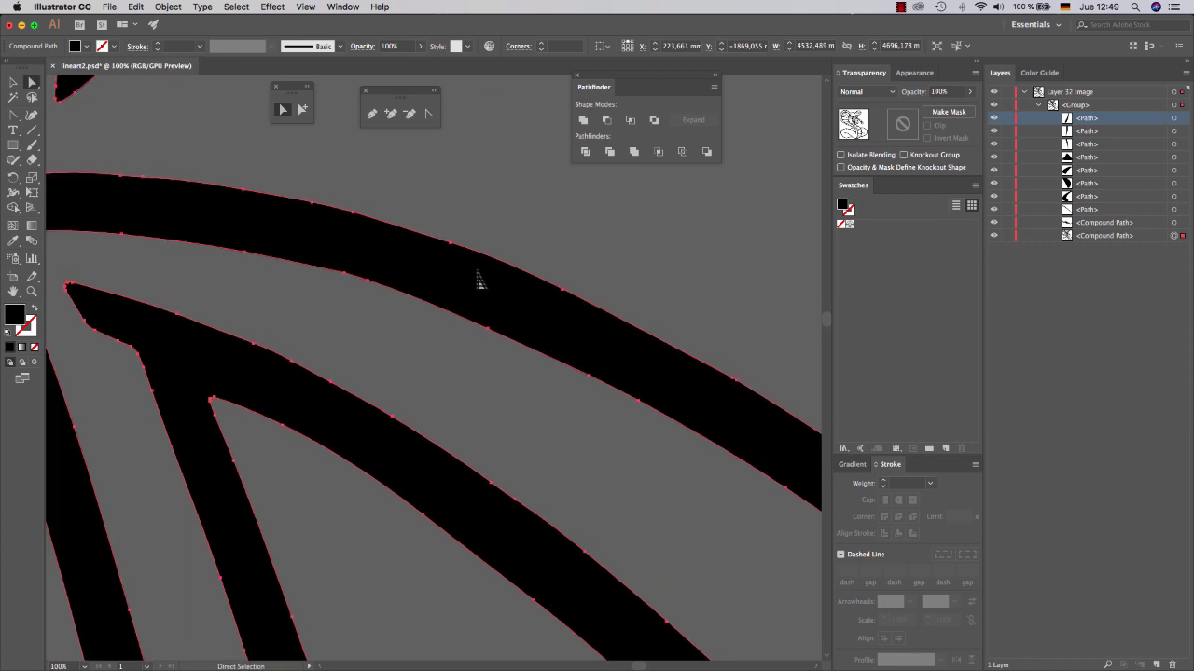
scroll(483, 279, "down", 4)
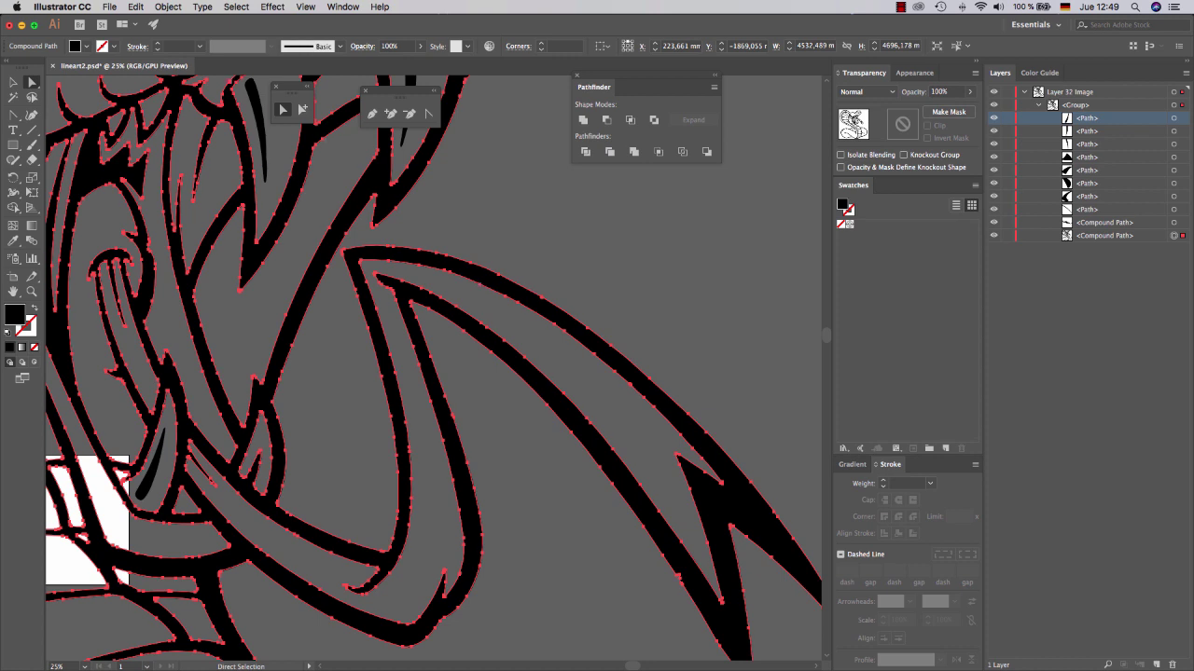
Open Simplify for the selected compound path and preview curve precisions of 96% and 0% before setting 52%
left_click(168, 6)
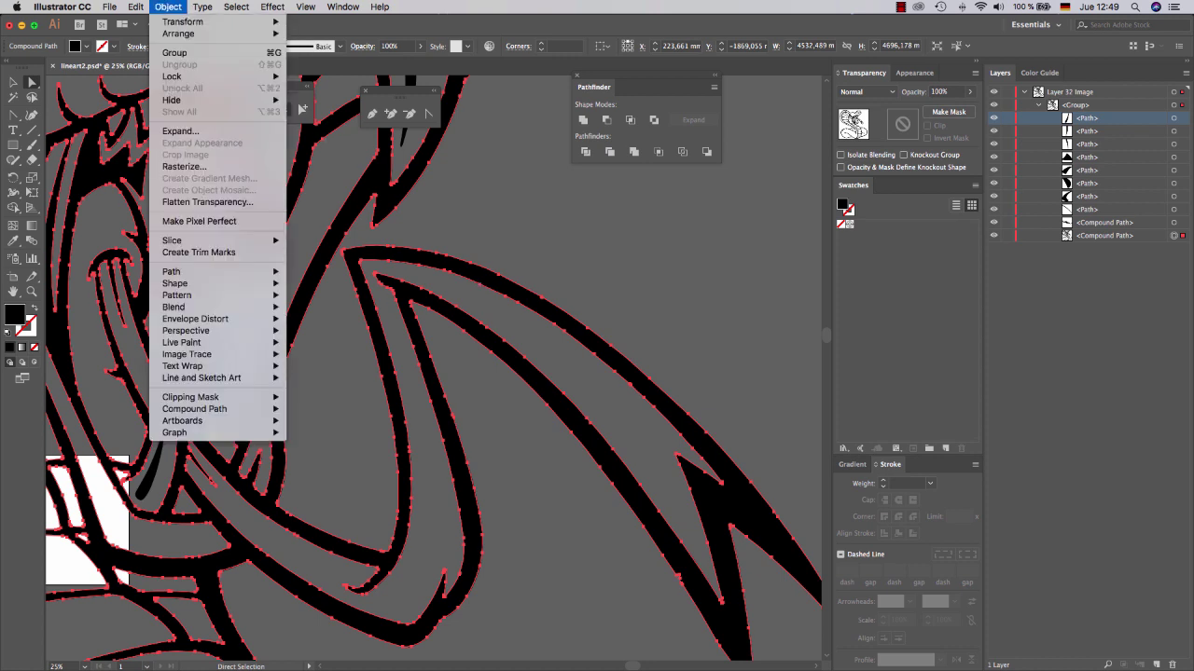
mouse_move(171, 271)
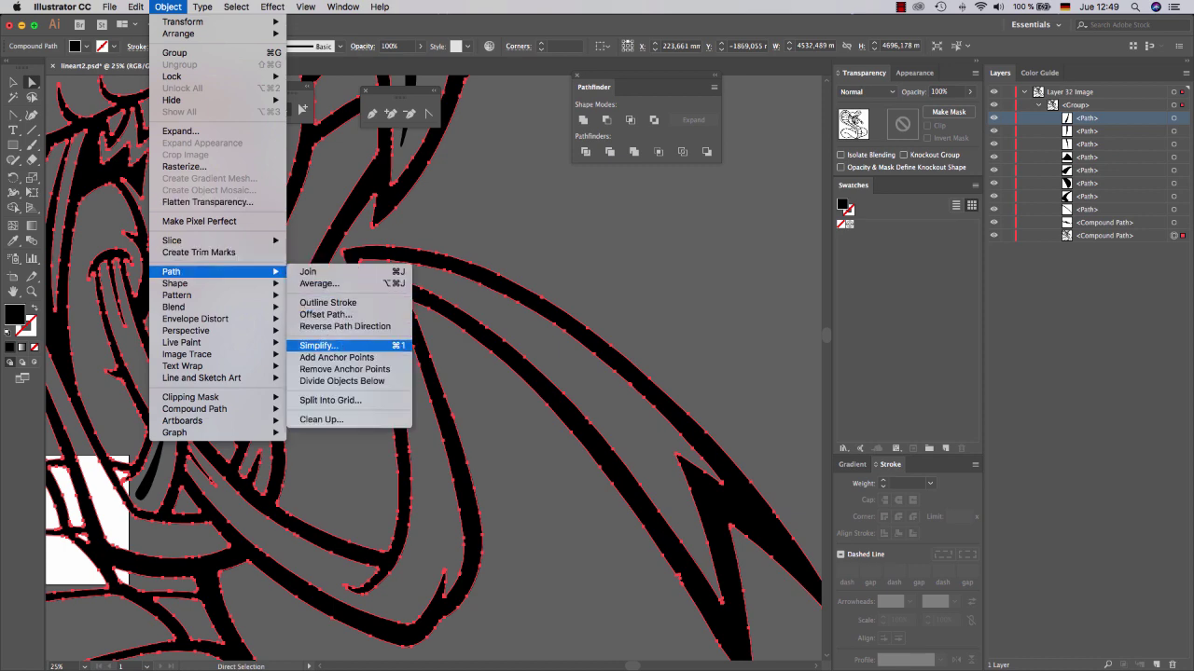
left_click(318, 345)
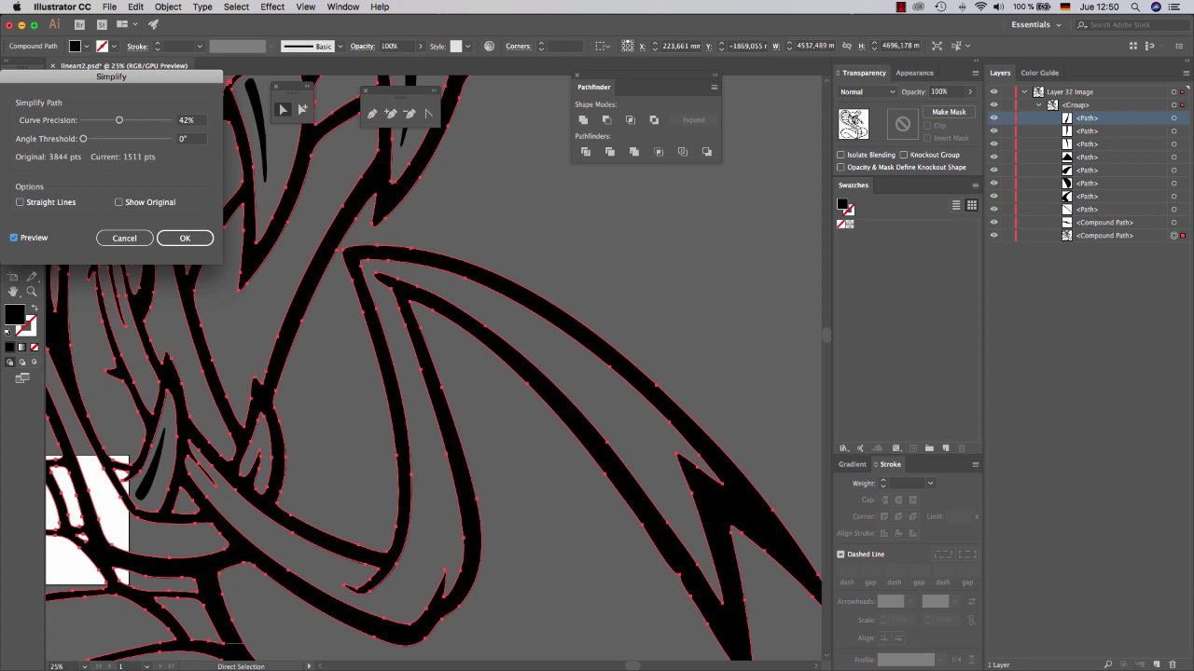
left_click_drag(111, 77, 698, 102)
mouse_move(705, 145)
left_mouse_down()
mouse_move(682, 146)
mouse_move(712, 145)
left_mouse_up()
key("Up")
key("Up")
key("Up")
key("Up")
key("Up")
key("Up")
key("Up")
key("Up")
key("Up")
key("Up")
key("Up")
key("Up")
key("Up")
key("Up")
key("Up")
key("Up")
key("Up")
key("Up")
key("Up")
key("Up")
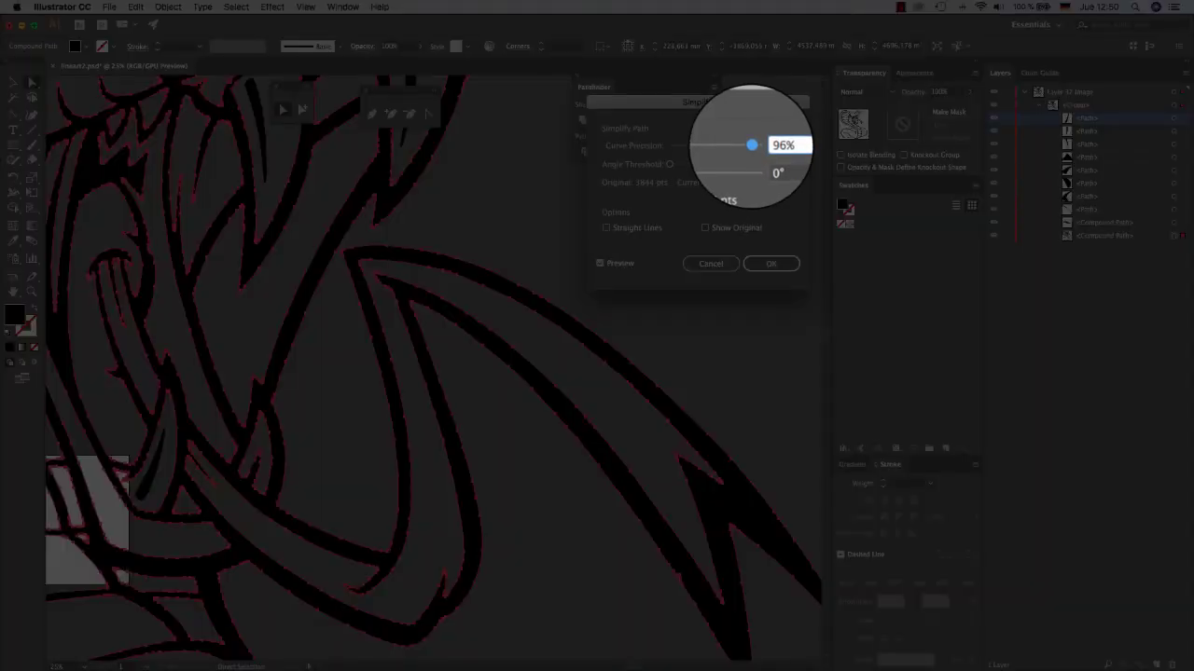
left_click_drag(751, 146, 668, 145)
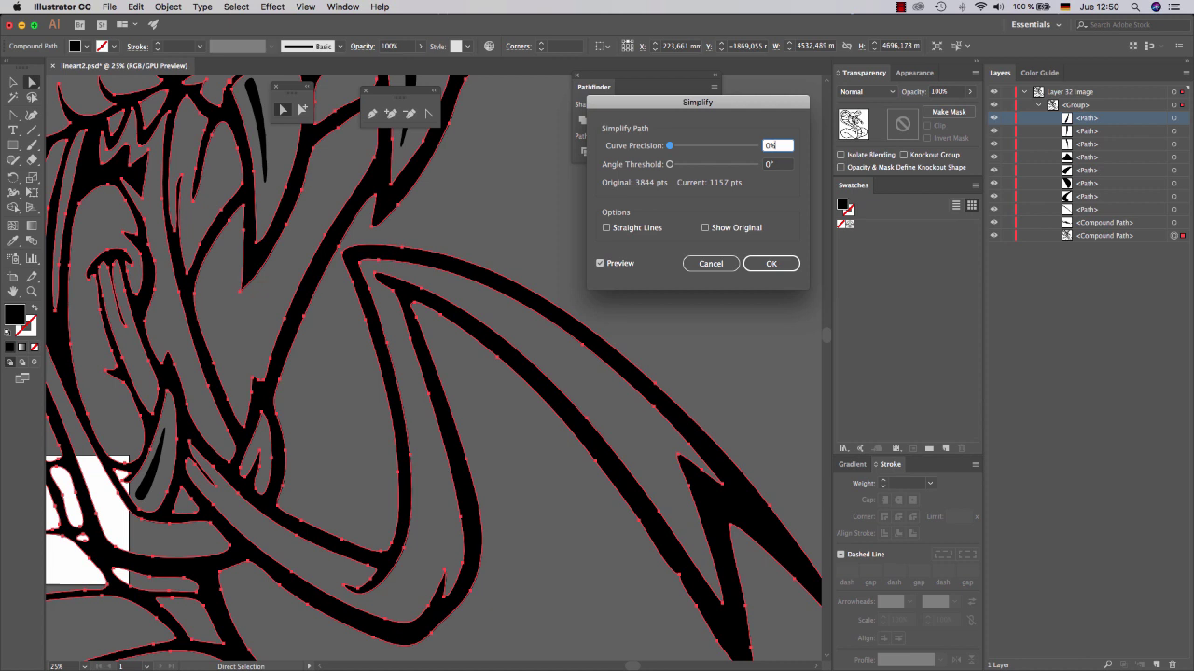
left_click_drag(669, 145, 715, 146)
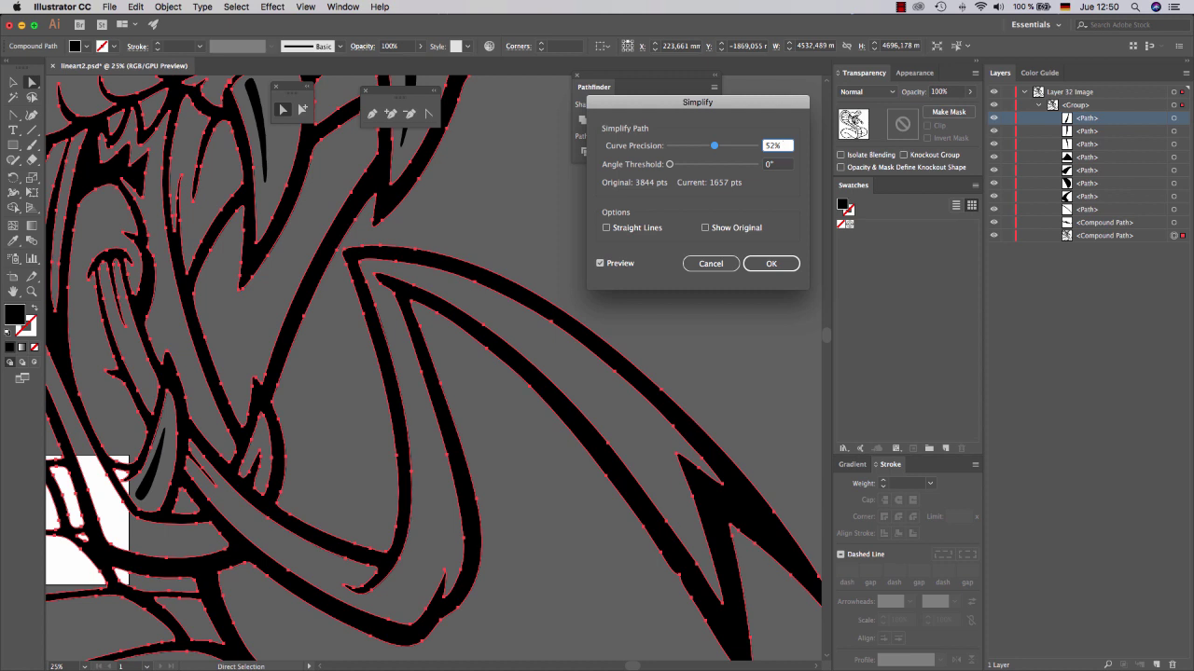
Preview simplifying with Straight Lines at a 41° angle threshold, switch the option off and reset the threshold to 0°
left_click(606, 228)
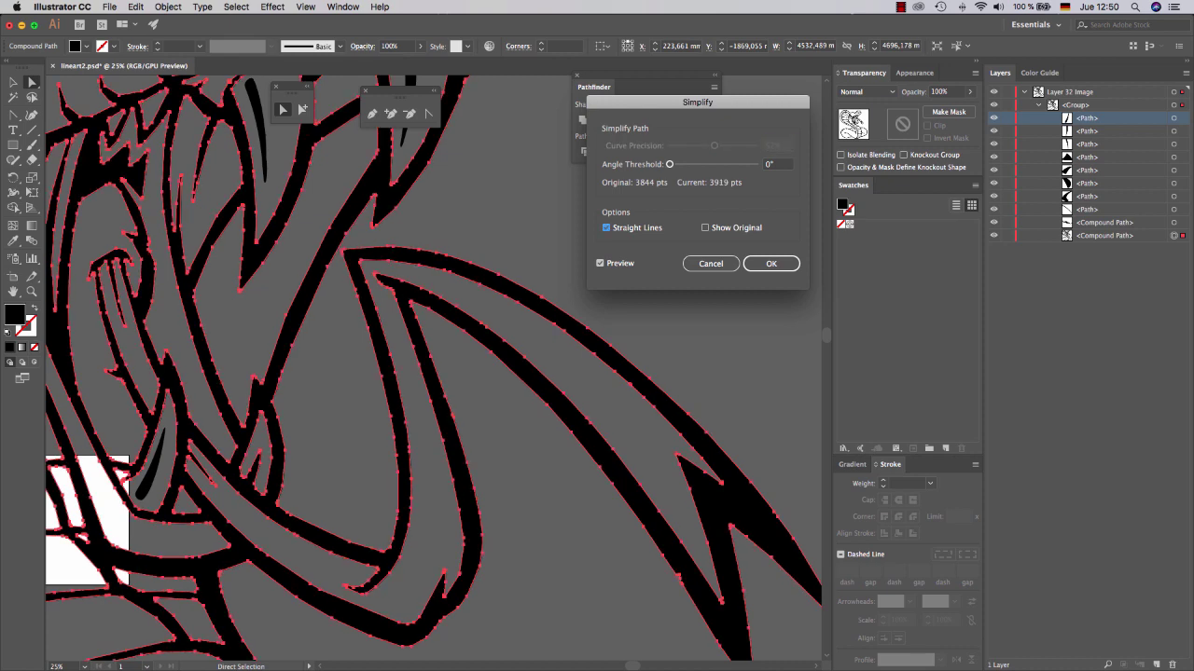
mouse_move(669, 164)
left_mouse_down()
mouse_move(720, 164)
mouse_move(689, 164)
left_mouse_up()
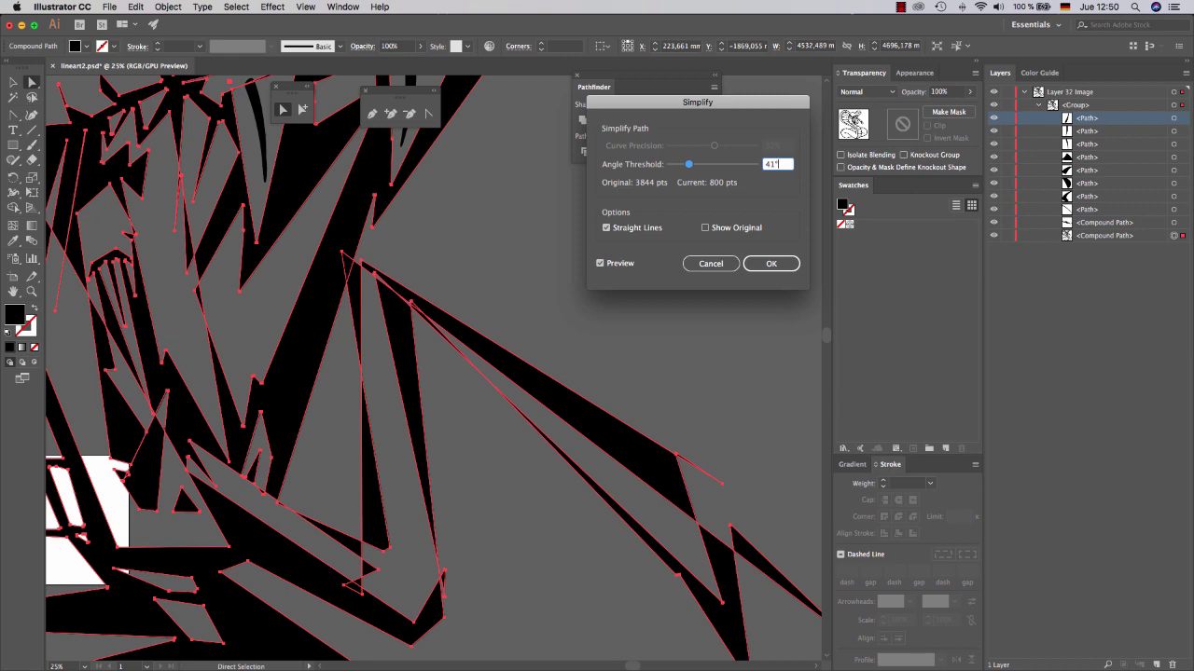
left_click(607, 227)
left_click_drag(688, 164, 669, 164)
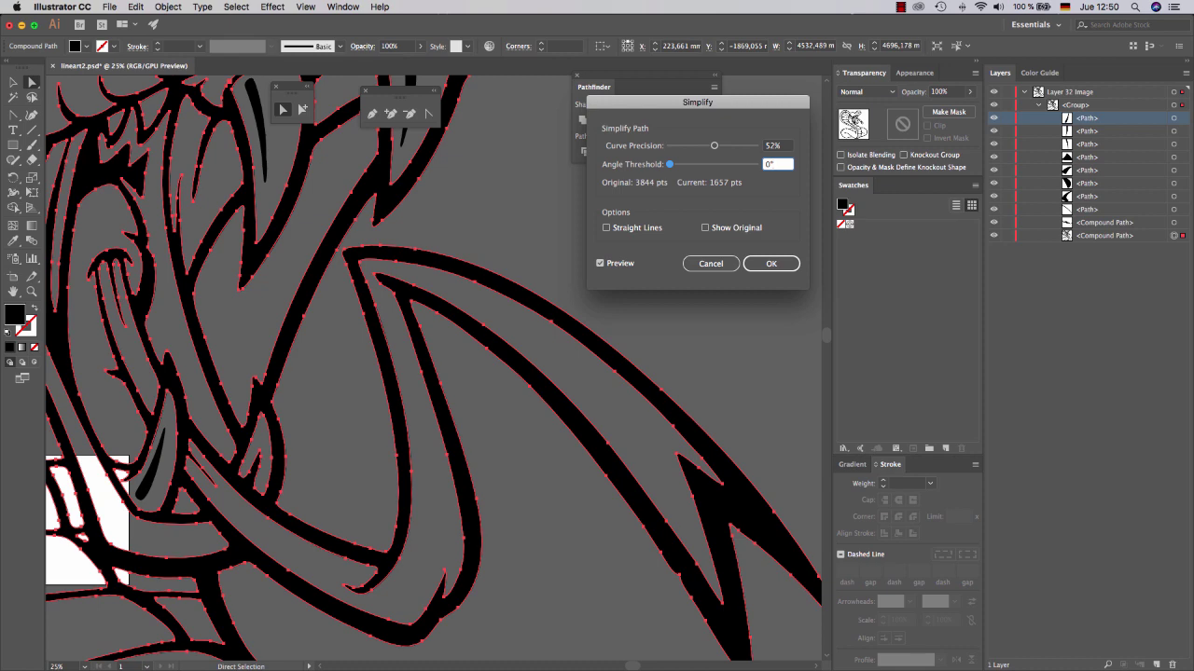
Apply the simplification to the whole compound path, review the deselected cobra, and undo the simplification
key("Return")
key("super+minus")
key("super+minus")
key("super+minus")
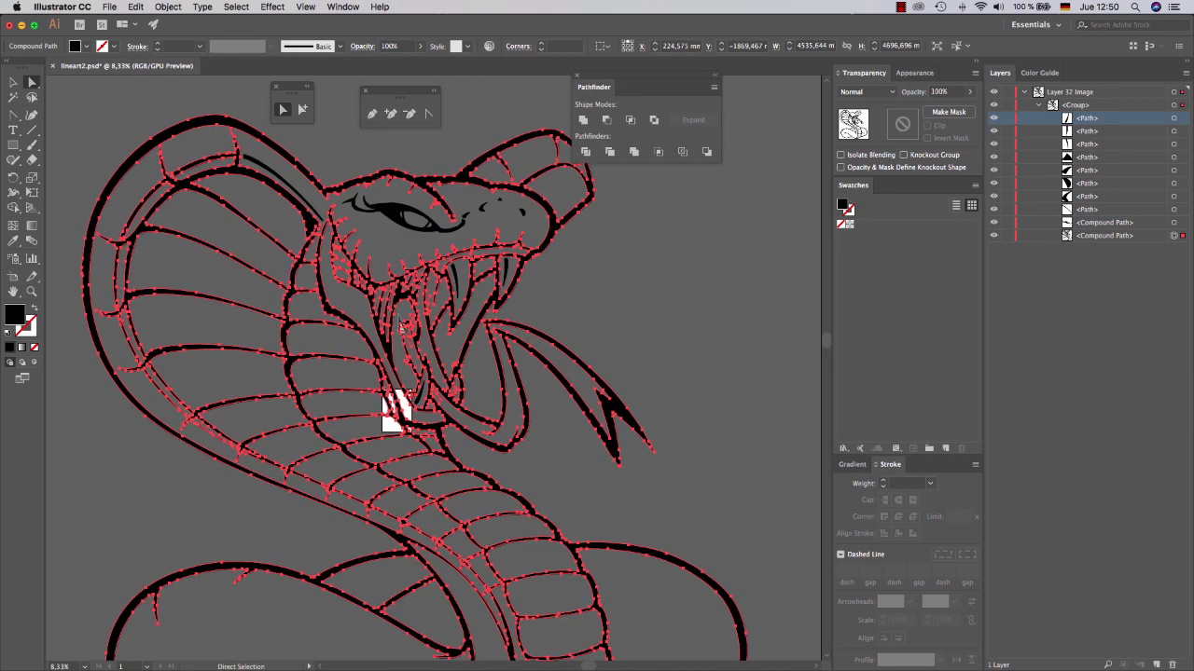
left_click(660, 333)
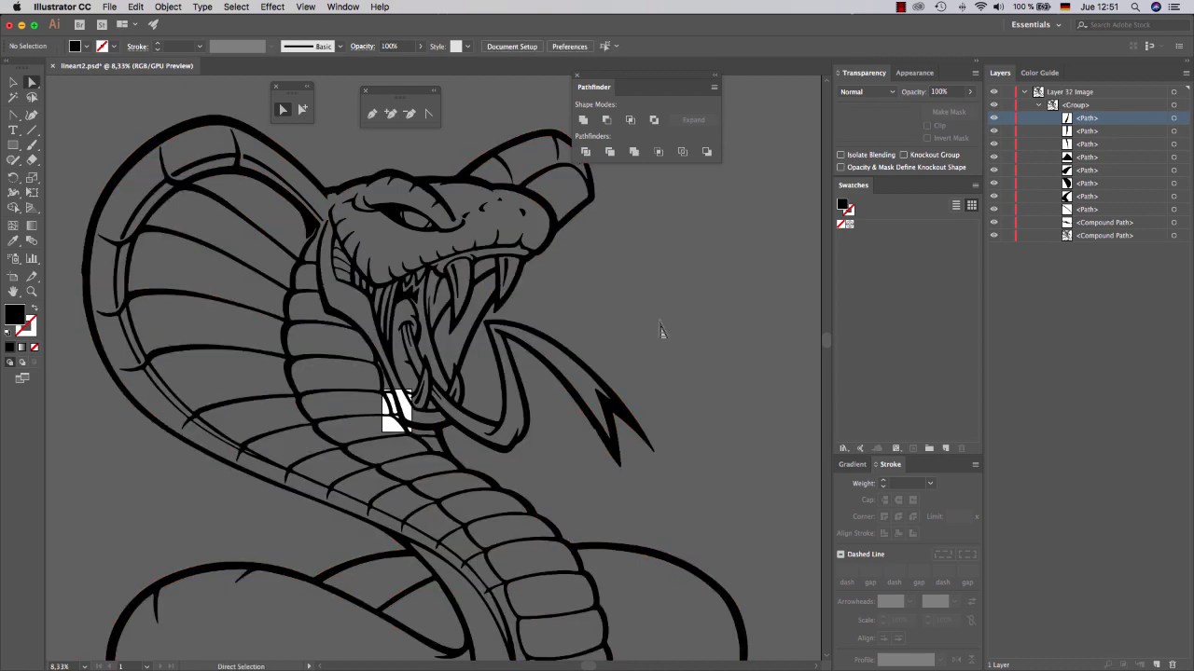
key("super+z")
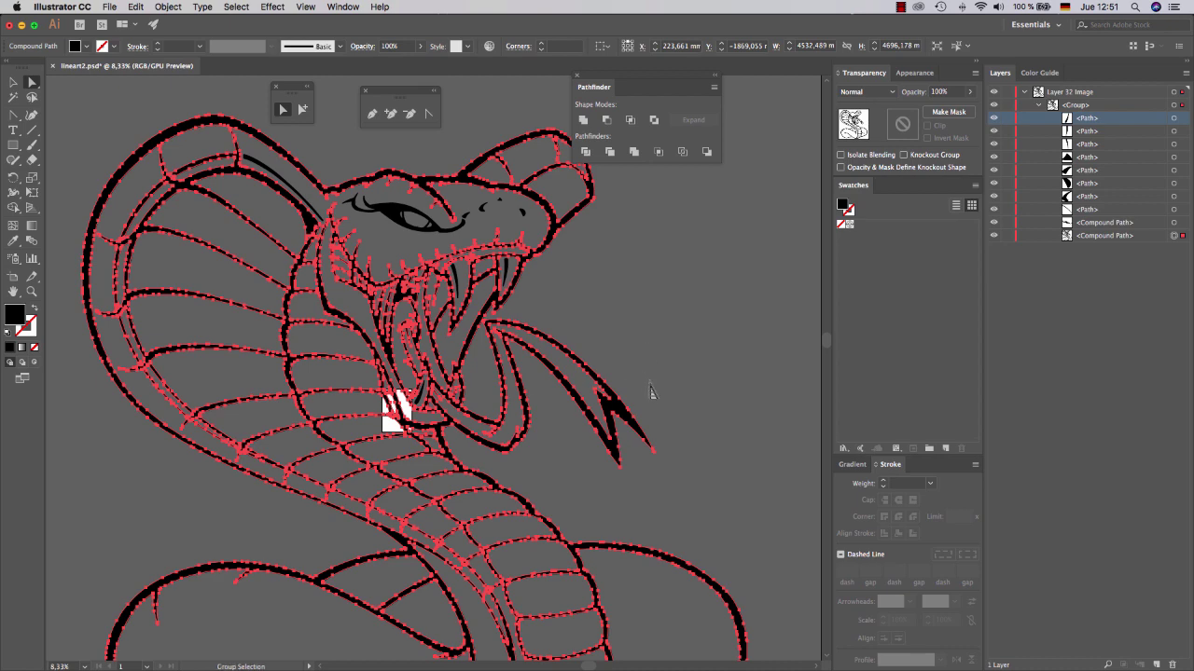
scroll(648, 390, "up", 1)
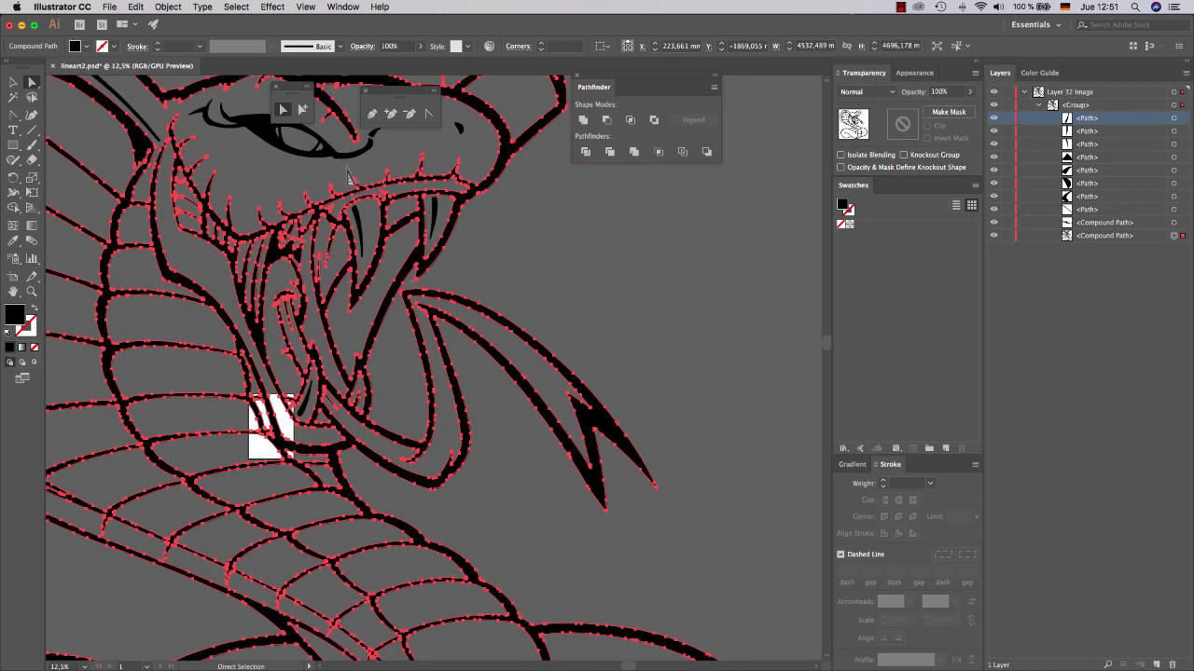
left_click(168, 6)
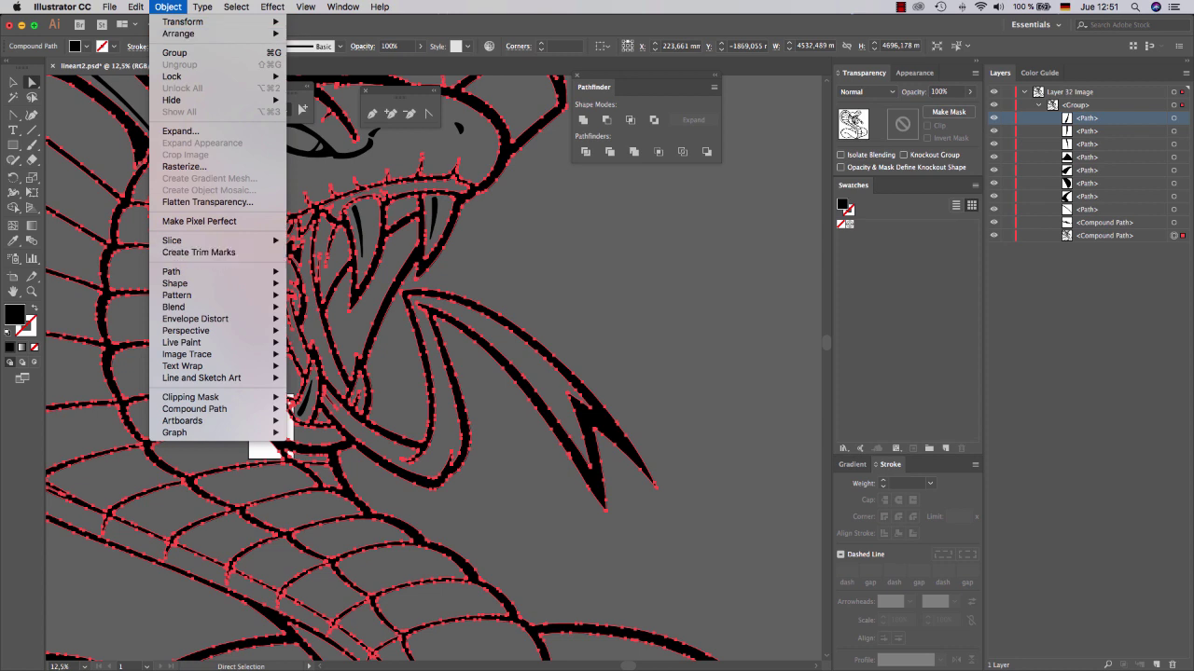
mouse_move(215, 271)
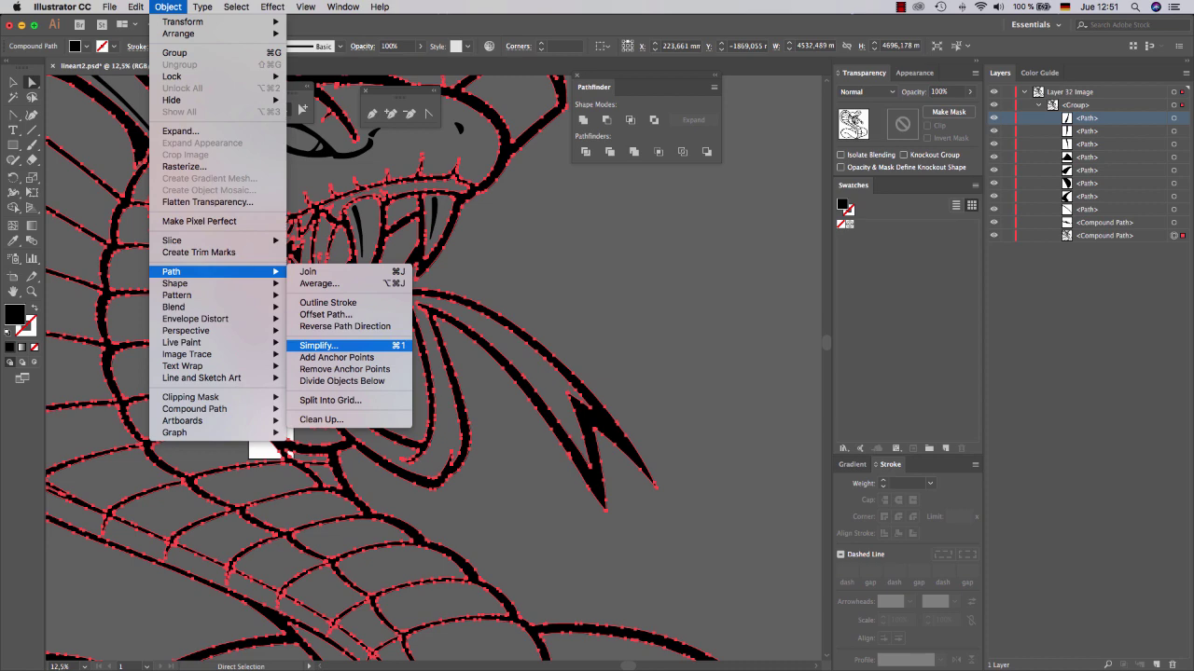
left_click(318, 345)
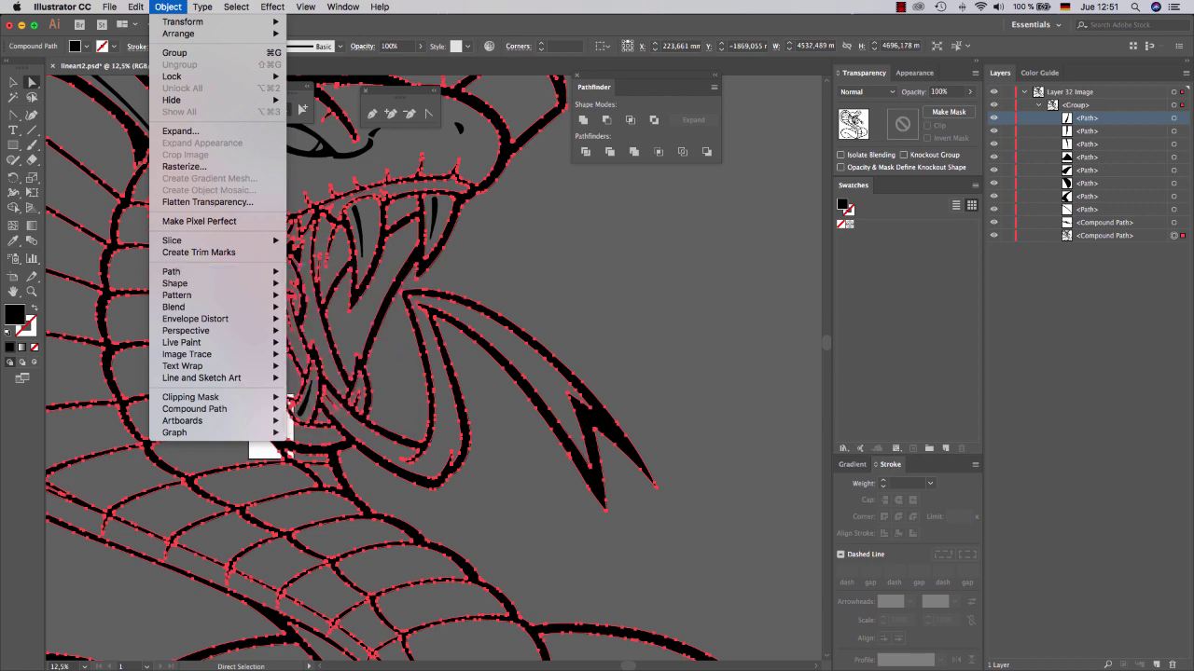
key("Escape")
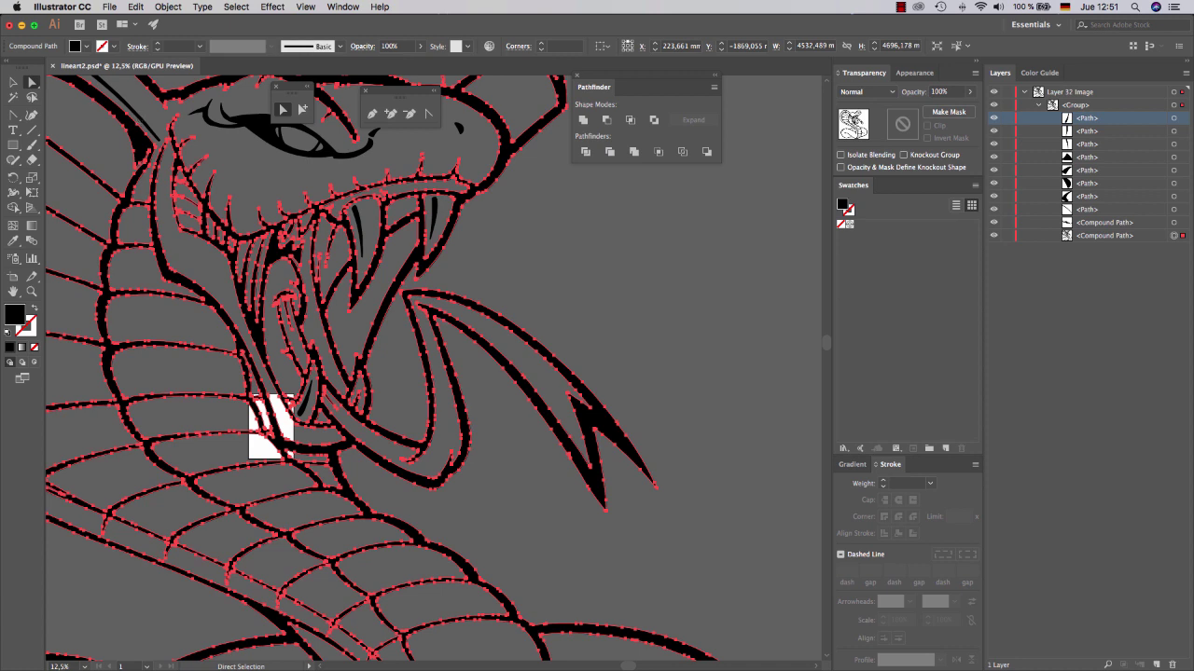
Lasso the anchor points along the tongue's upper edge and simplify them with 40% curve precision
left_click(32, 97)
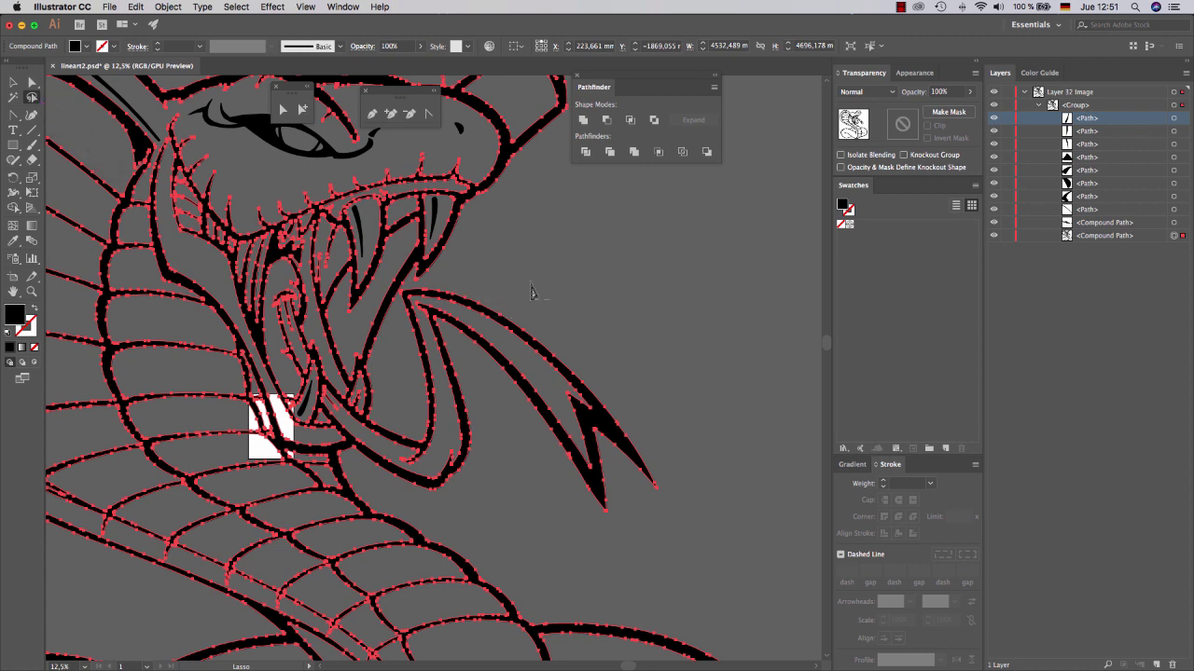
mouse_move(504, 277)
left_mouse_down()
mouse_move(416, 306)
mouse_move(469, 321)
mouse_move(556, 397)
mouse_move(594, 404)
mouse_move(601, 367)
mouse_move(558, 282)
left_mouse_up()
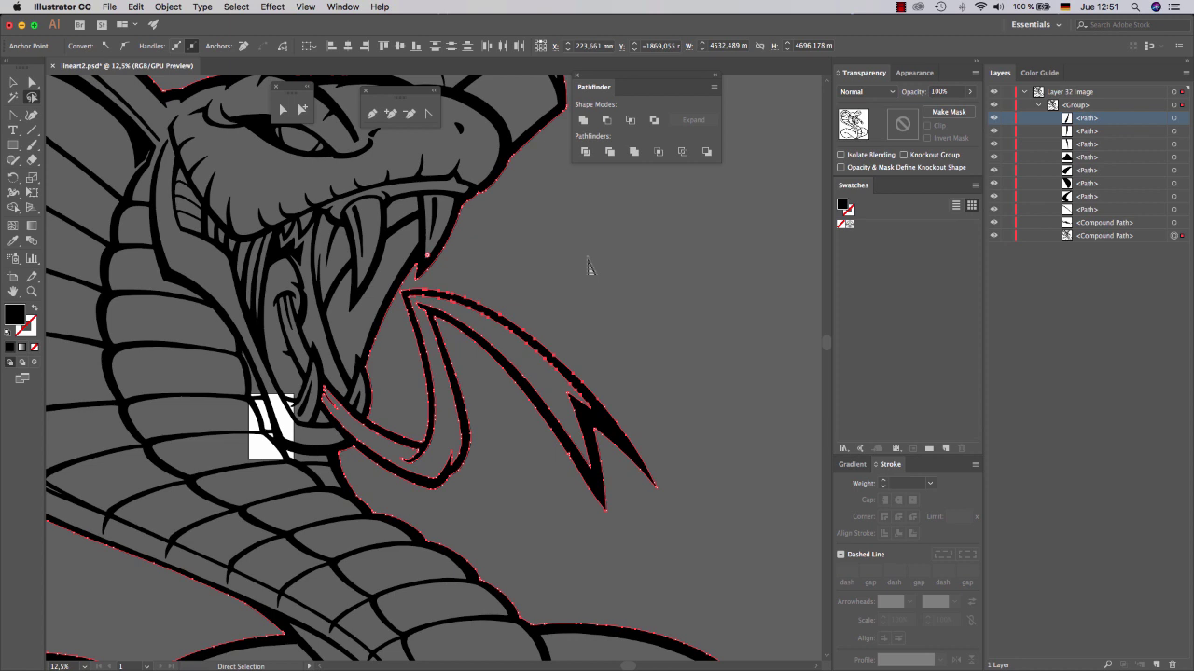
key("super+shift+s")
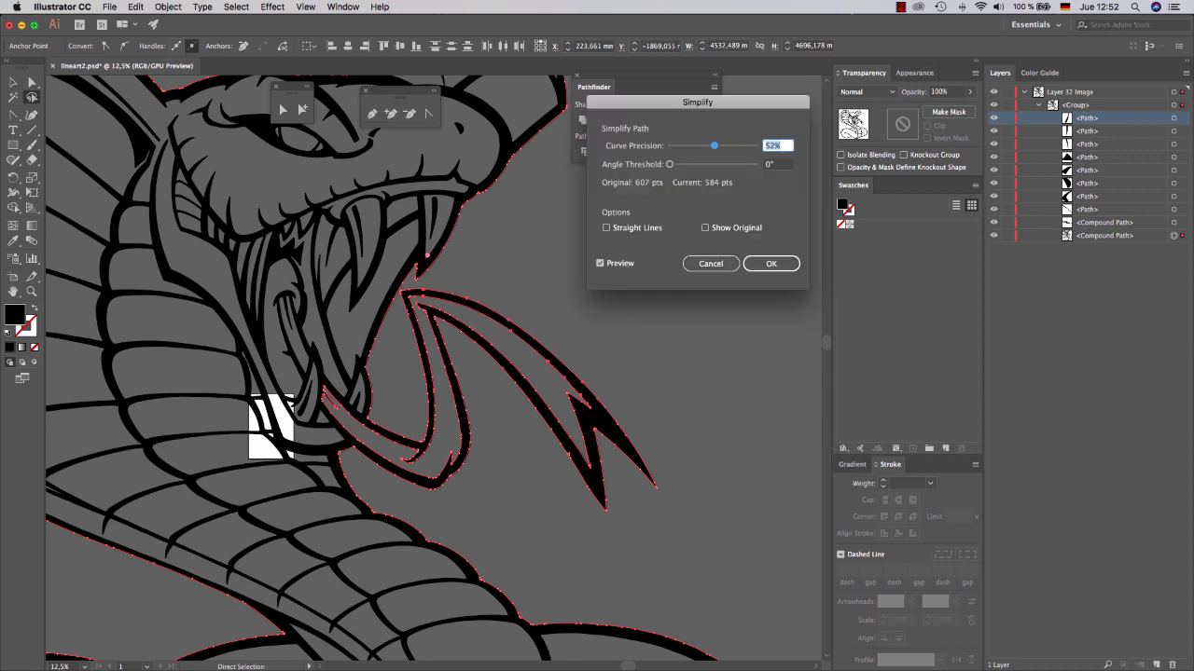
mouse_move(714, 146)
left_mouse_down()
mouse_move(744, 145)
mouse_move(696, 146)
left_mouse_up()
key("Up")
key("Up")
key("Up")
key("Up")
key("Up")
key("Up")
key("Up")
key("Up")
left_click(755, 264)
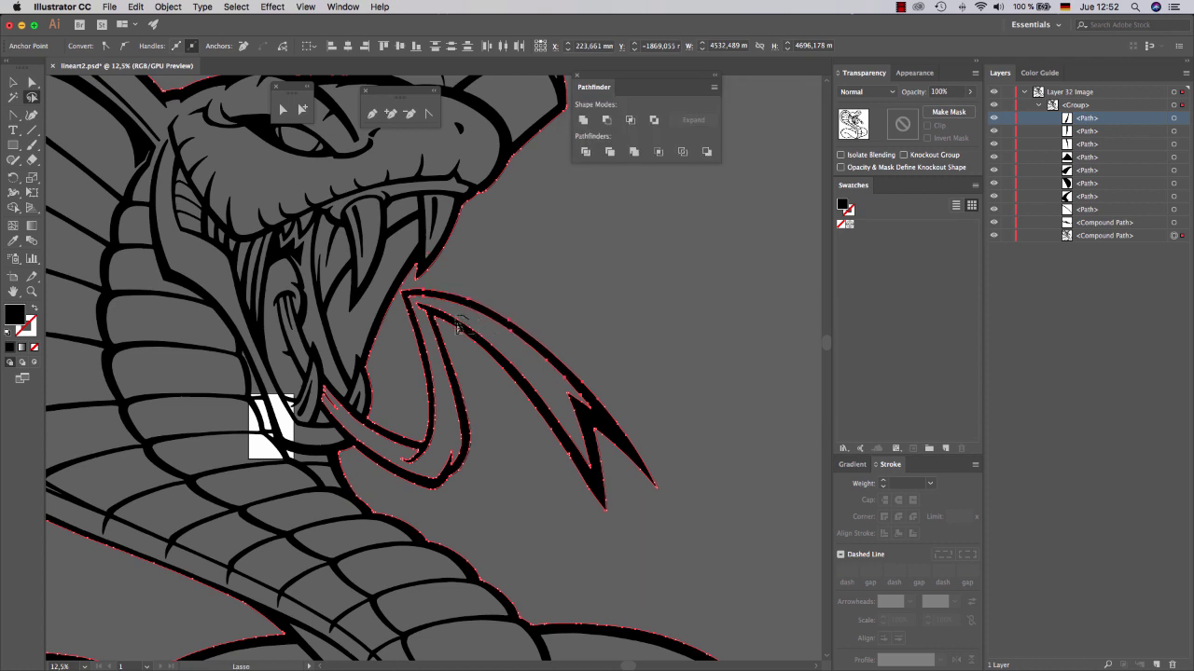
Lasso the anchor points along the tongue's lower edge and simplify them with 40% curve precision
mouse_move(457, 321)
left_mouse_down()
mouse_move(529, 452)
mouse_move(572, 477)
mouse_move(575, 443)
mouse_move(524, 366)
left_mouse_up()
key("super+shift+s")
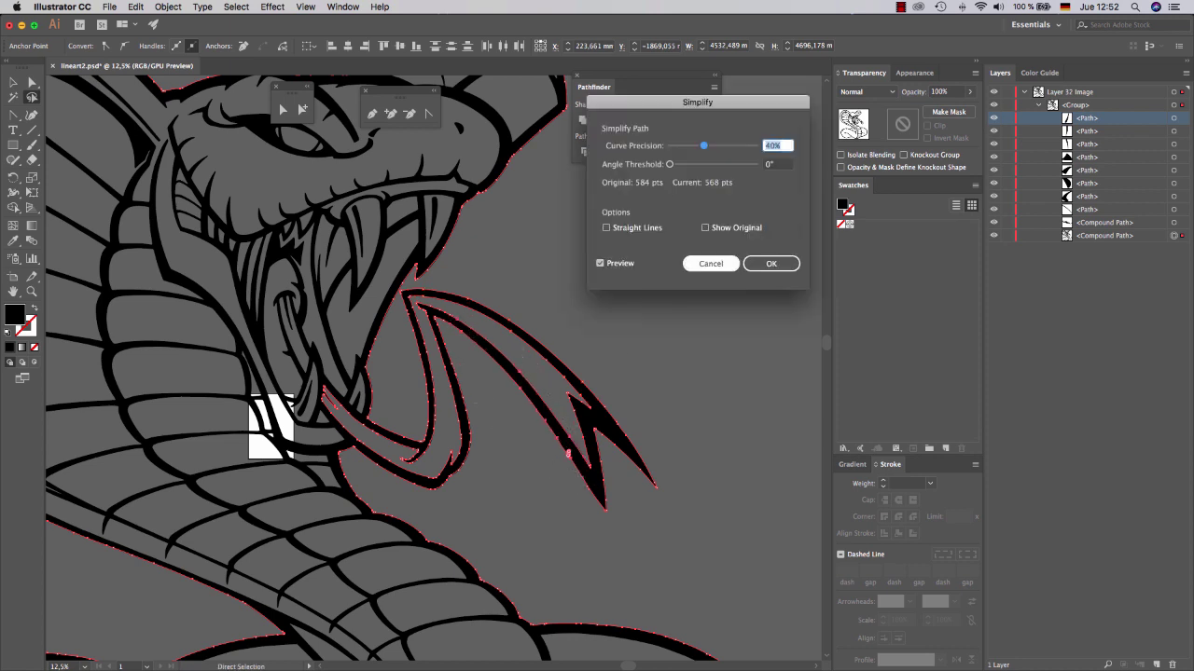
left_click(771, 264)
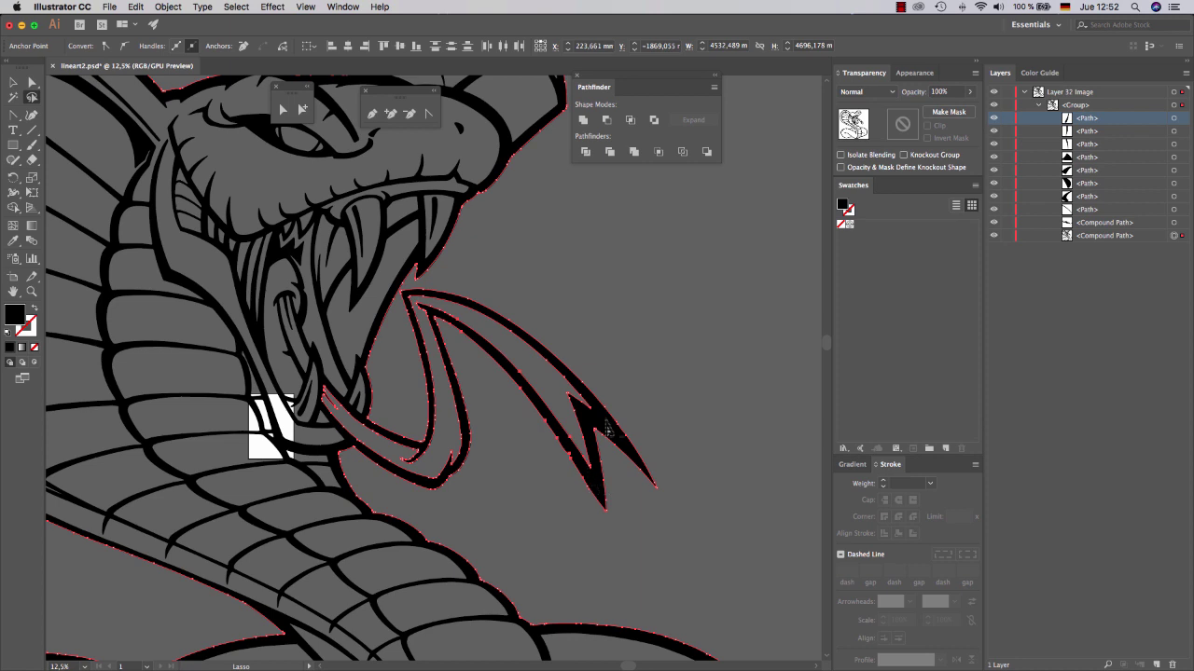
Delete the stray anchor point that dents the tongue's lower outer edge just above the fork
scroll(580, 466, "up", 5)
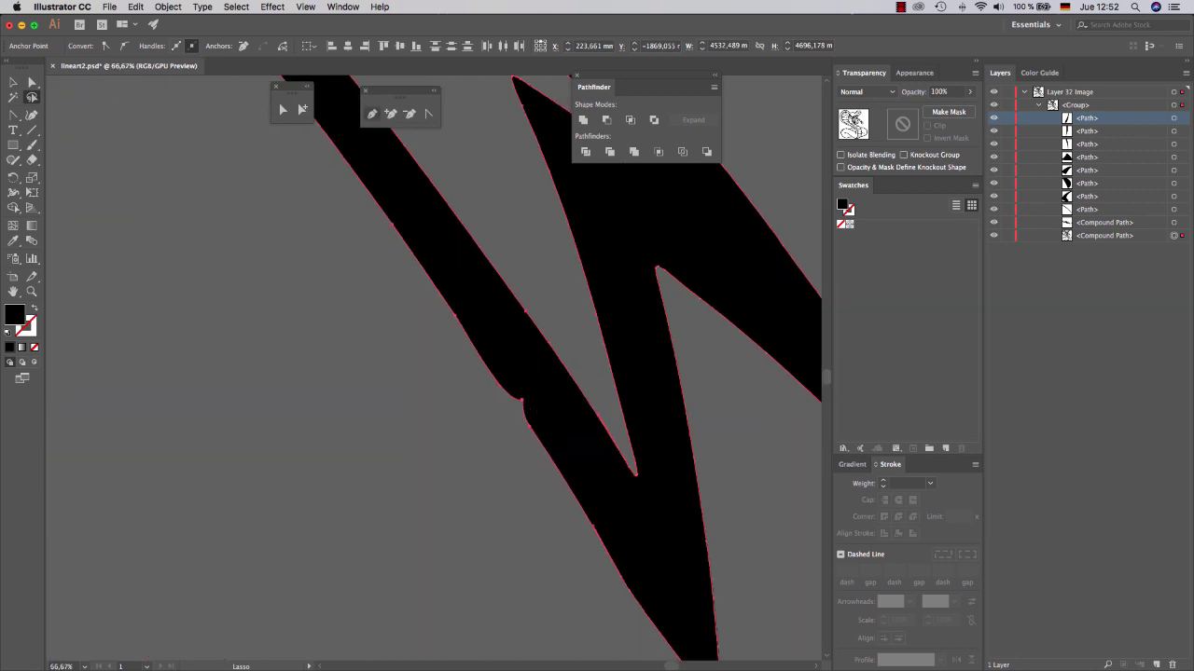
left_click(409, 113)
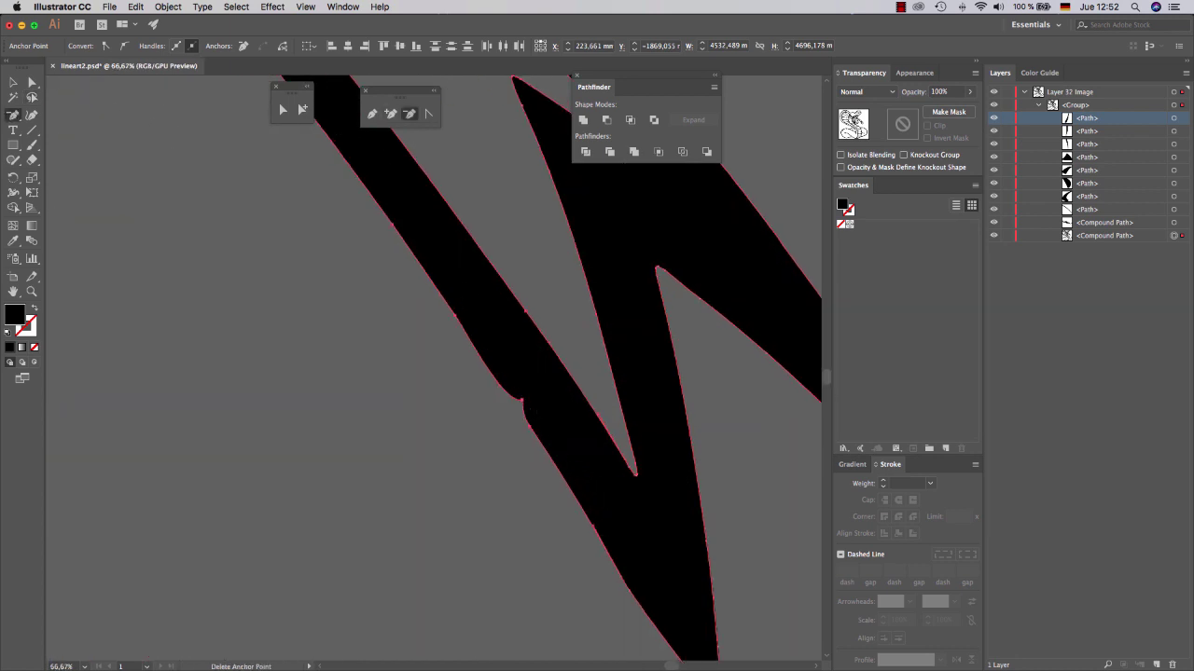
left_click(522, 402)
scroll(519, 382, "down", 2)
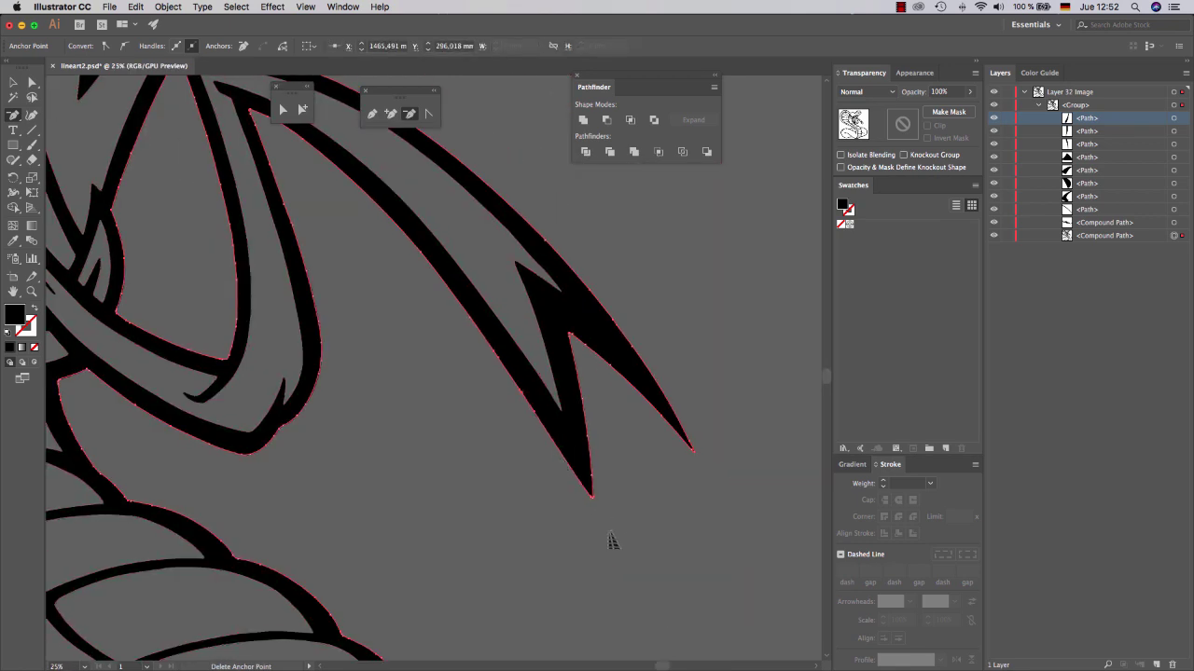
scroll(615, 464, "down", 1)
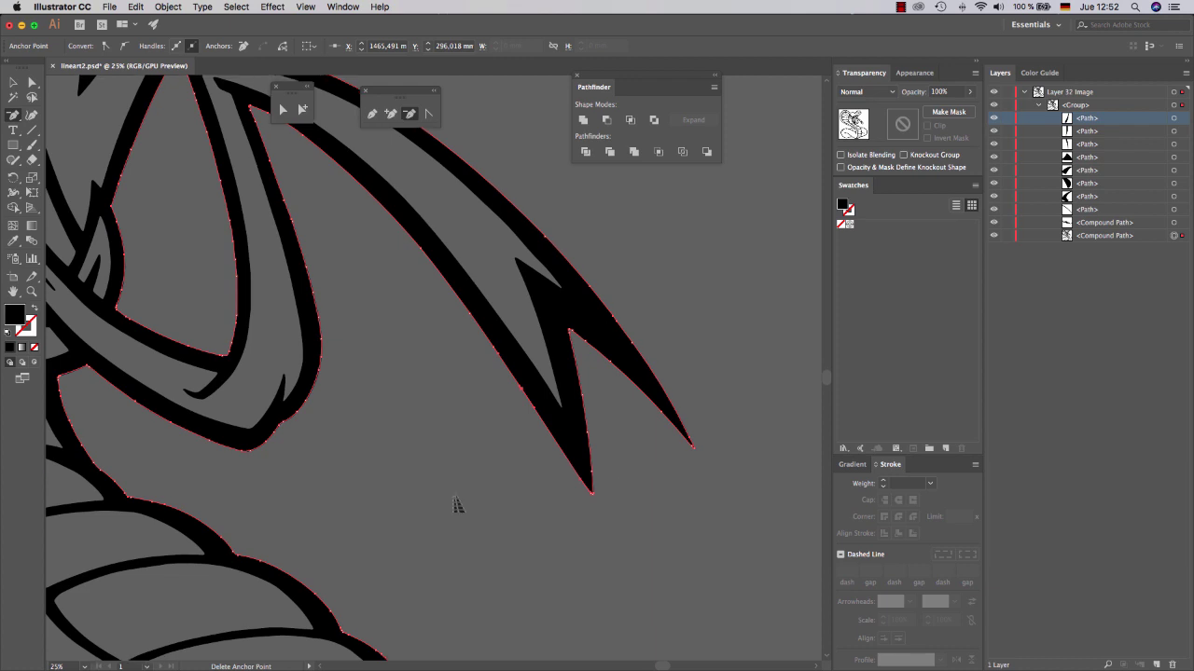
Sharpen the rounded lower tip of the forked tongue into a corner point, extend it downward and delete the surplus anchor beside it
scroll(605, 514, "up", 5)
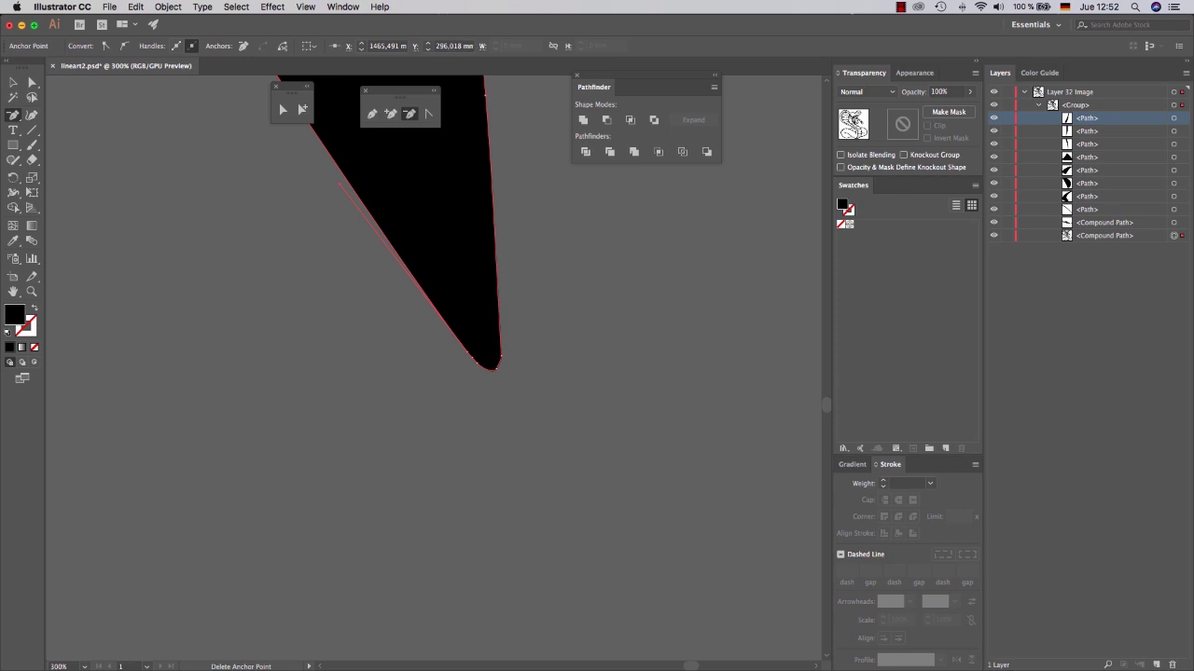
left_click(428, 113)
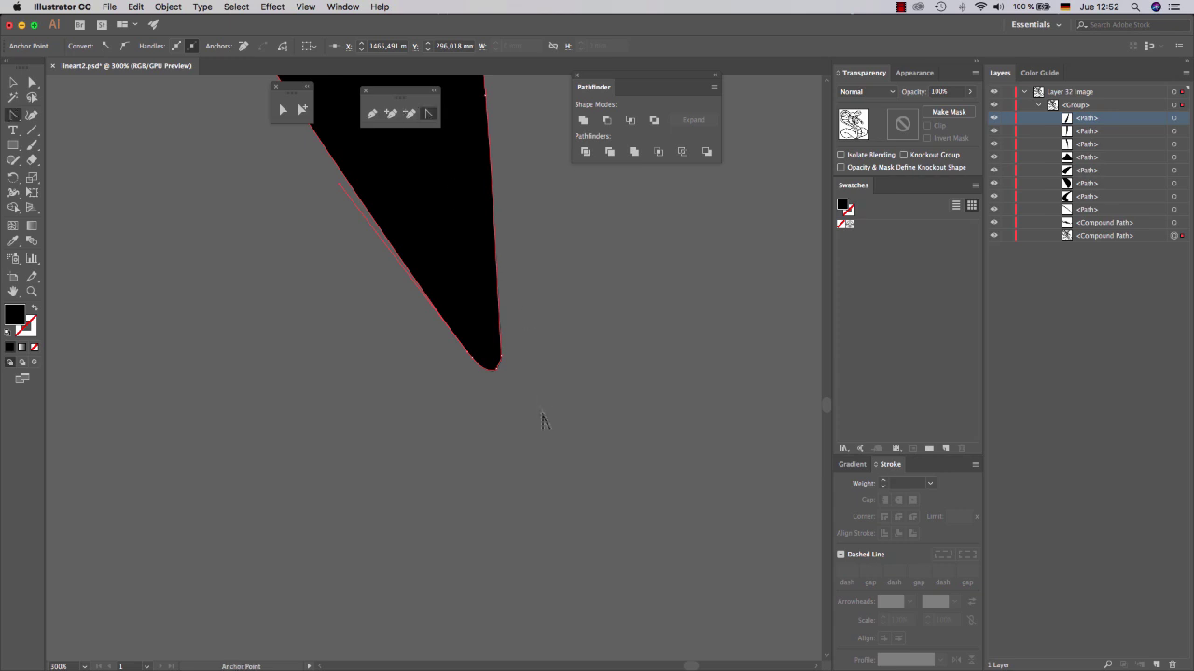
left_click(497, 371)
left_click_drag(498, 370, 510, 425)
left_click(409, 113)
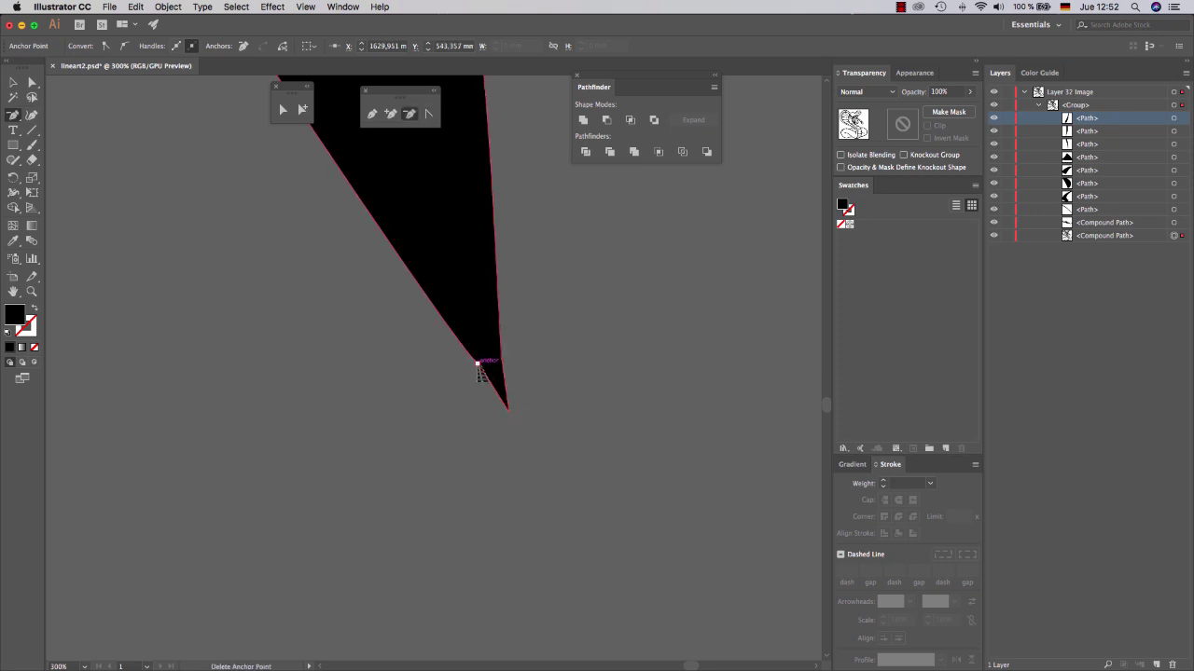
left_click(476, 363)
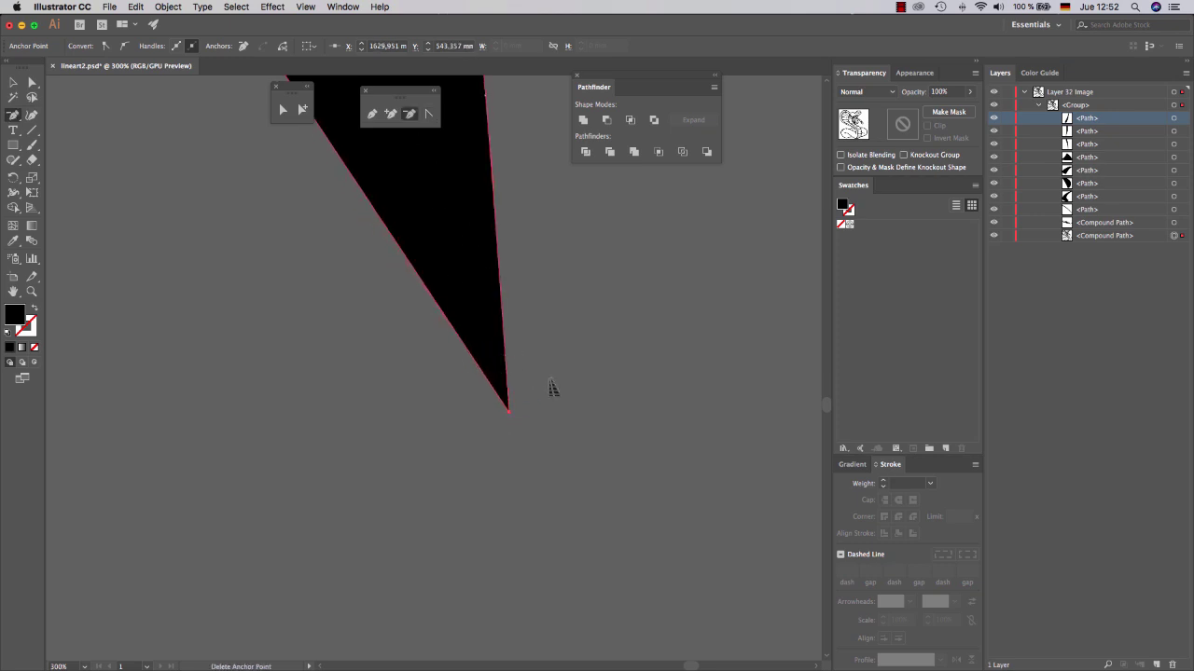
Sharpen the outer right tip of the forked tongue by deleting the surplus anchor point at its end
scroll(553, 389, "down", 7)
scroll(631, 401, "up", 2)
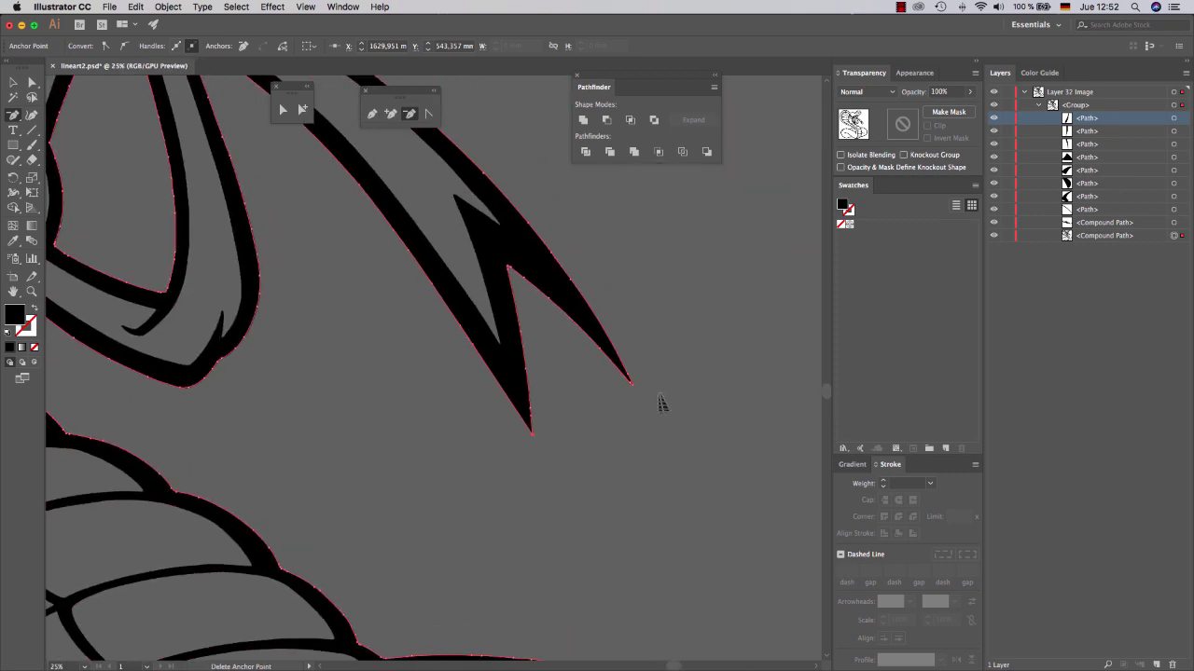
scroll(658, 404, "up", 1)
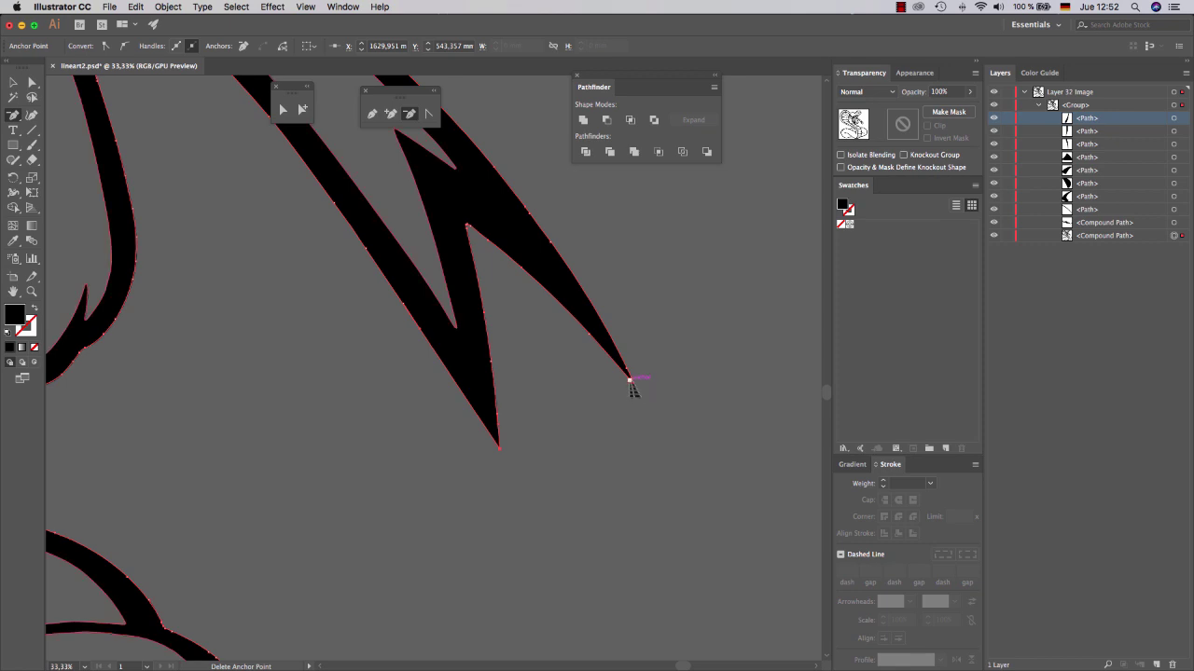
left_click(655, 395, "super")
left_click(631, 390, "super")
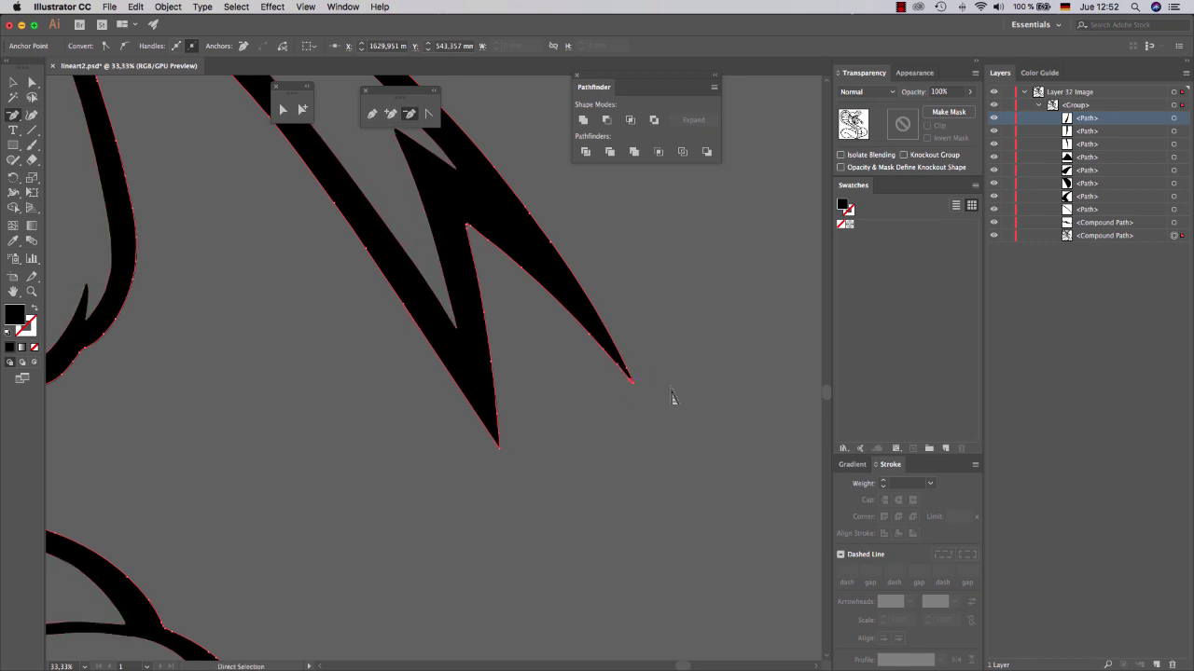
left_click(631, 381)
key("q")
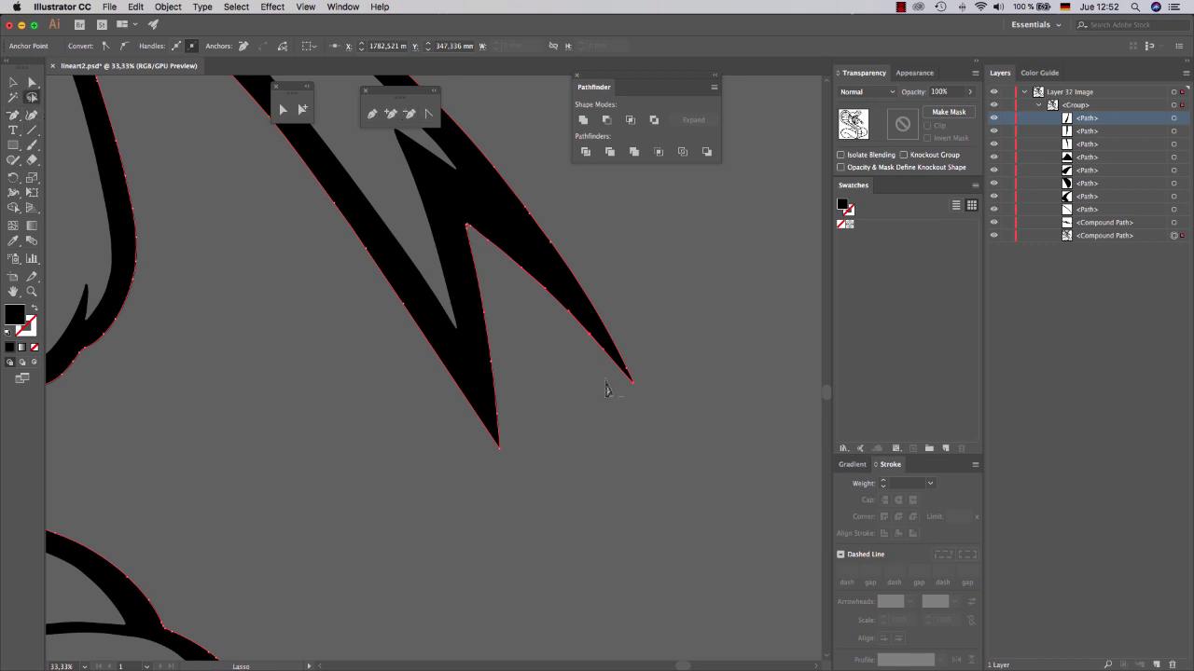
left_click_drag(616, 359, 623, 431)
Delete the surplus anchor point that blunts the notch between the two prongs of the forked tongue
scroll(479, 214, "up", 3)
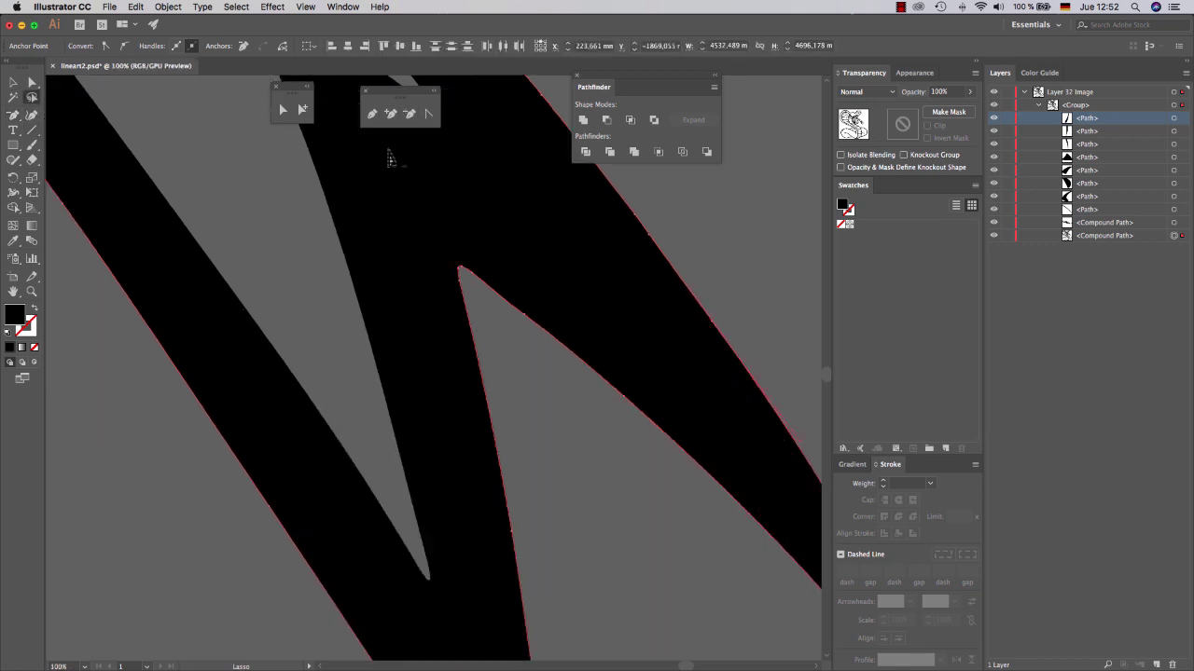
left_click(408, 113)
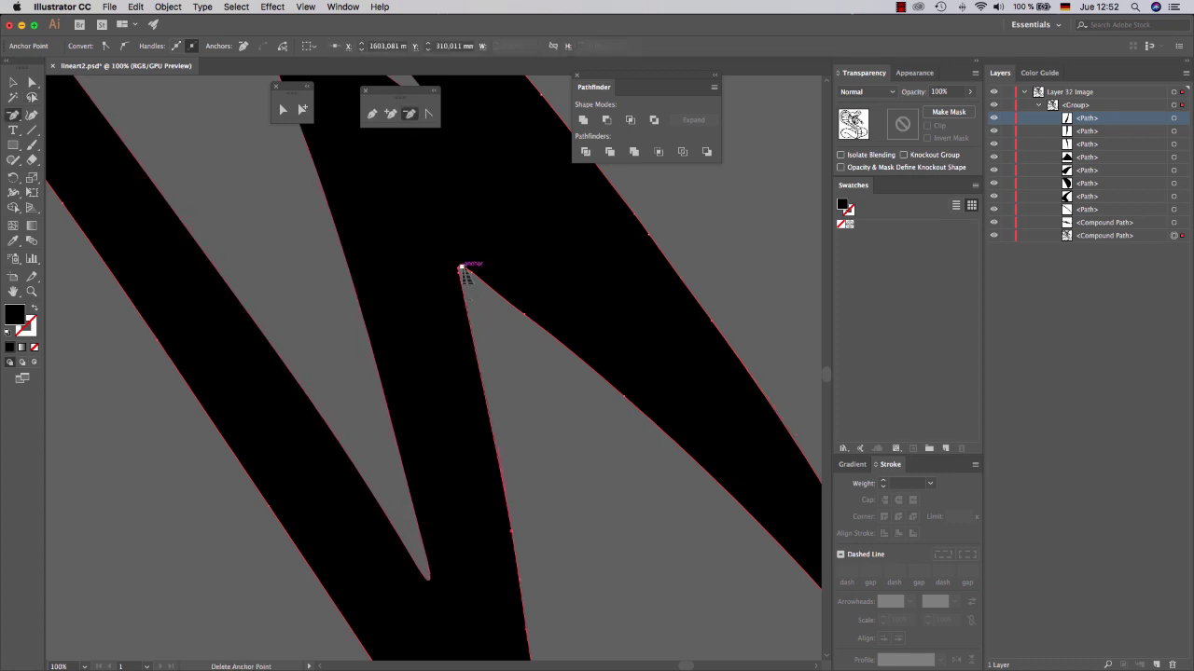
left_click(472, 274)
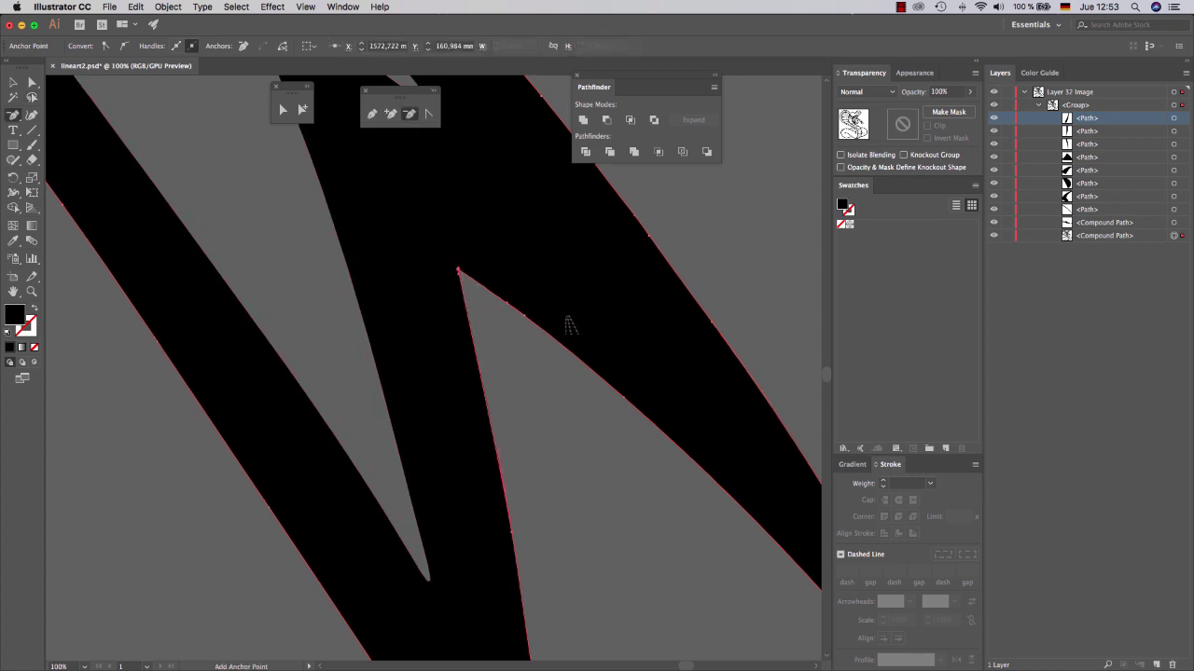
scroll(568, 320, "down", 4)
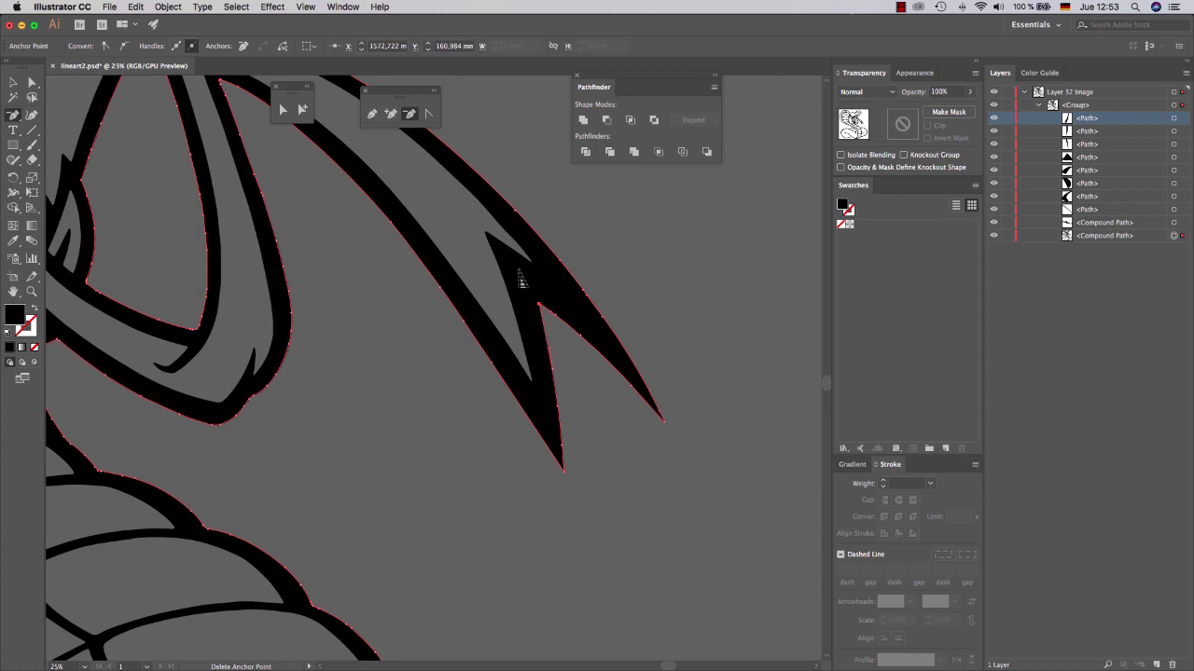
Delete the surplus anchor points around the tip of the black spike inside the tongue, just above the fork
scroll(519, 274, "up", 3)
scroll(484, 228, "up", 3)
left_click(452, 200)
left_click(476, 276)
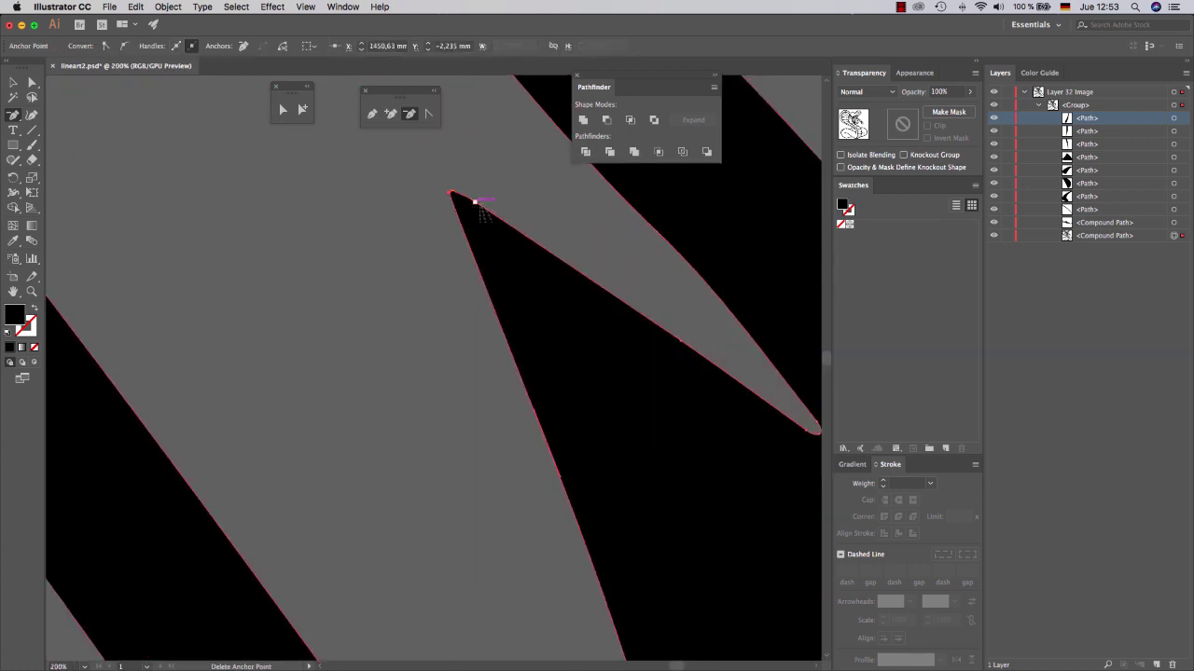
left_click(474, 200)
scroll(512, 245, "down", 4)
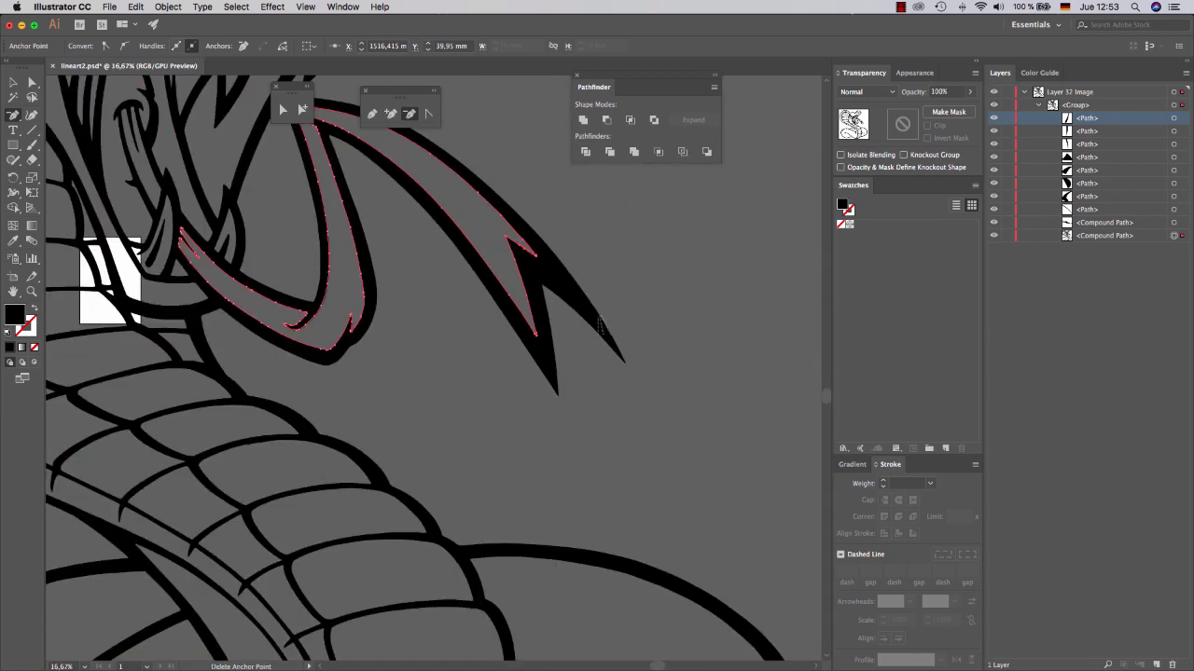
Delete the surplus anchor at the narrow inner end of the tongue's upper prong and convert its end anchor to a corner point
scroll(615, 329, "up", 3)
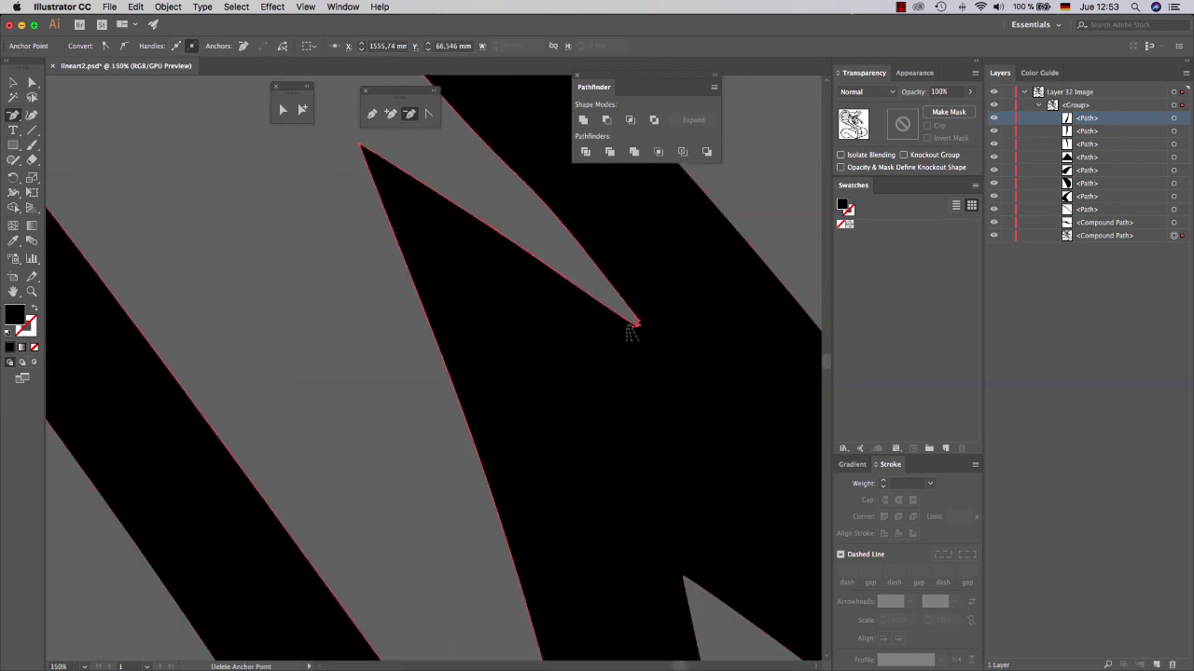
left_click(635, 323)
left_click(428, 114)
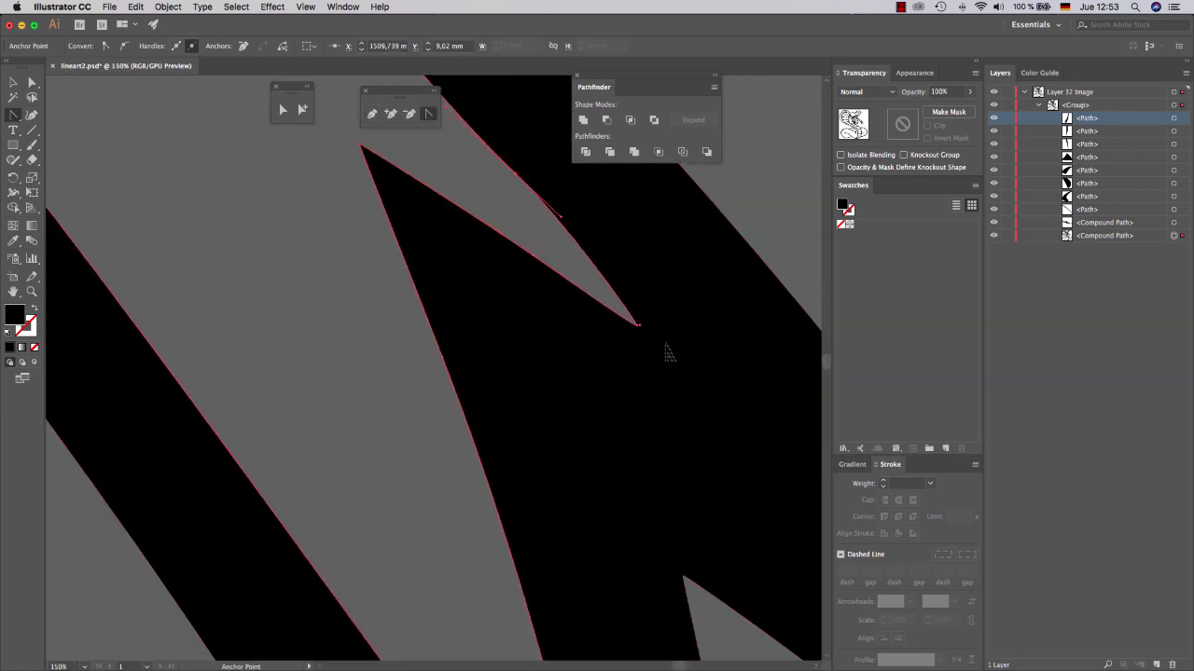
left_click(636, 326)
scroll(473, 418, "down", 6)
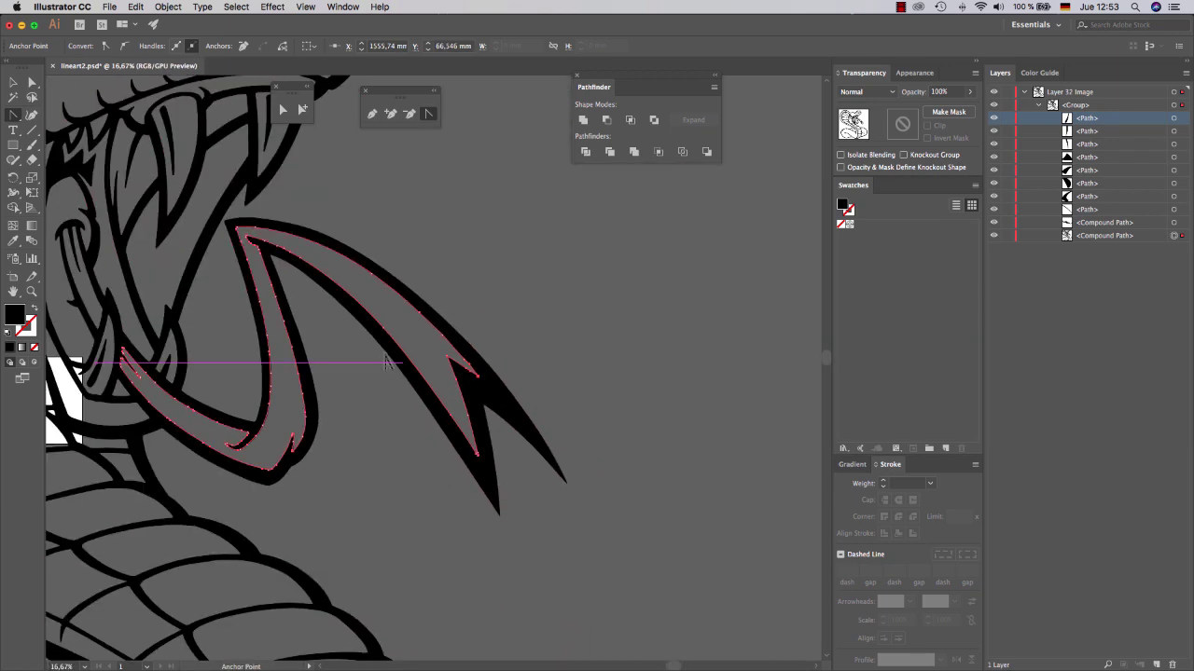
Lasso the anchor points along the right-hand line of the tongue's descending section and simplify them
scroll(393, 347, "left", 2)
key("super+a")
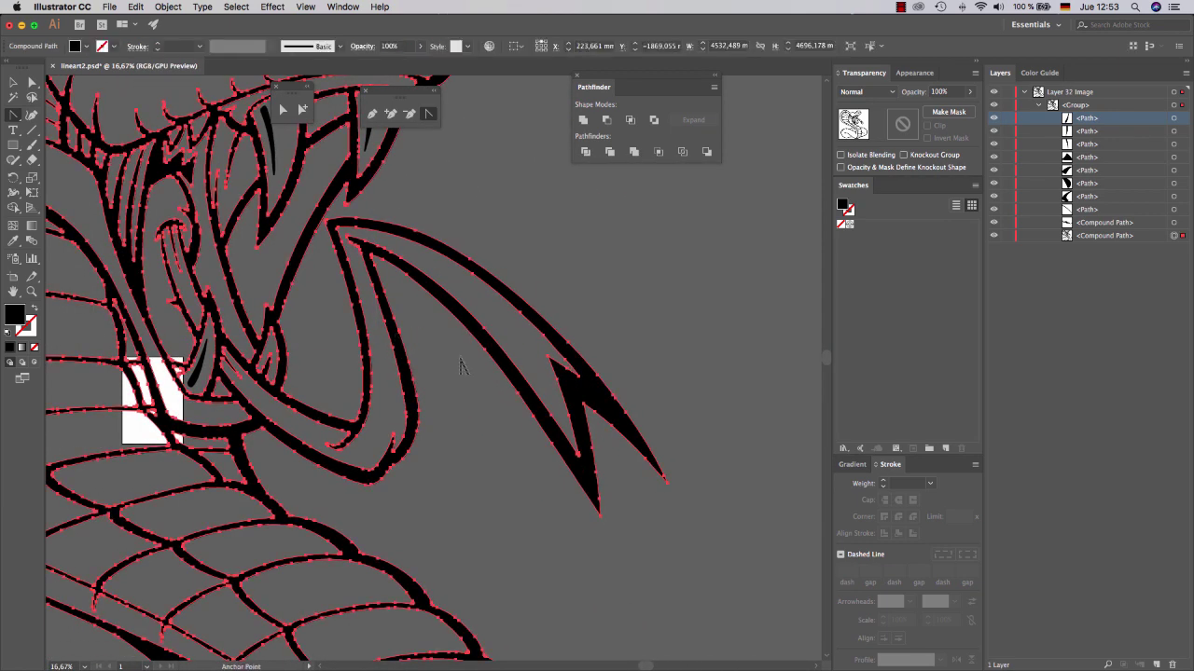
key("q")
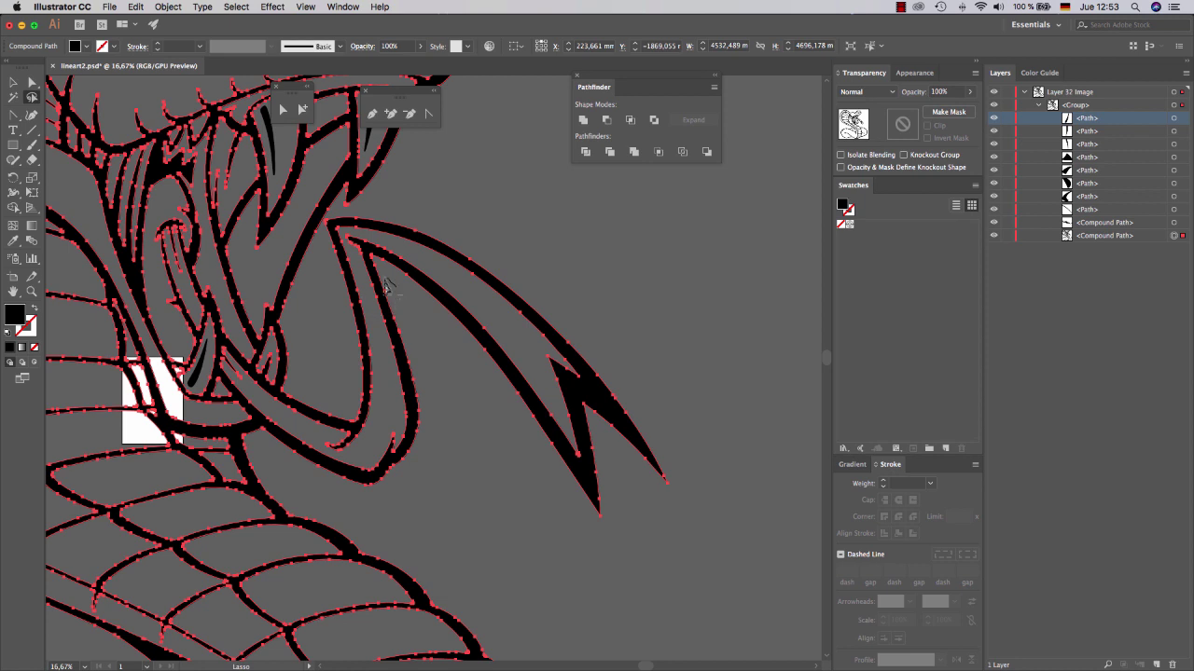
mouse_move(370, 300)
left_mouse_down()
mouse_move(398, 432)
mouse_move(421, 424)
mouse_move(438, 381)
left_mouse_up()
key("super+shift+s")
key("Return")
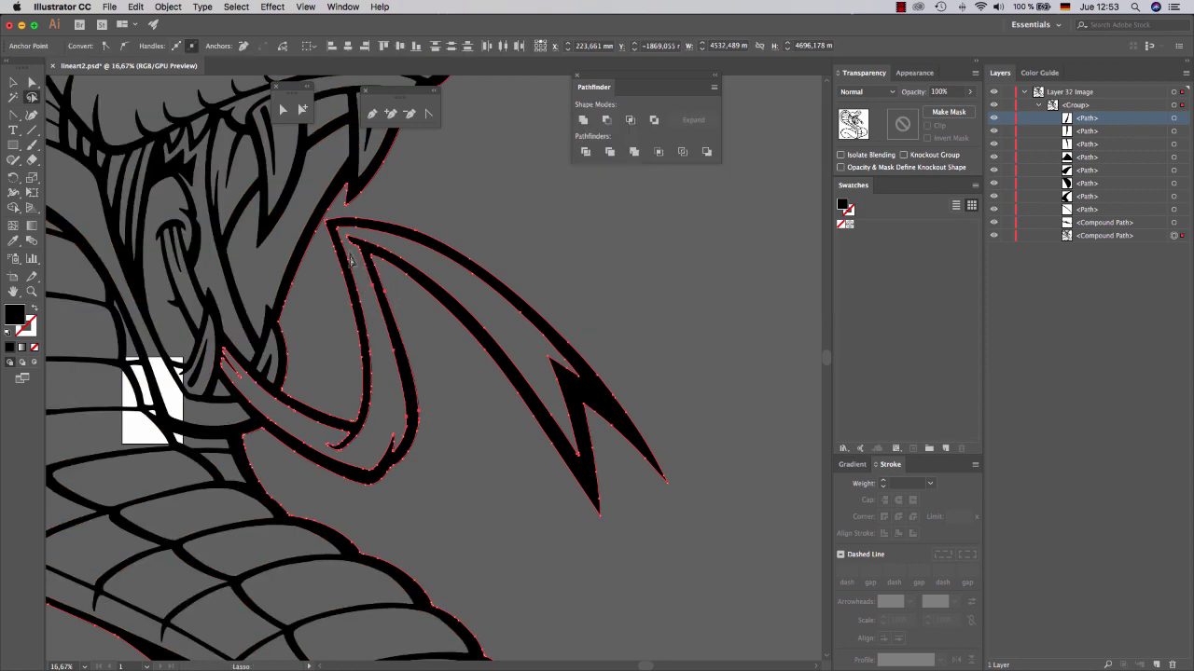
Lasso the anchor points along the left-hand line of the tongue's descending section and simplify them
mouse_move(327, 239)
left_mouse_down()
mouse_move(335, 304)
mouse_move(371, 423)
left_mouse_up()
key("super+alt+shift+s")
key("Return")
scroll(589, 338, "up", 10)
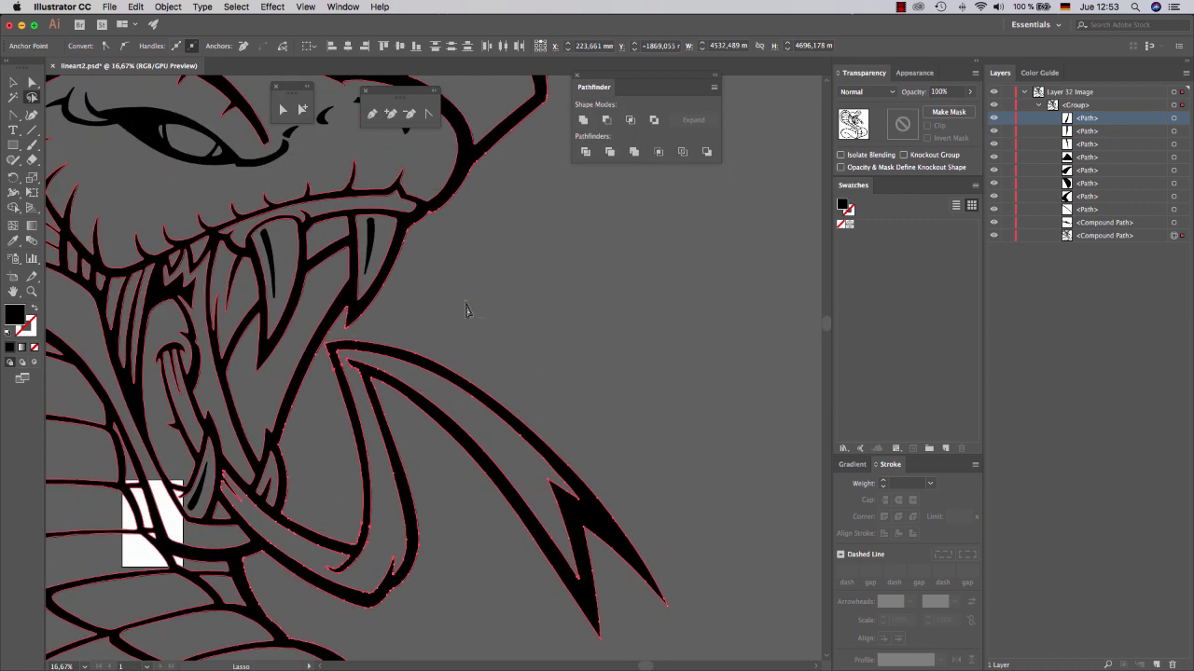
Lasso the anchor points along the thick upper outline of the hood behind the snout and simplify them with 40% curve precision
key("super+a")
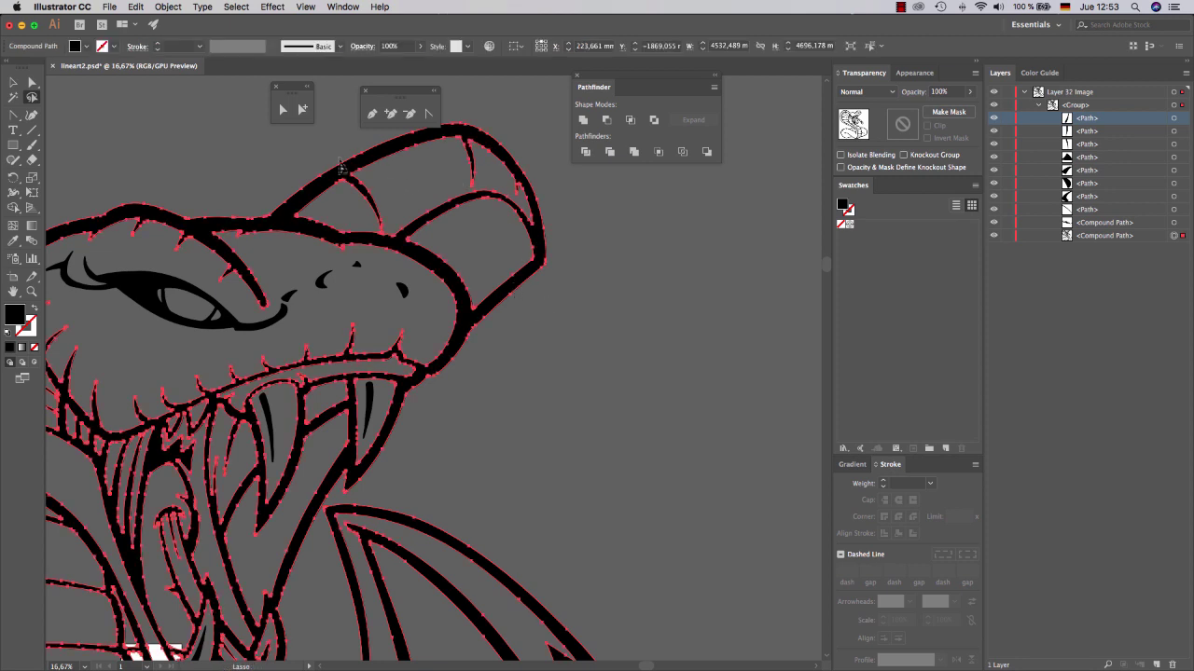
scroll(341, 163, "up", 3)
mouse_move(343, 203)
left_mouse_down()
mouse_move(327, 258)
mouse_move(373, 248)
left_mouse_up()
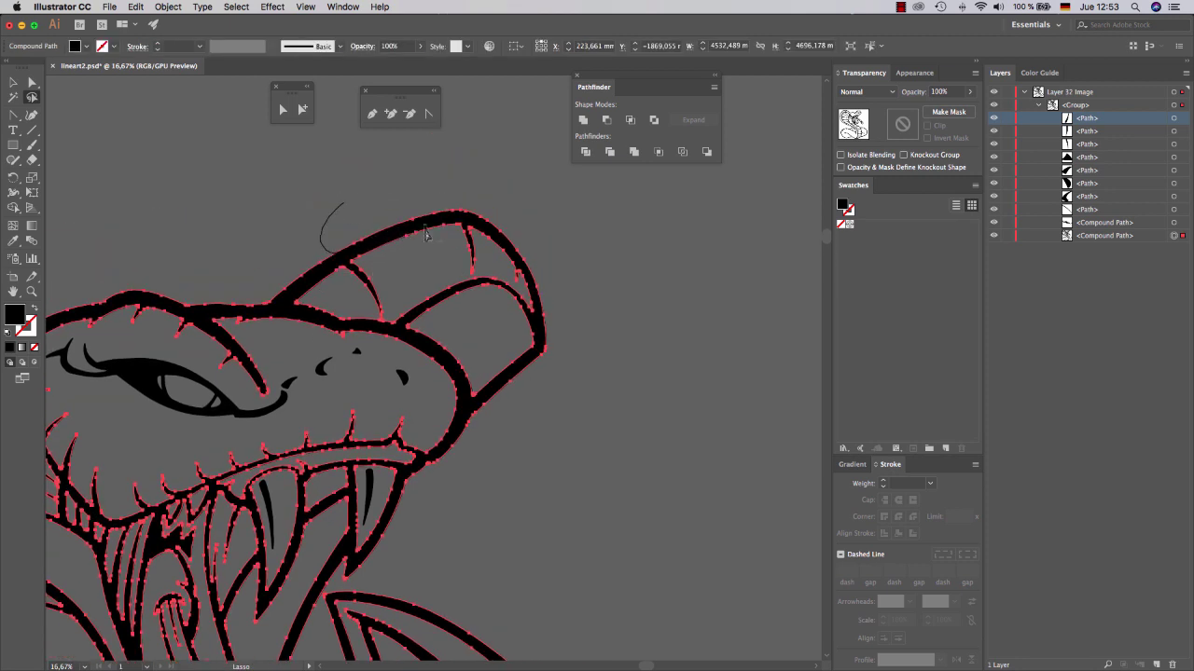
mouse_move(509, 261)
left_mouse_down()
mouse_move(517, 221)
mouse_move(407, 190)
left_mouse_up()
key("super+l")
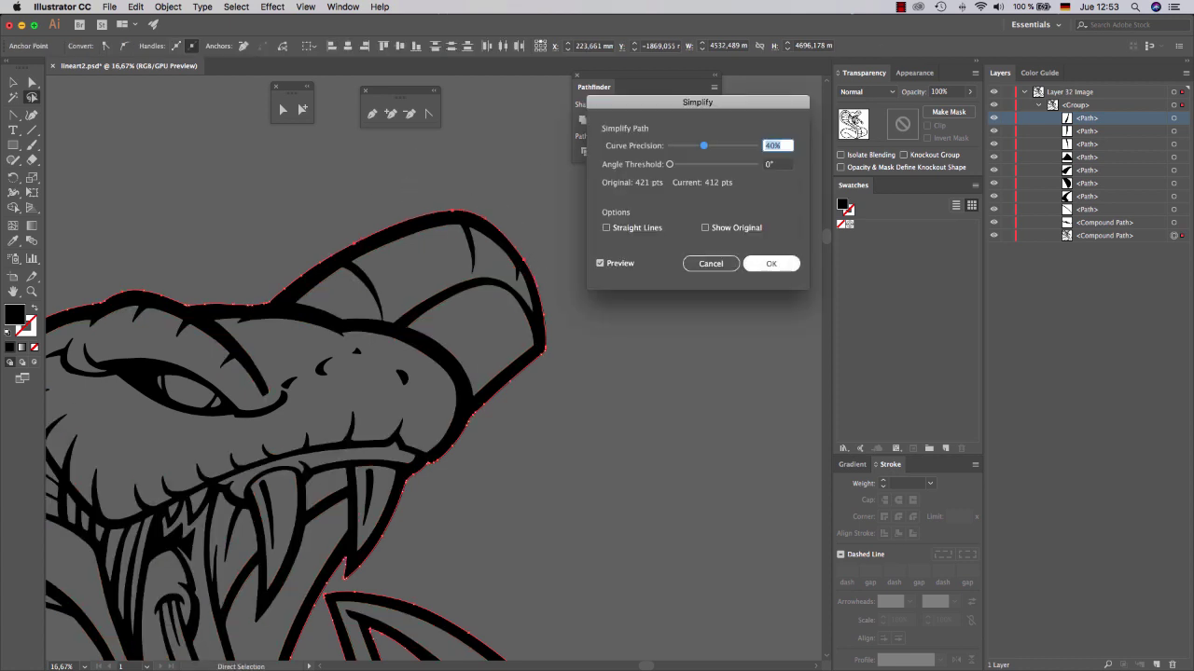
key("Return")
Lasso the anchor points along the curved band dividing the hood behind the snout and simplify them with 40% curve precision
left_click(431, 306, "super")
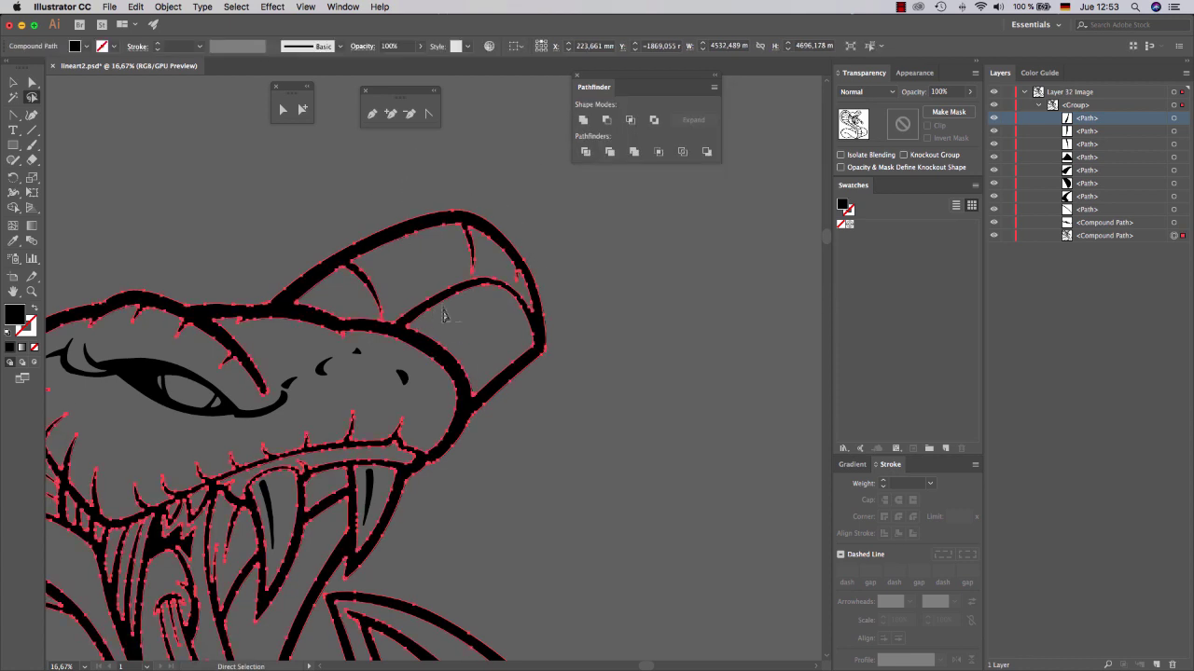
scroll(484, 314, "up", 3)
mouse_move(335, 339)
left_mouse_down()
mouse_move(616, 326)
mouse_move(571, 250)
mouse_move(523, 213)
mouse_move(491, 210)
mouse_move(290, 250)
mouse_move(325, 347)
left_mouse_up()
key("super+shift+s")
key("Return")
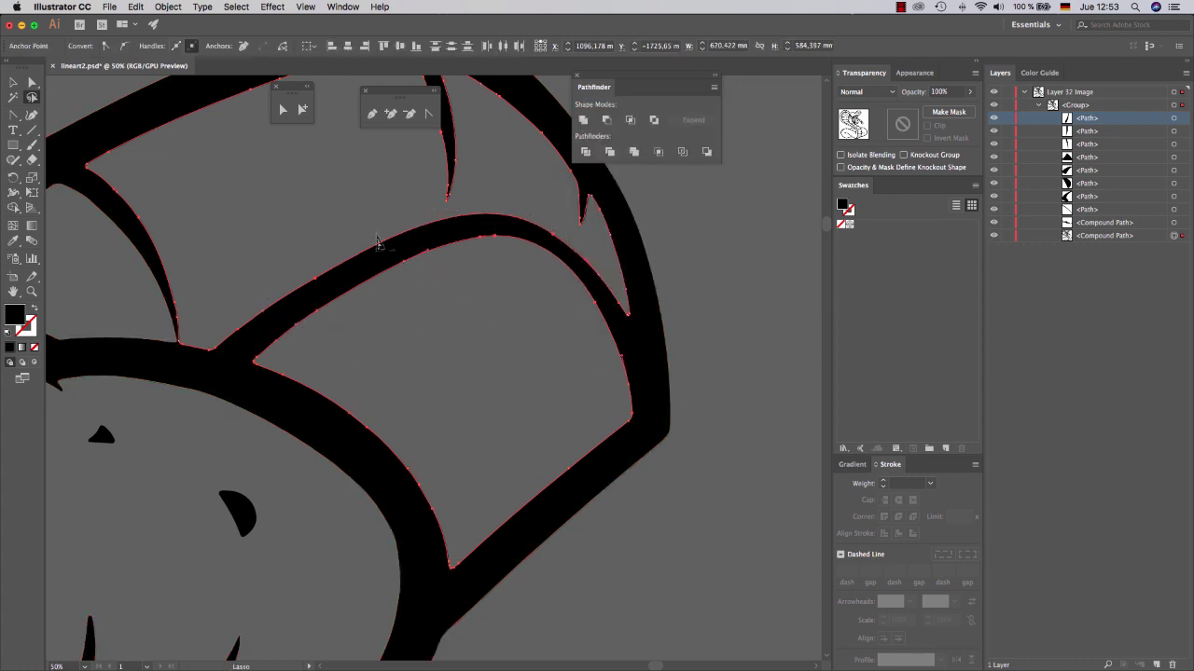
mouse_move(360, 224)
left_mouse_down()
mouse_move(258, 317)
mouse_move(280, 348)
mouse_move(473, 312)
mouse_move(606, 327)
mouse_move(610, 277)
mouse_move(576, 239)
mouse_move(465, 209)
mouse_move(418, 223)
left_mouse_up()
key("super+alt+shift+s")
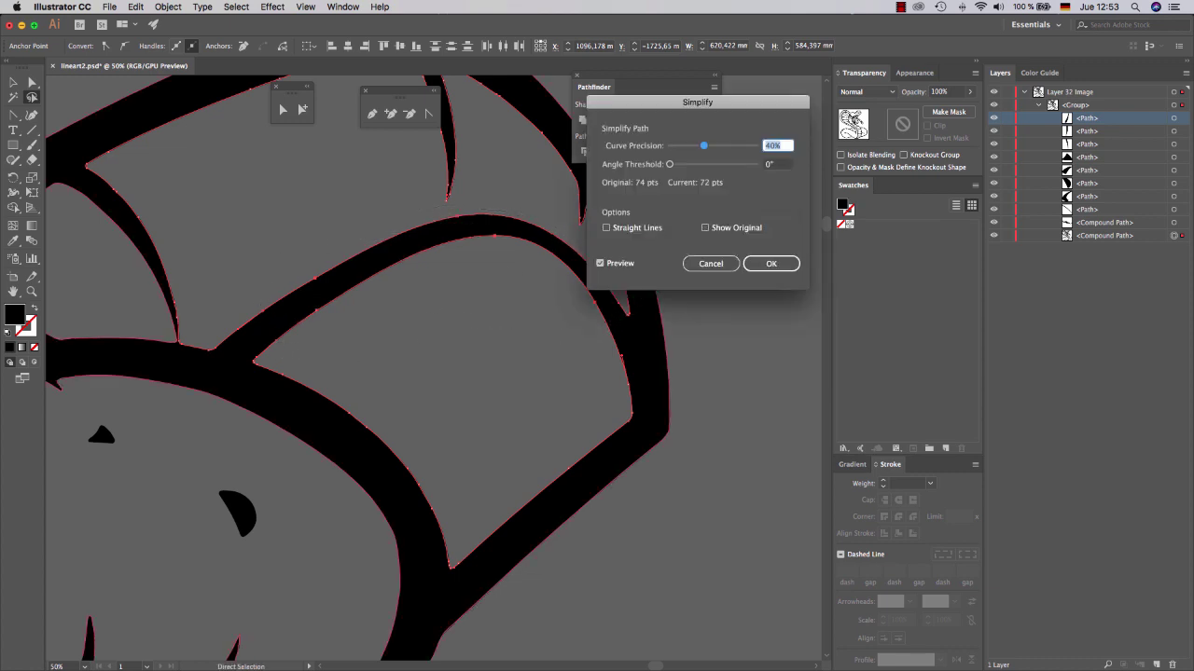
key("Return")
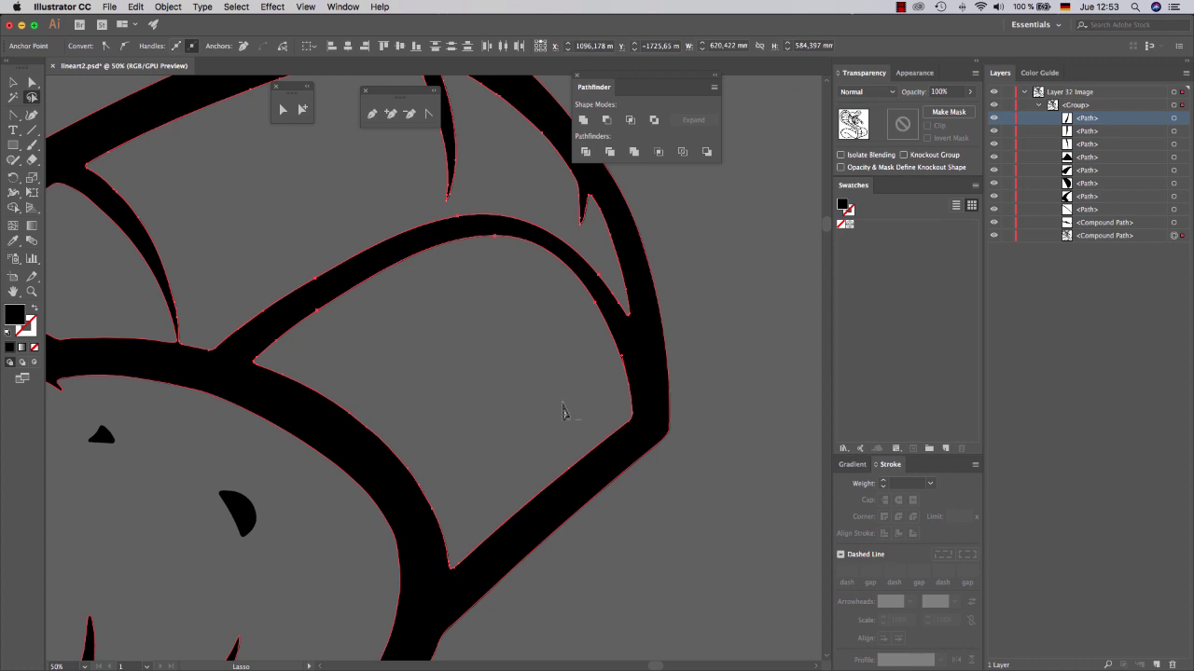
Examine the line work of the head, fangs and hood for sections that still need simplifying
key("super+minus")
key("super+minus")
key("super+minus")
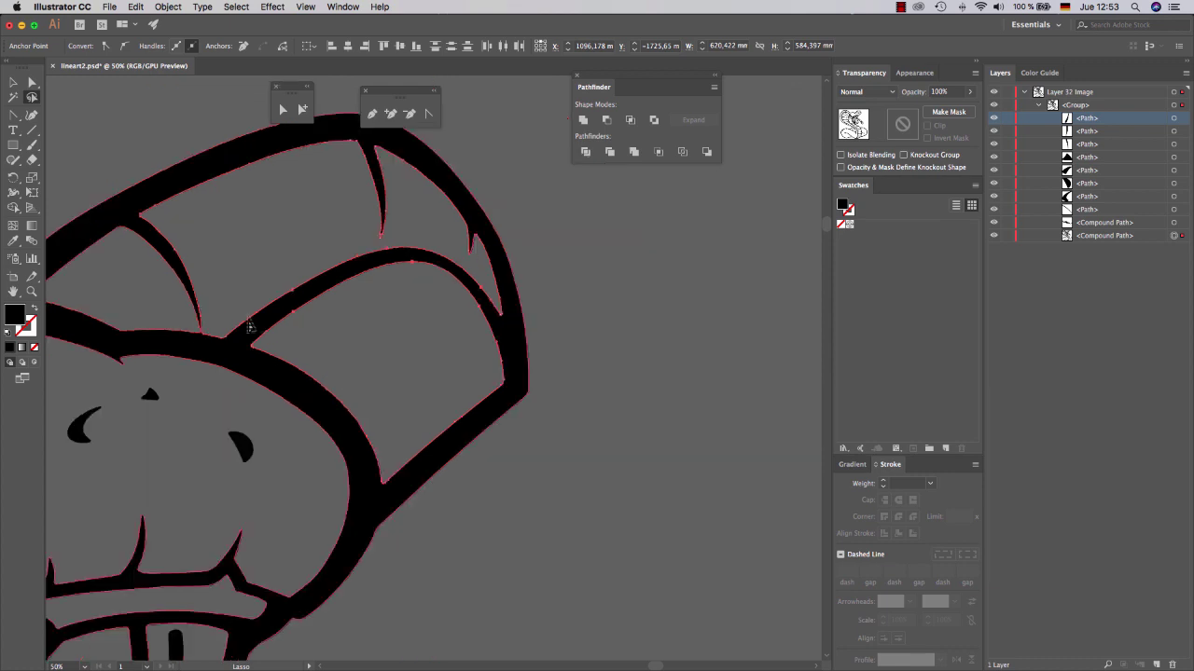
scroll(280, 351, "left", 3)
scroll(280, 351, "down", 2)
scroll(281, 354, "down", 2)
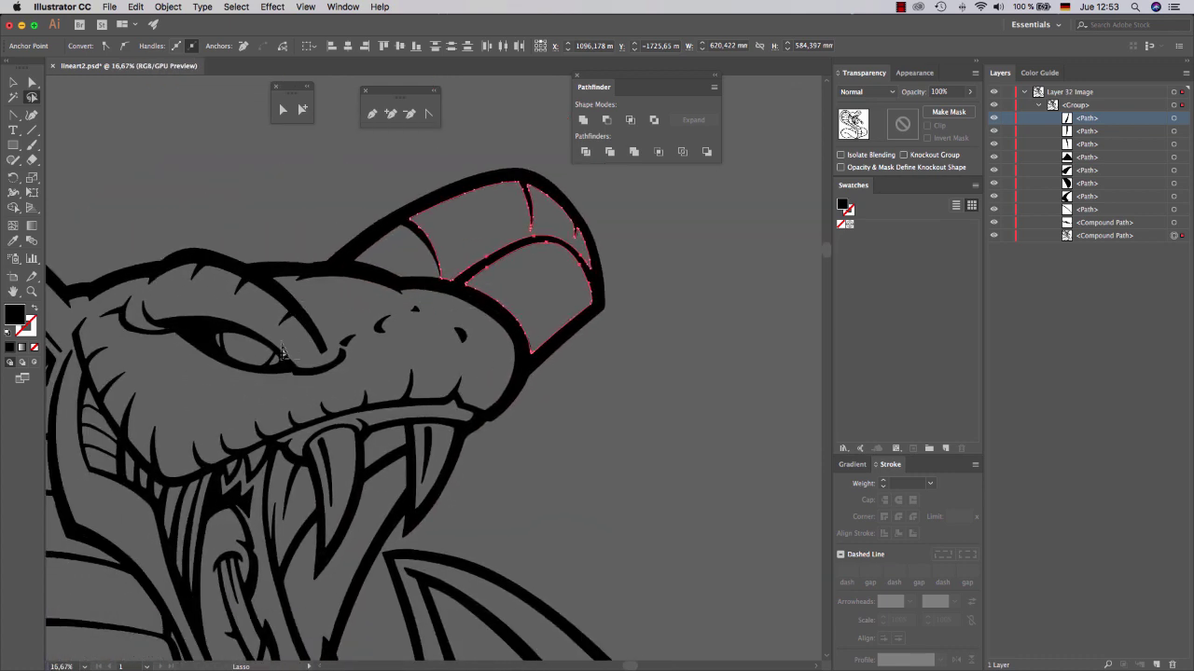
scroll(344, 354, "down", 3)
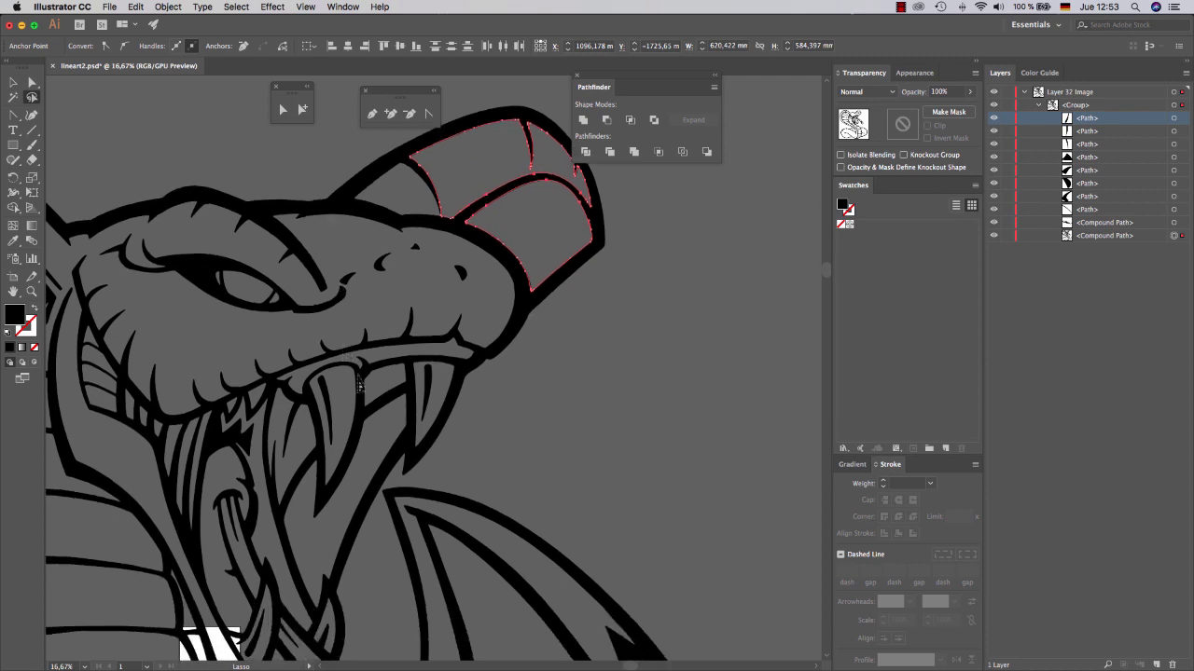
key("super+minus")
key("super+minus")
key("super+minus")
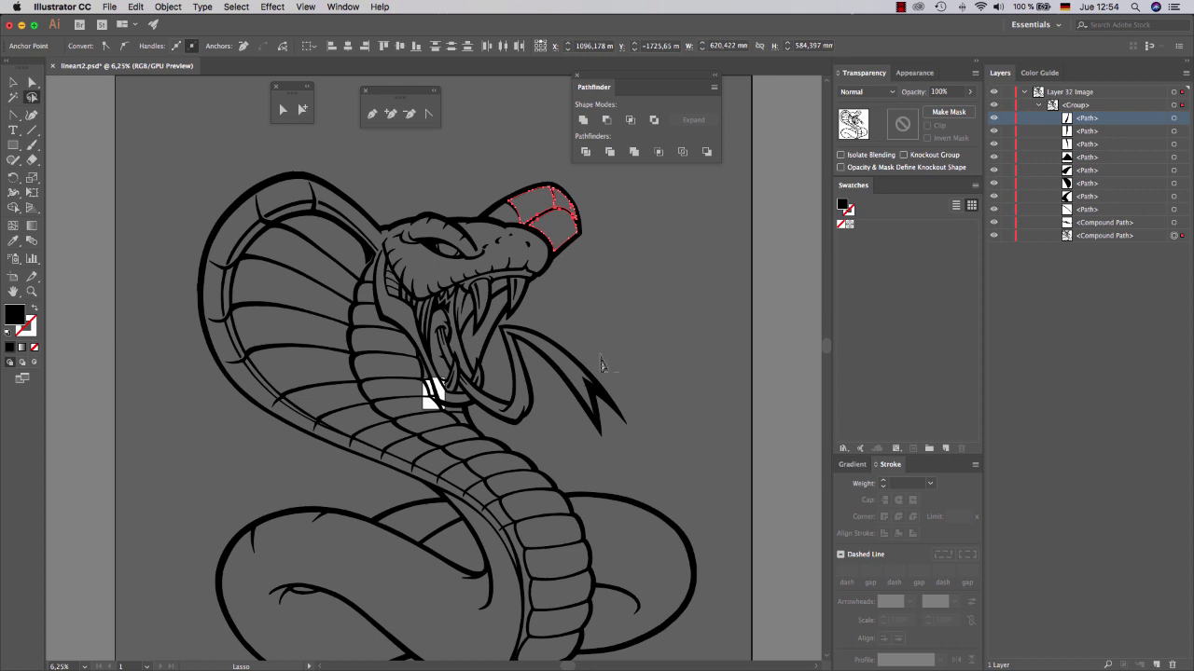
Lasso the anchor points along the thick top outline of the large left hood and simplify them with 40% curve precision
key("super+plus")
key("super+plus")
key("super+plus")
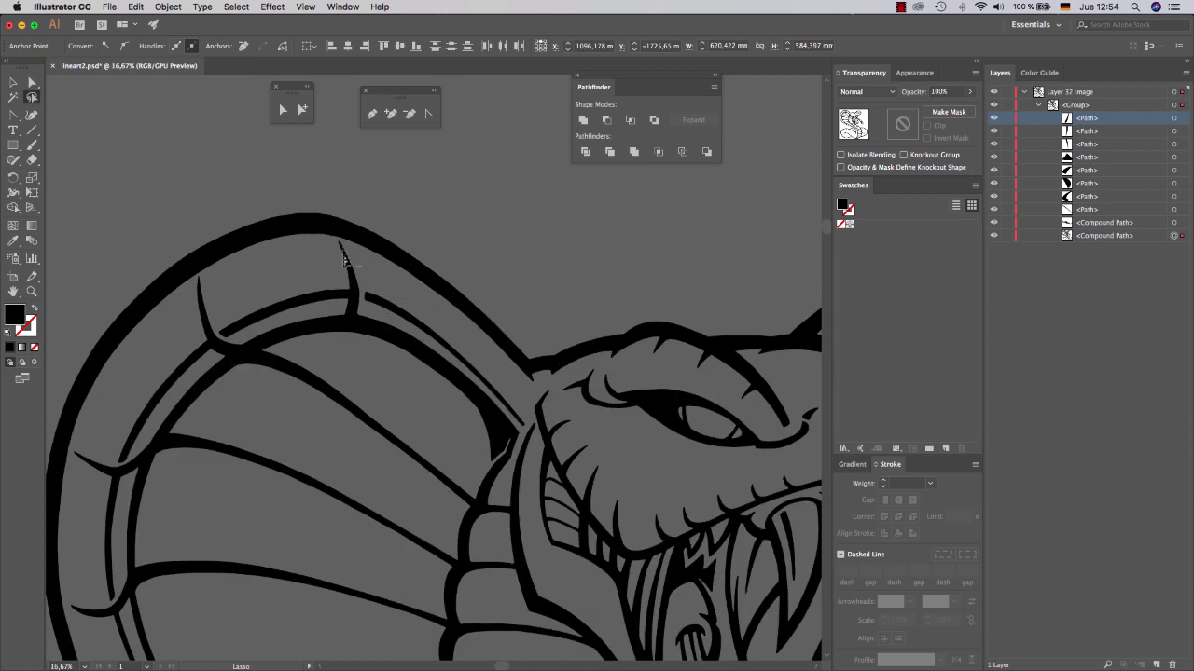
key("super+plus")
left_click(331, 233)
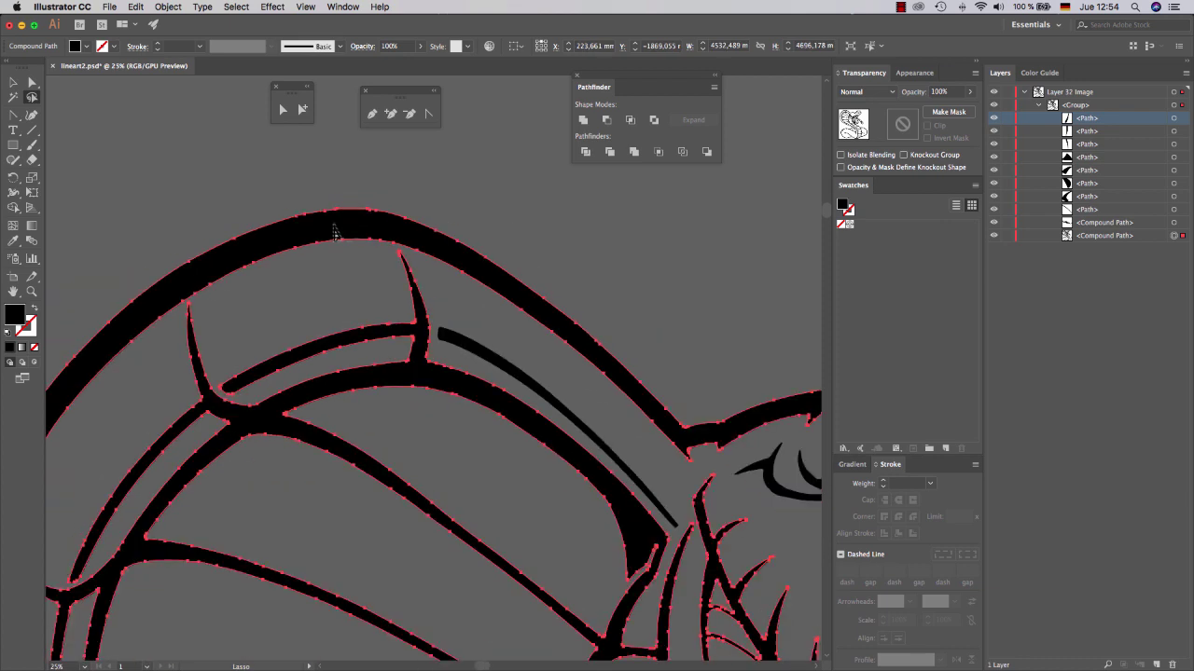
mouse_move(222, 220)
left_mouse_down()
mouse_move(191, 297)
mouse_move(205, 303)
mouse_move(403, 252)
mouse_move(478, 304)
mouse_move(517, 294)
mouse_move(323, 159)
left_mouse_up()
key("super+l")
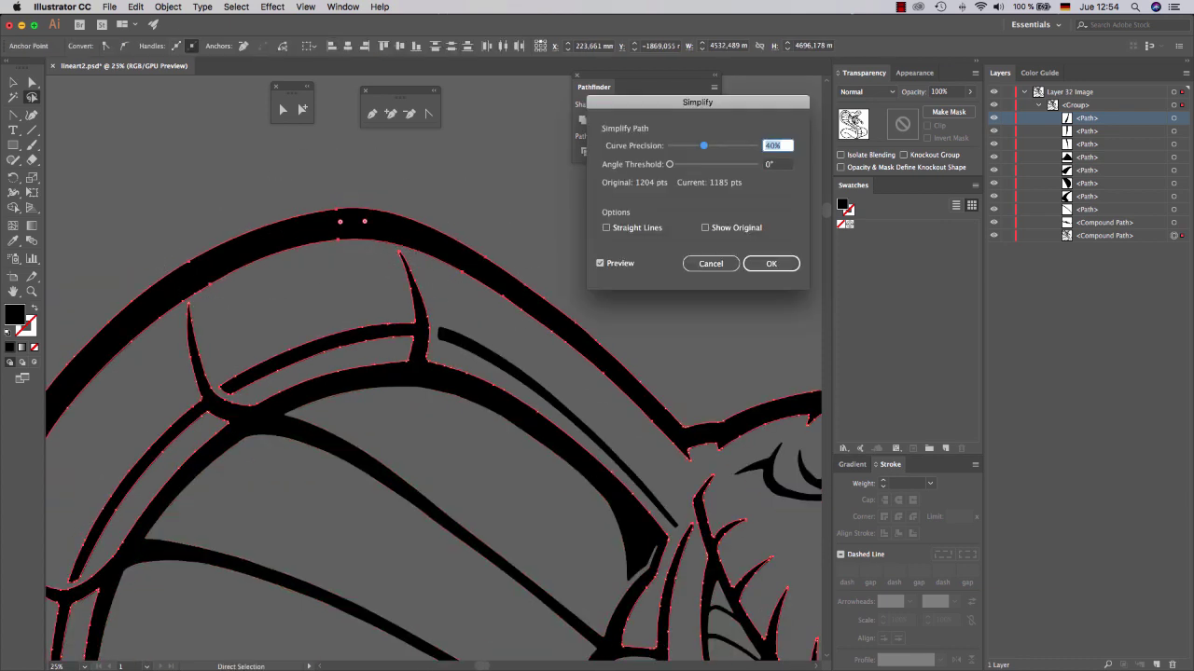
left_click(771, 262)
Lasso the anchor points along the inner hood band that slopes down toward the head and simplify them with 40% curve precision
scroll(496, 368, "left", 3)
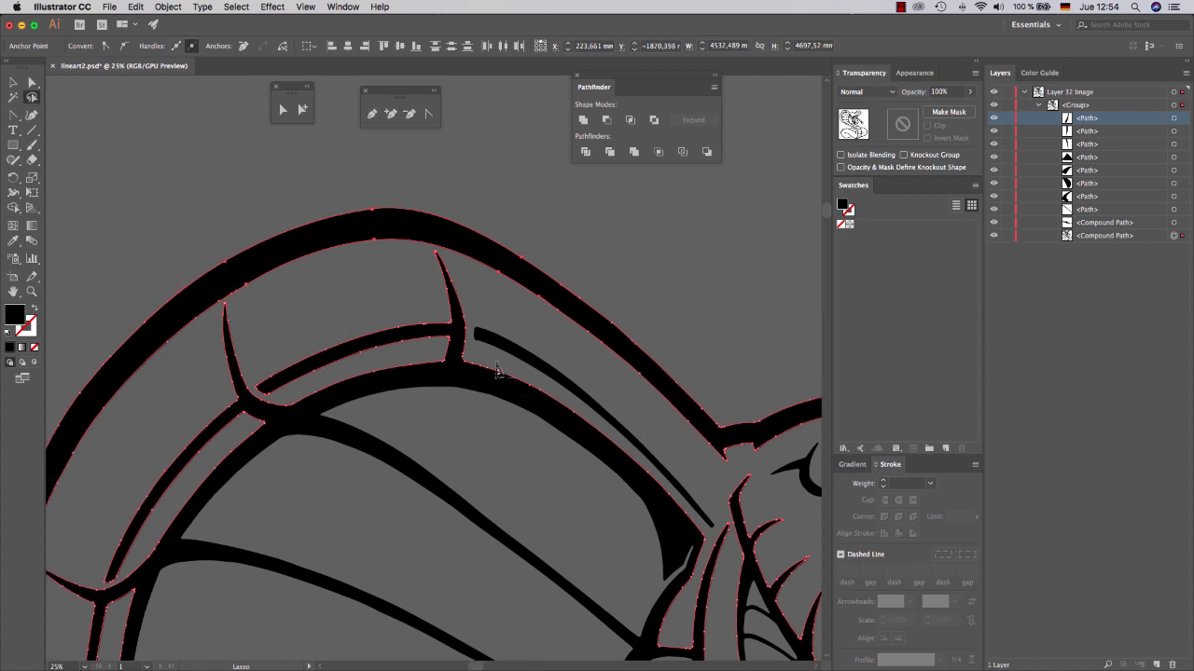
left_click_drag(496, 368, 474, 382)
mouse_move(604, 474)
left_mouse_down()
mouse_move(675, 525)
mouse_move(695, 524)
mouse_move(671, 490)
mouse_move(507, 376)
left_mouse_up()
key("super+shift+s")
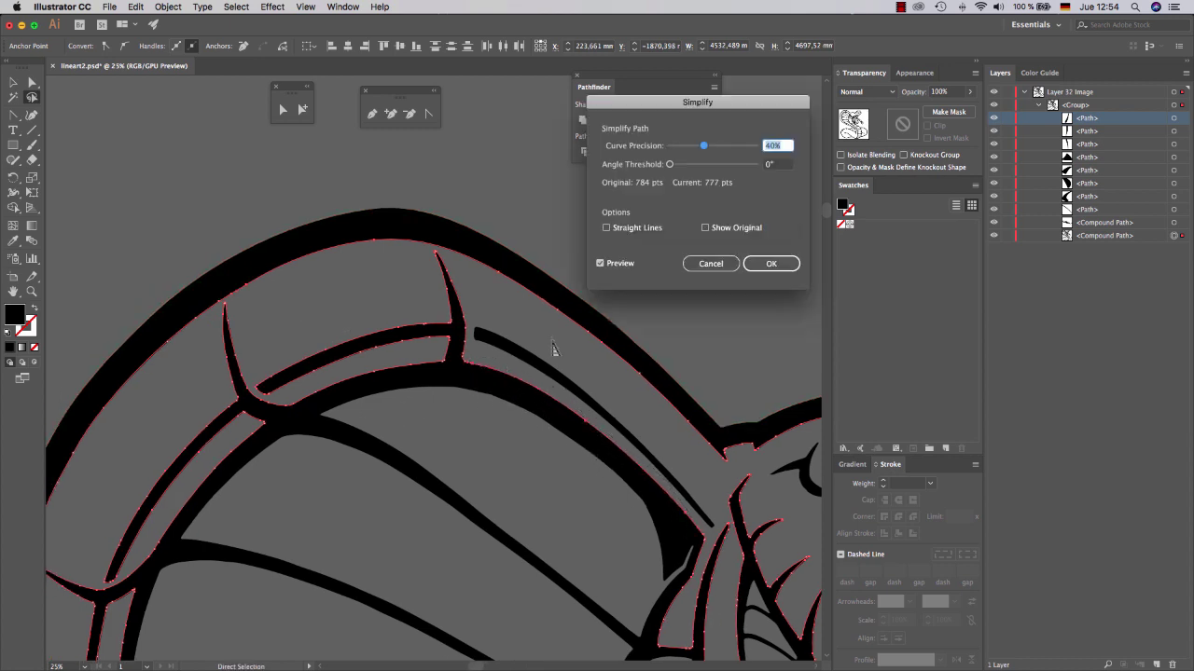
key("Return")
key("super+minus")
key("super+minus")
key("super+minus")
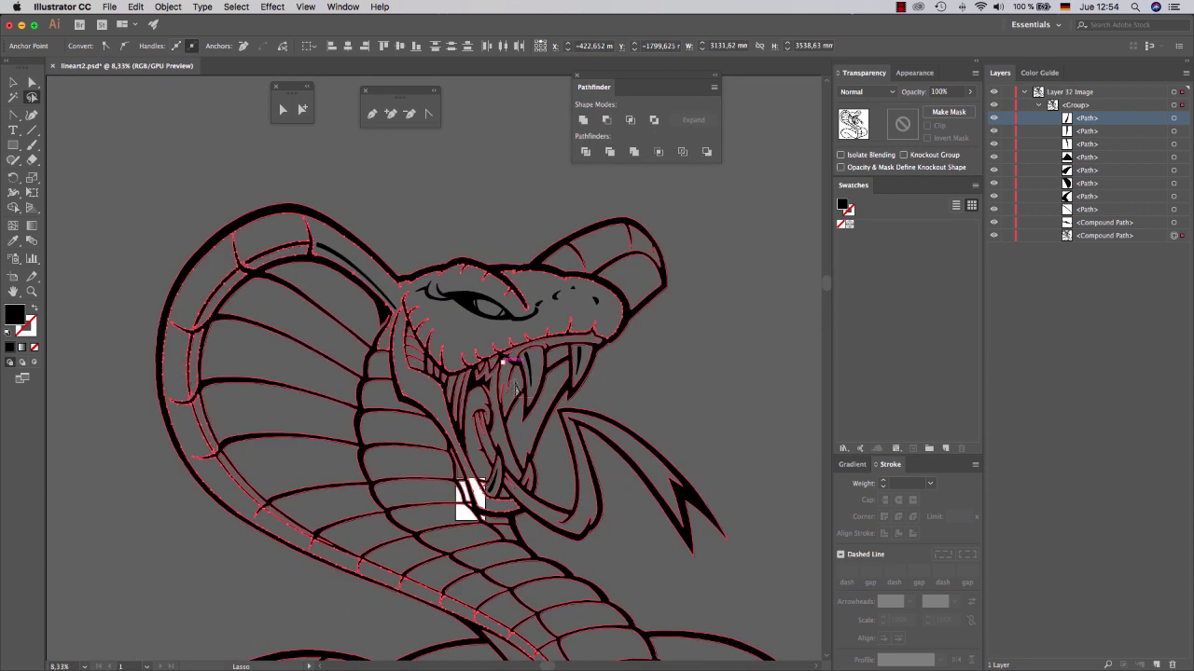
key("a")
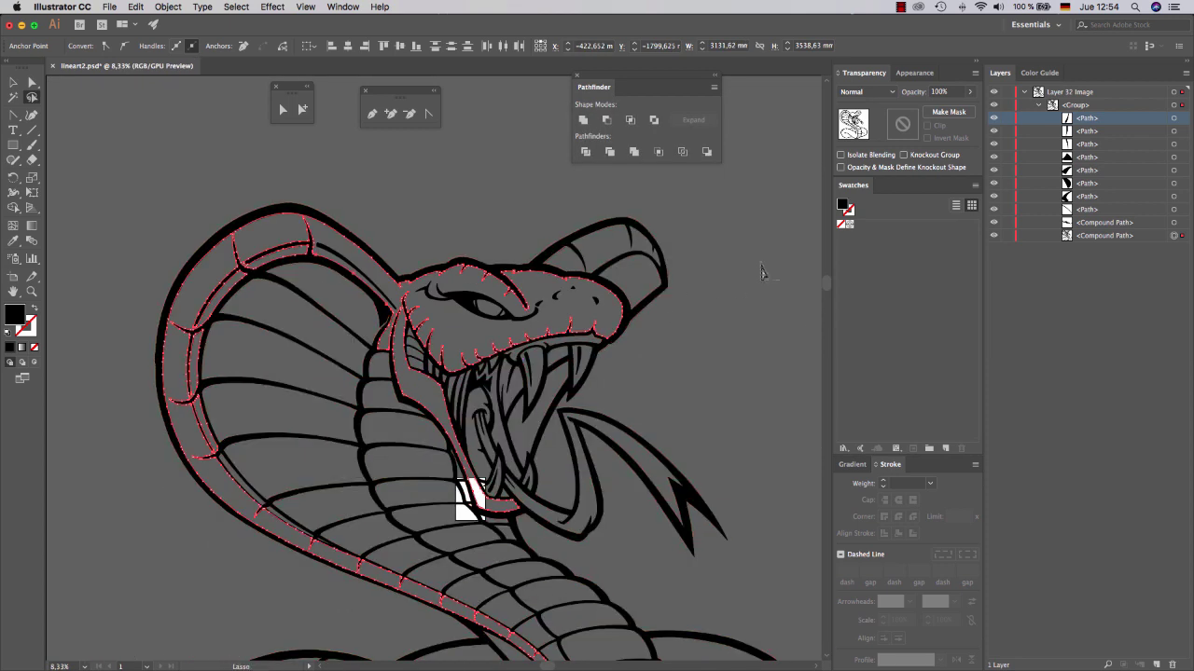